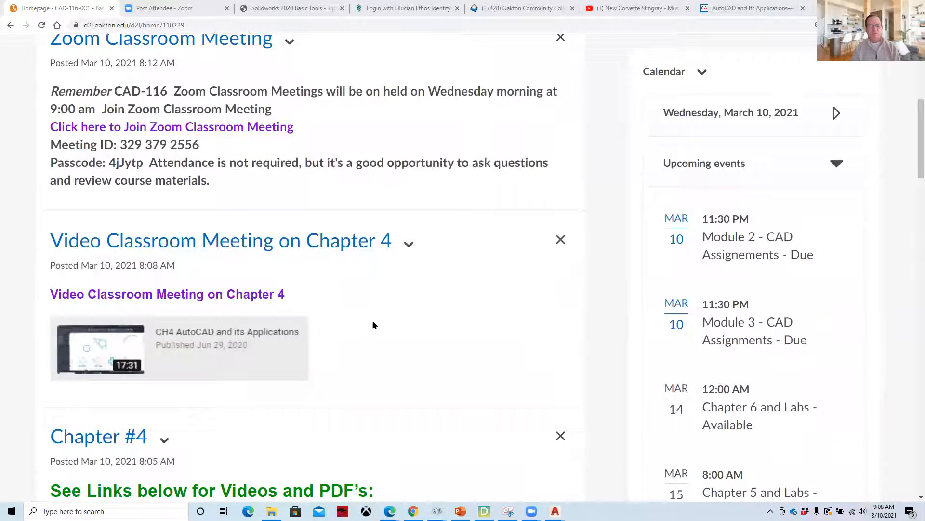
Step: Review the Chapter #4 announcement on the course page, from the video and PDF links down to the Module 4 assignment drawings
scroll(373, 322, "down", 1)
scroll(374, 324, "down", 6)
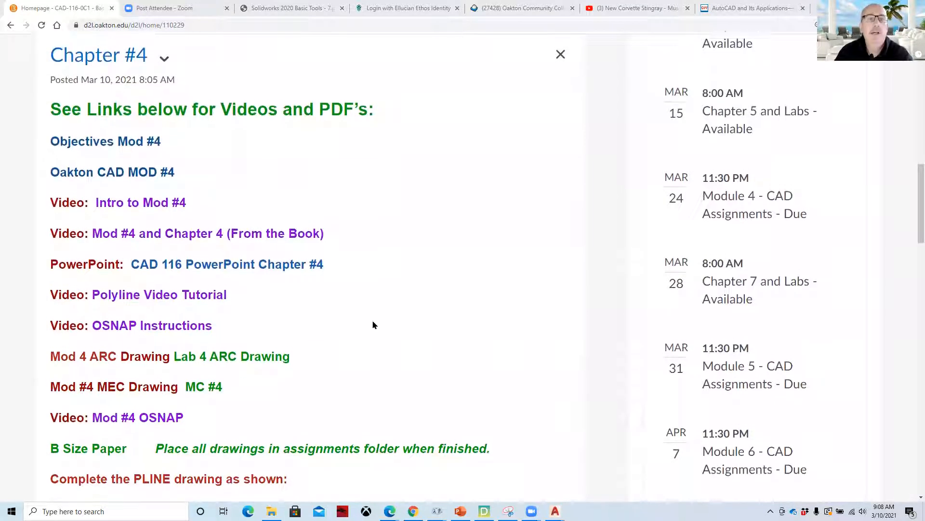
scroll(372, 326, "up", 3)
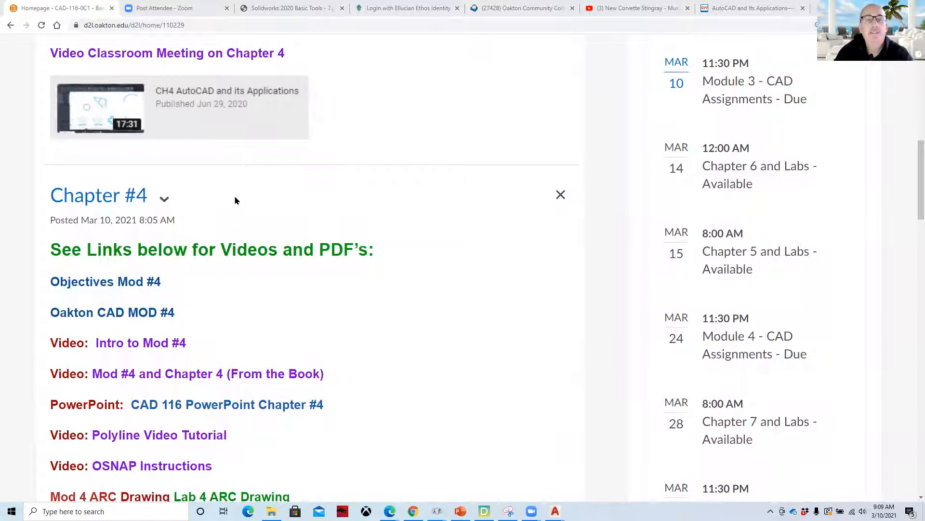
scroll(244, 212, "down", 3)
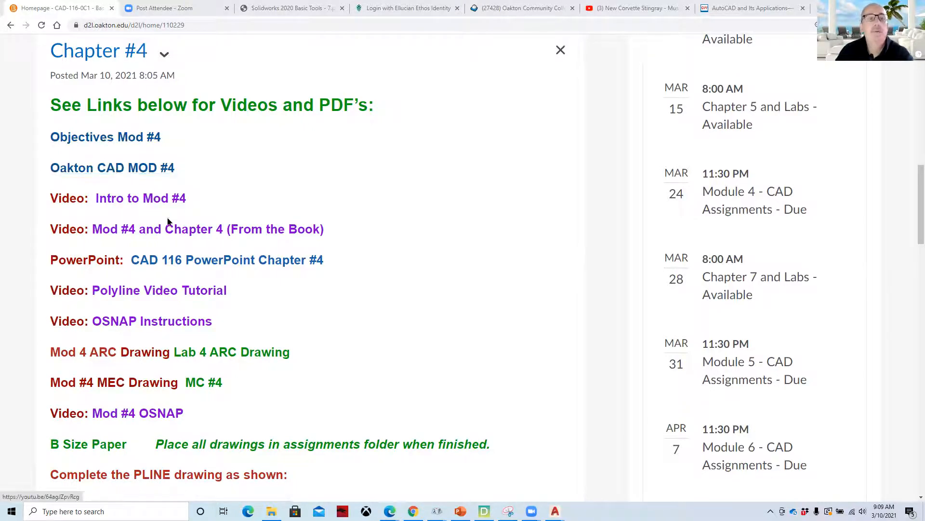
scroll(439, 231, "down", 3)
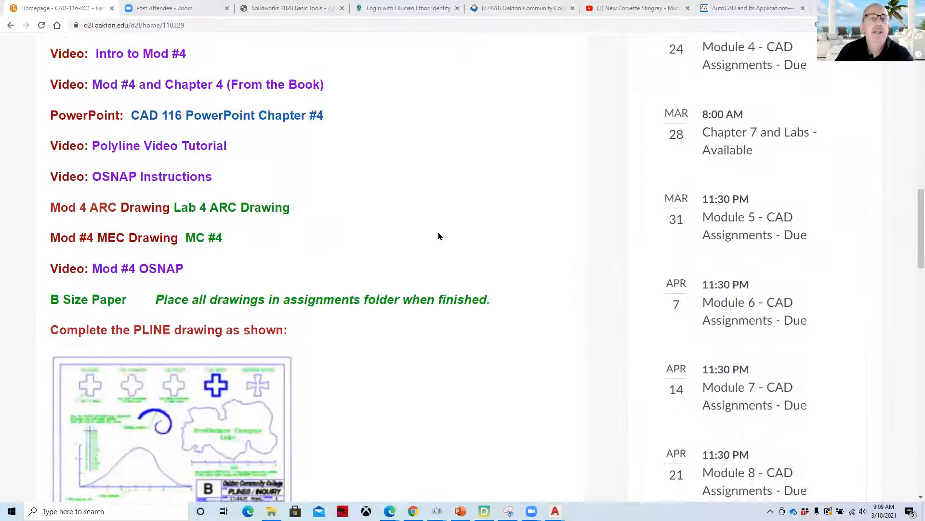
scroll(407, 200, "down", 2)
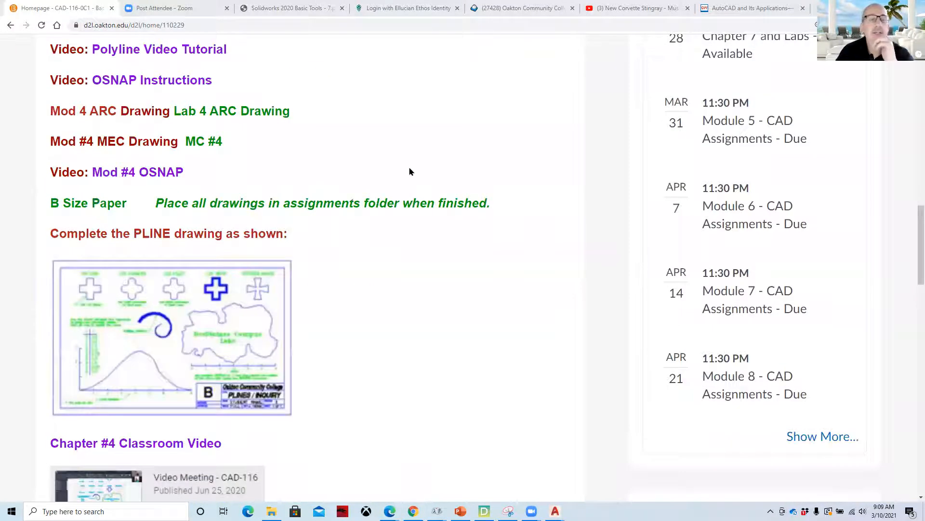
scroll(409, 172, "down", 2)
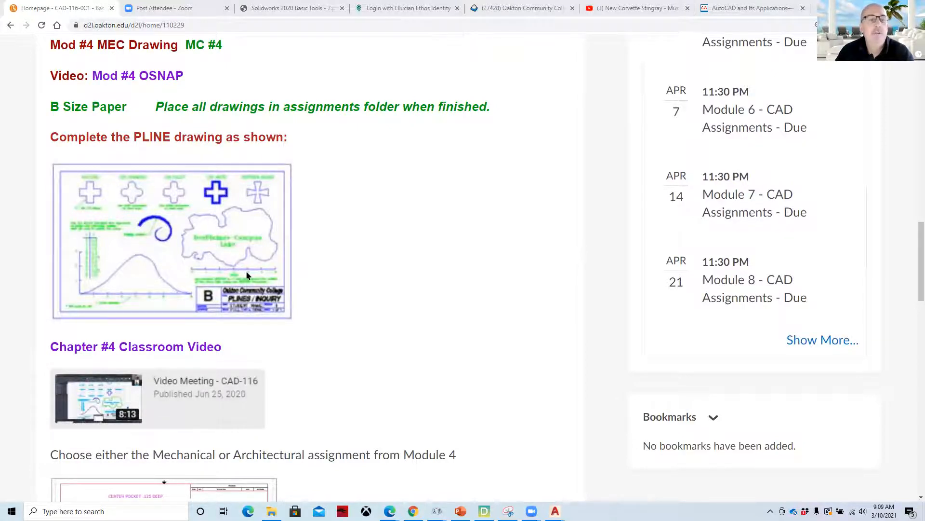
scroll(247, 275, "down", 5)
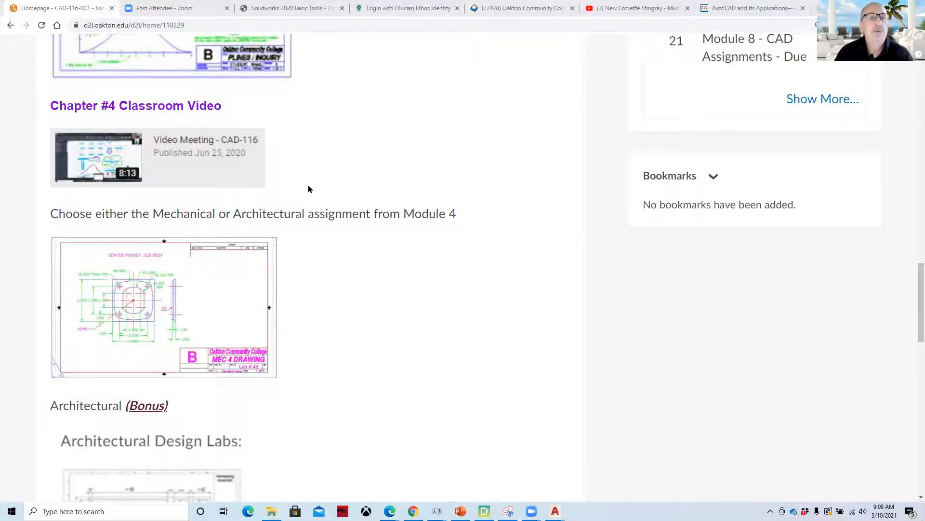
Step: Open the Chapter #4 Classroom Video, skip ahead to the polyline cross demonstration in AutoCAD, and pause it there
left_click(130, 105)
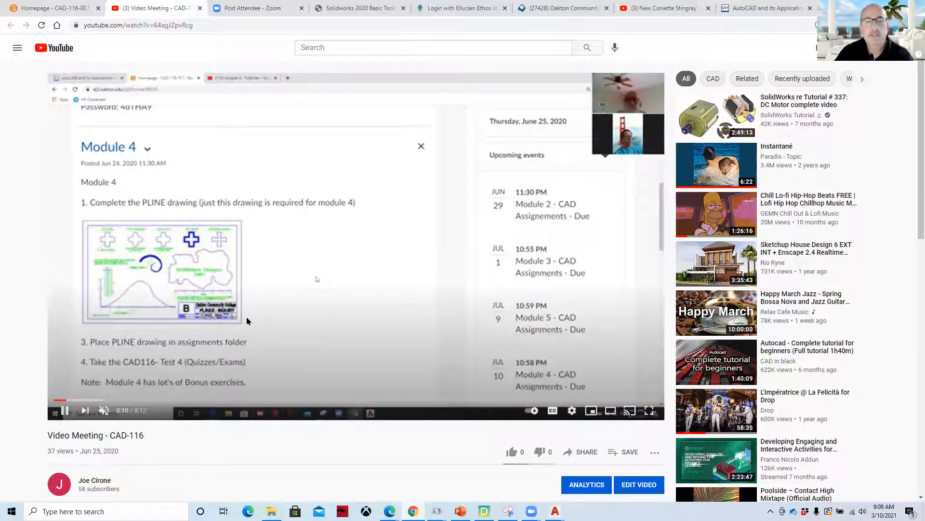
scroll(248, 322, "down", 2)
scroll(250, 351, "up", 2)
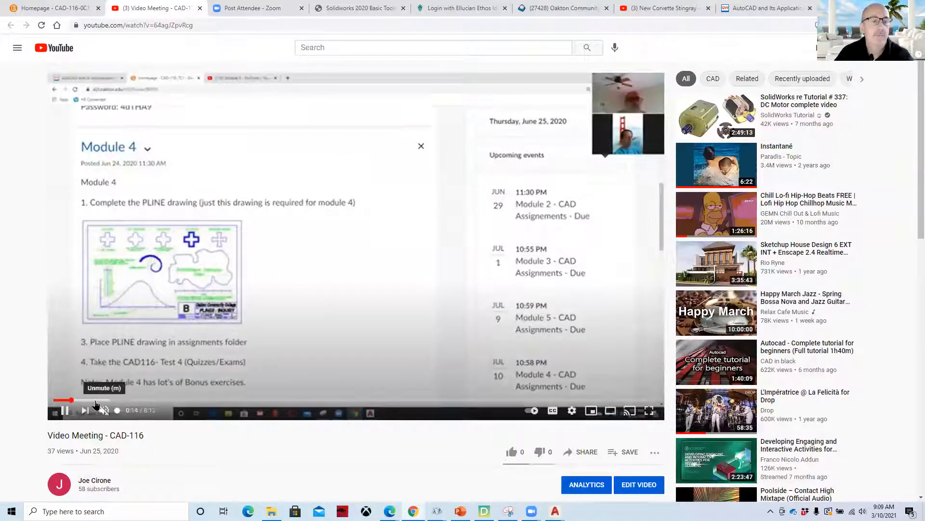
left_click(96, 400)
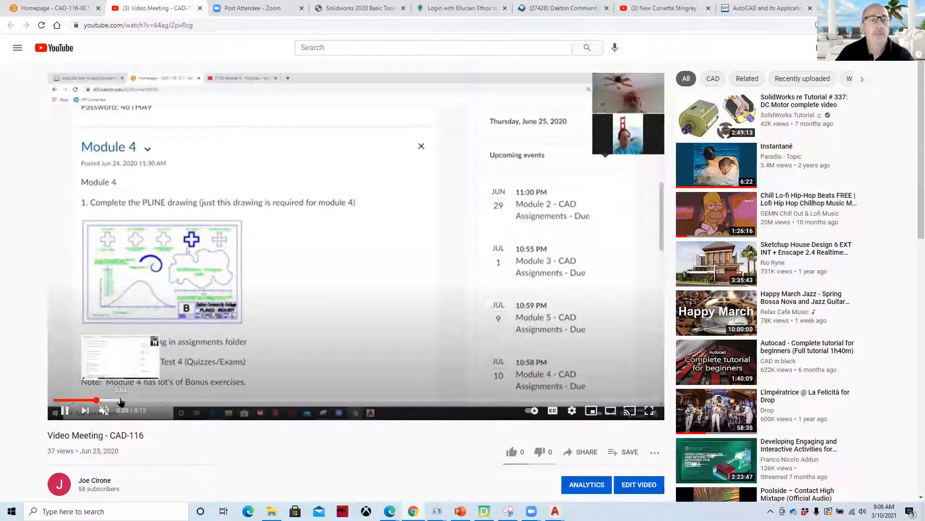
left_click(138, 400)
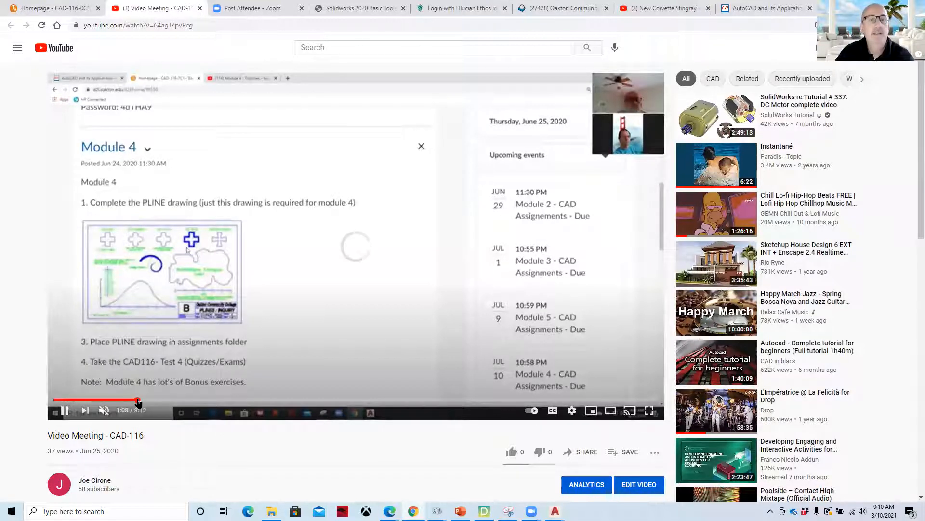
left_click(190, 400)
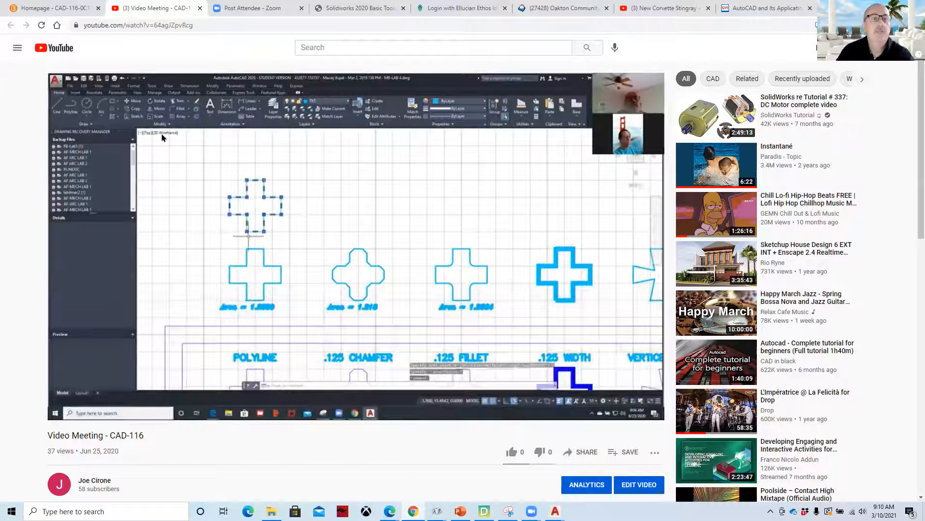
left_click(65, 412)
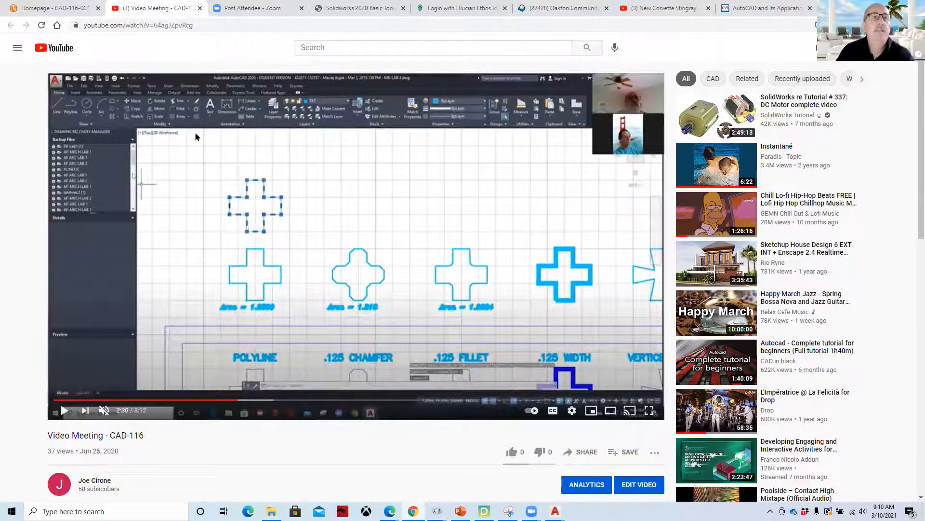
Step: Return to the course page and review the PLINE drawing, the mechanical and architectural lab drawings, and the attachments
left_click(39, 8)
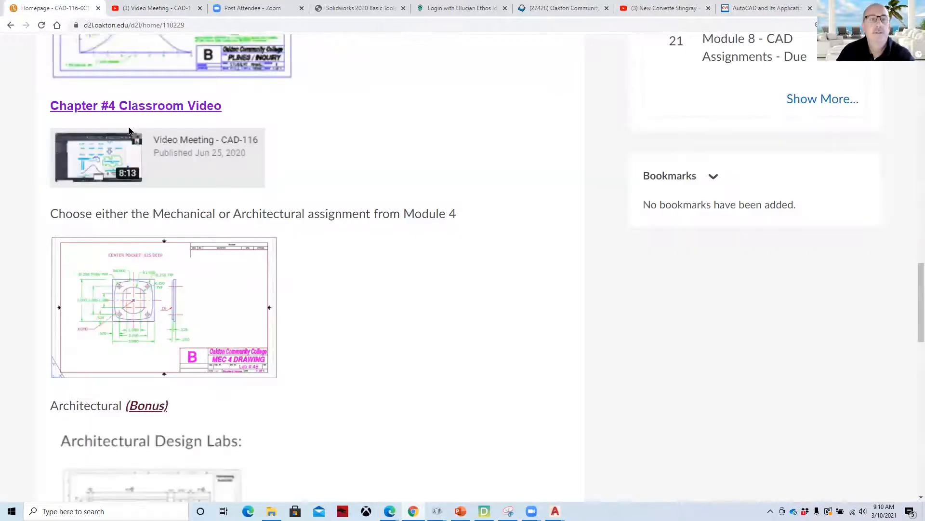
scroll(237, 325, "up", 4)
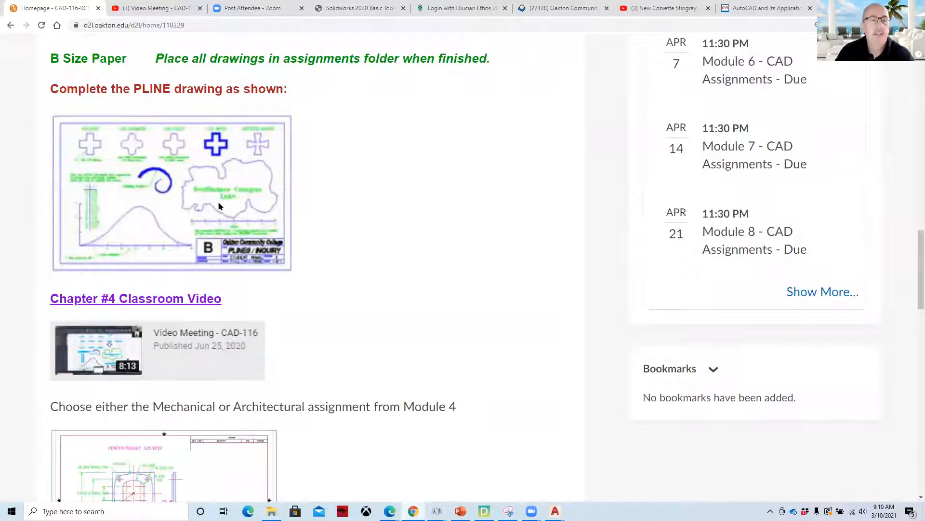
scroll(218, 207, "down", 6)
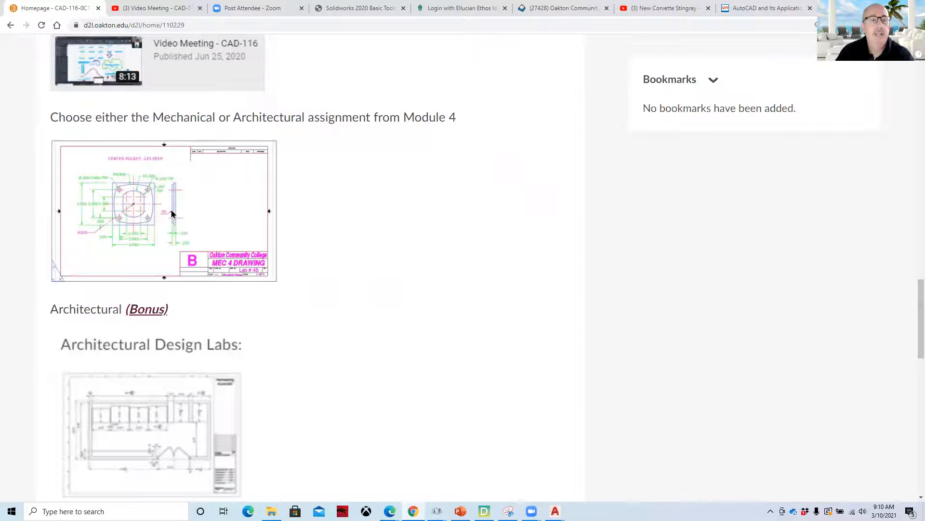
scroll(226, 242, "down", 5)
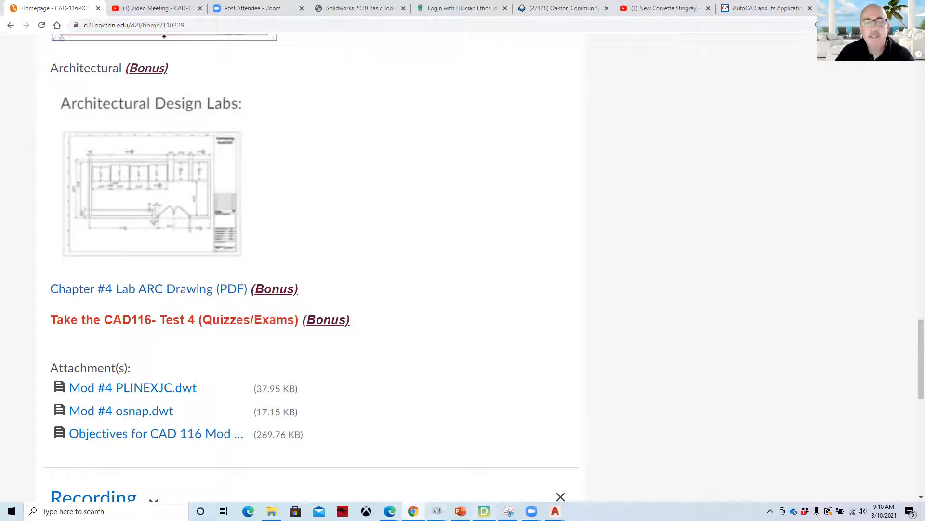
Step: Switch to AutoCAD and examine the finished Pline Drawing.dwg and JC-Lab 4B.dwg
mouse_move(555, 511)
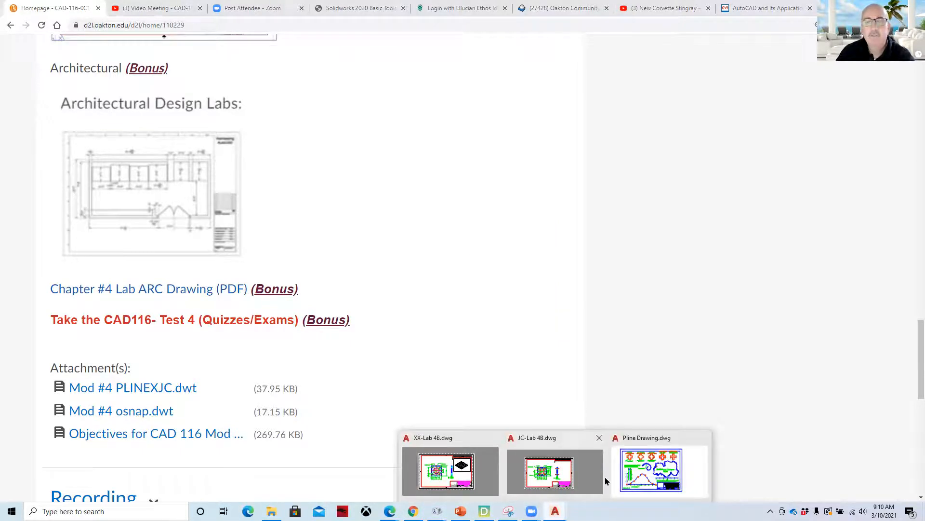
left_click(648, 478)
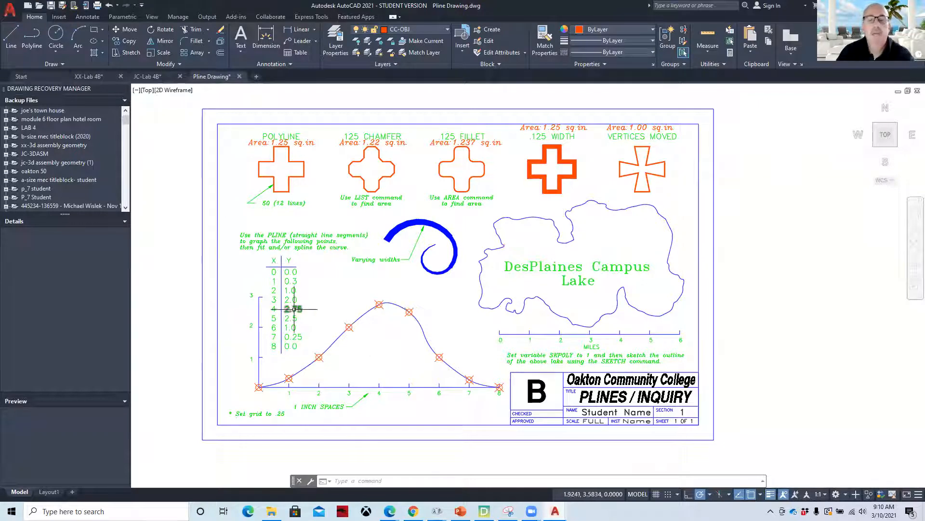
mouse_move(554, 510)
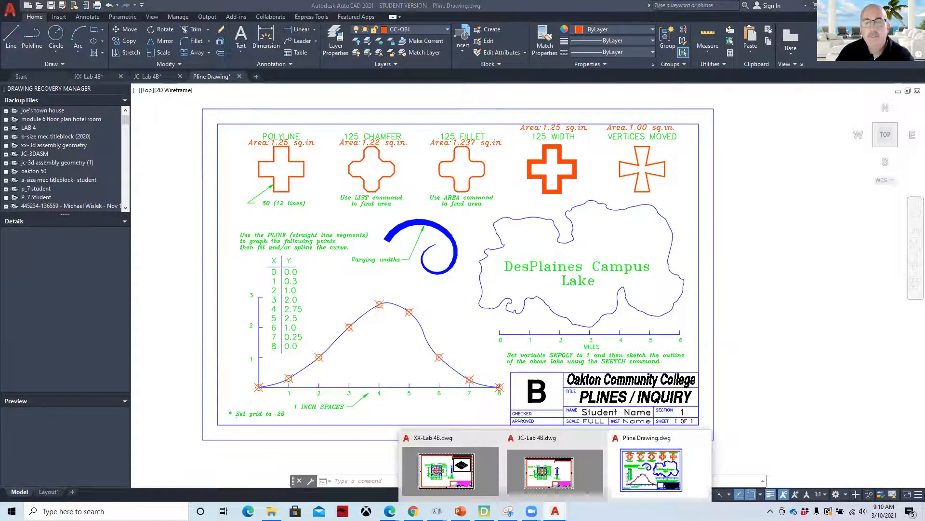
left_click(543, 476)
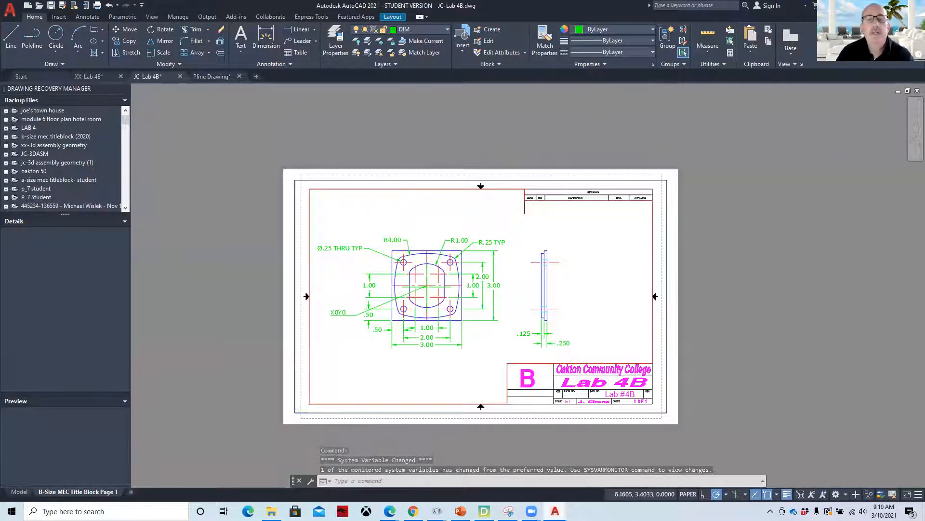
scroll(440, 333, "up", 2)
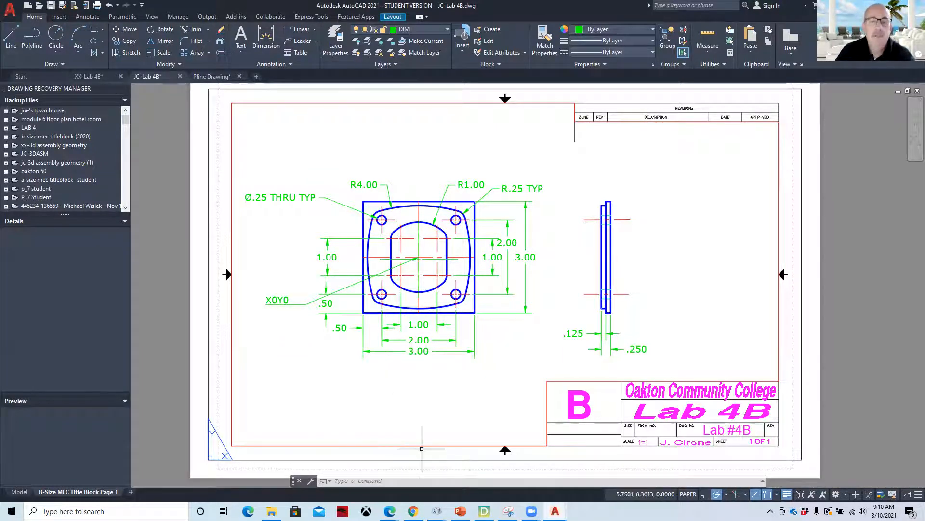
Step: Return to the course page in the browser and open the attached template Mod #4 PLINEXJC.dwt in AutoCAD
left_click(413, 511)
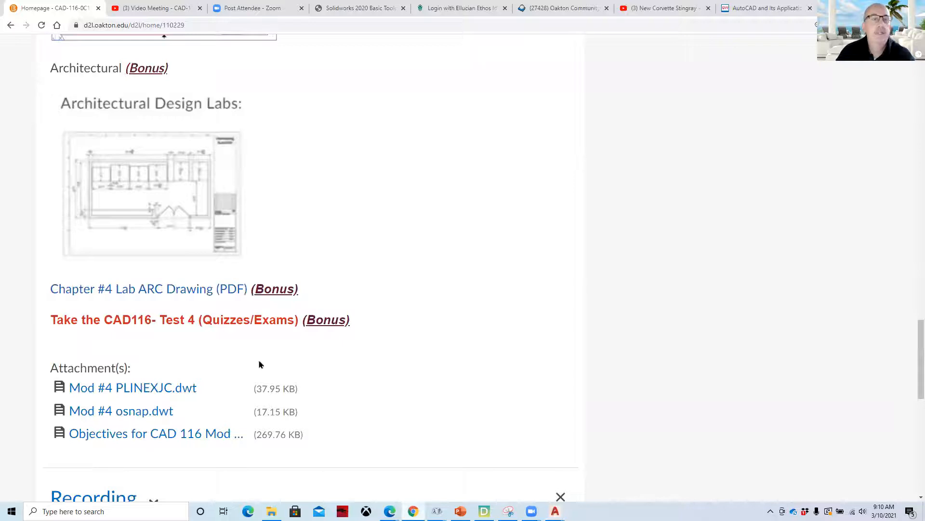
scroll(258, 304, "down", 3)
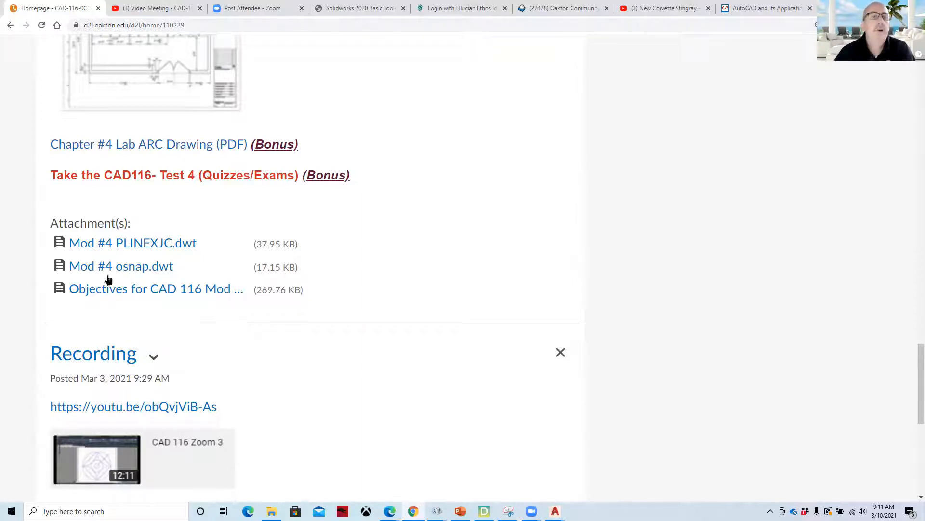
left_click(178, 249)
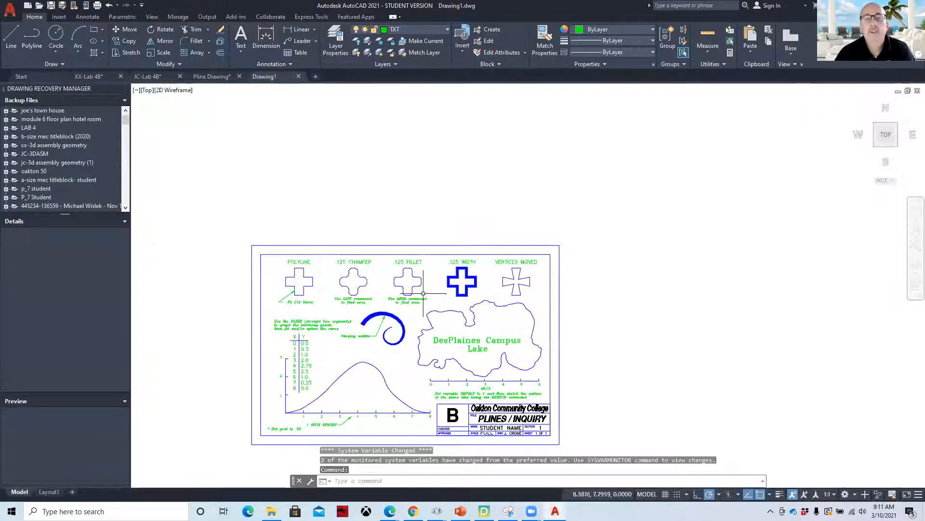
scroll(419, 333, "up", 3)
middle_click_drag(486, 318, 531, 321)
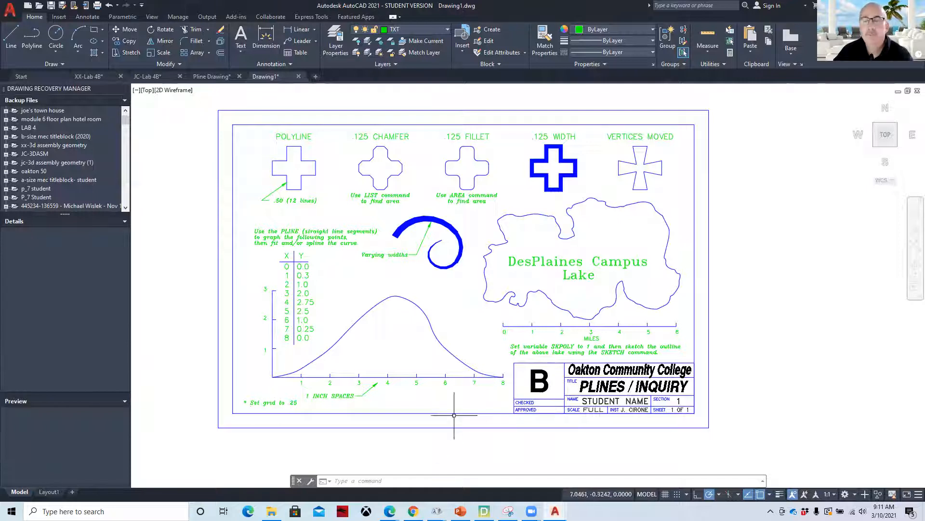
Step: Turn on the grid display and snap mode for examining the polyline cross in the PLINES / INQUIRY drawing
left_click(665, 495)
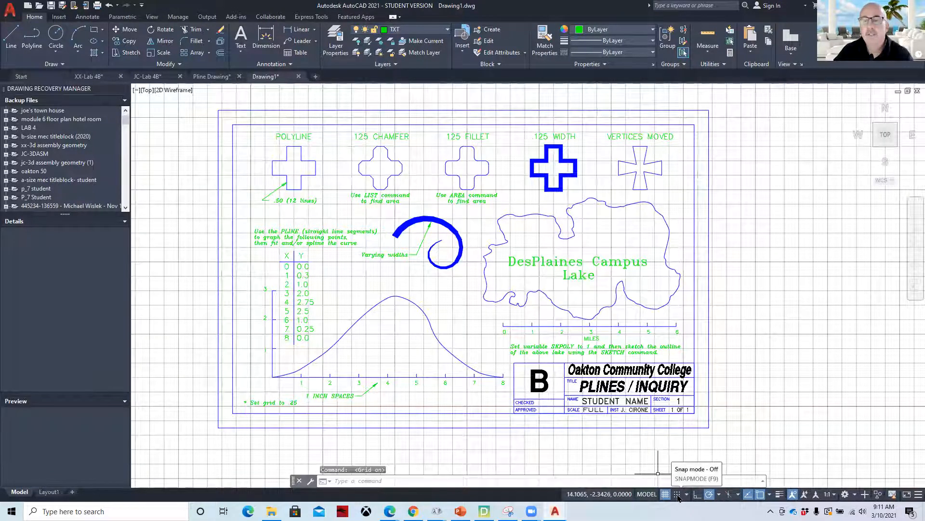
left_click(677, 495)
middle_click_drag(368, 326, 395, 359)
scroll(323, 176, "up", 4)
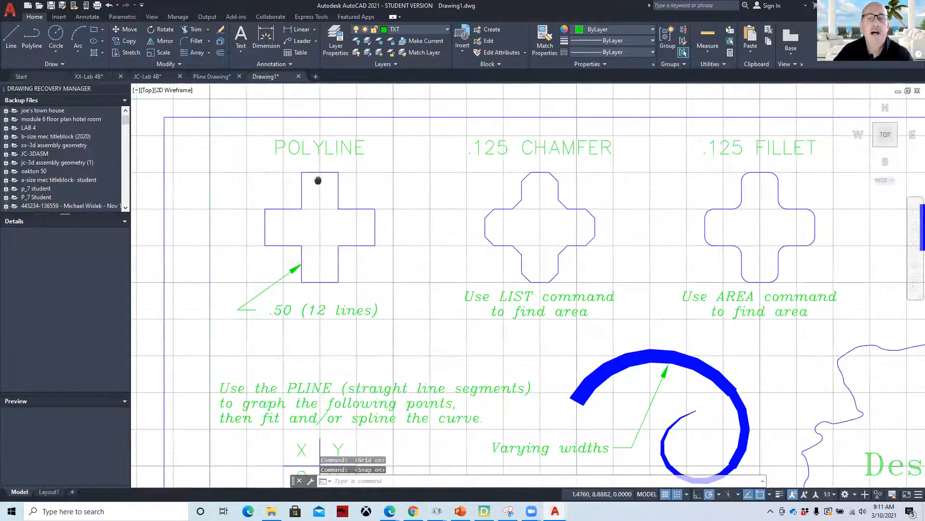
left_click(781, 495)
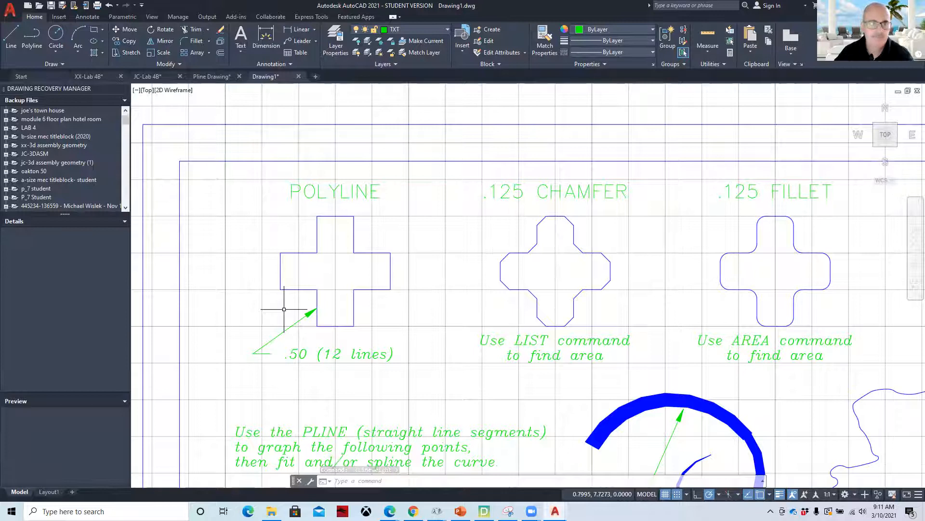
Step: Show the classic menu bar above the ribbon and look through its command lists
left_click(142, 7)
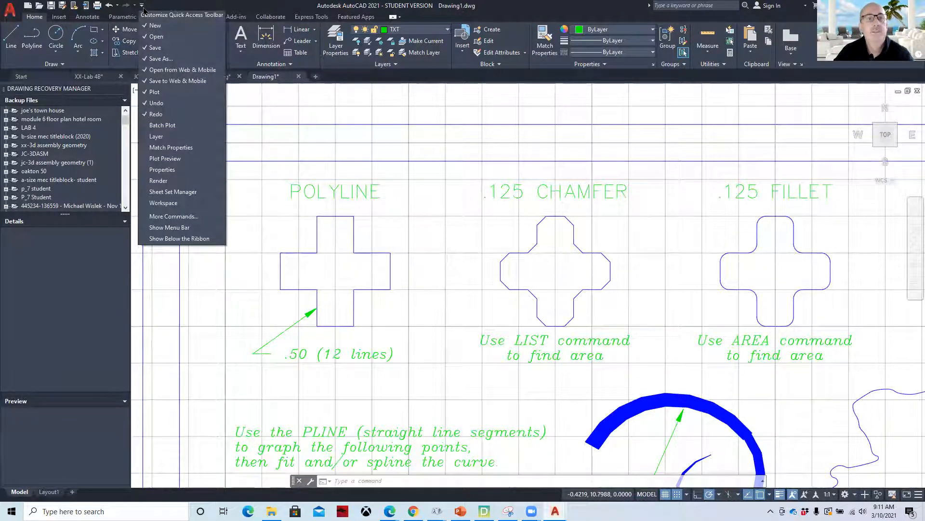
left_click(197, 230)
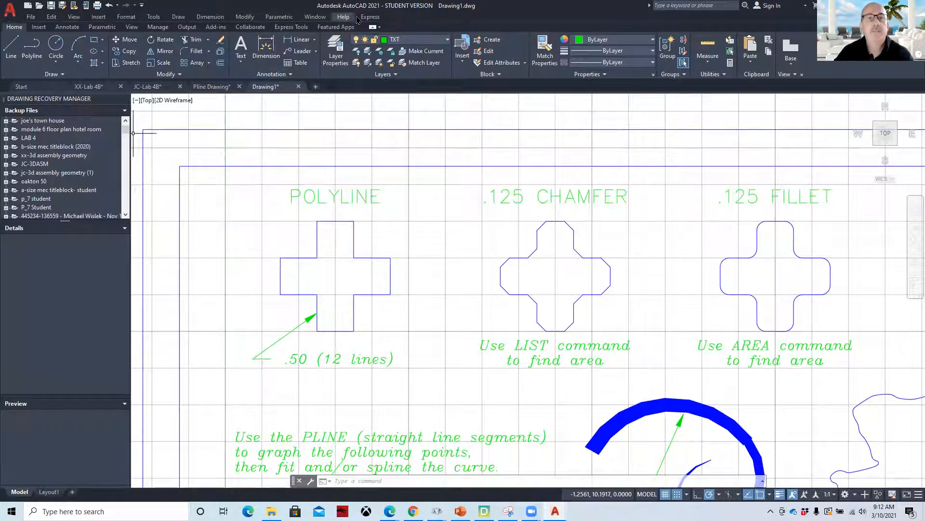
left_click(27, 18)
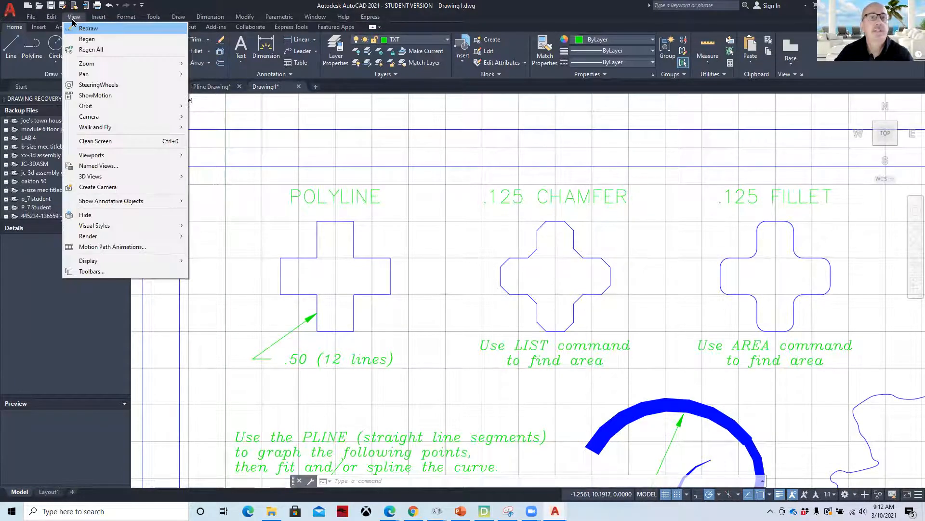
mouse_move(98, 17)
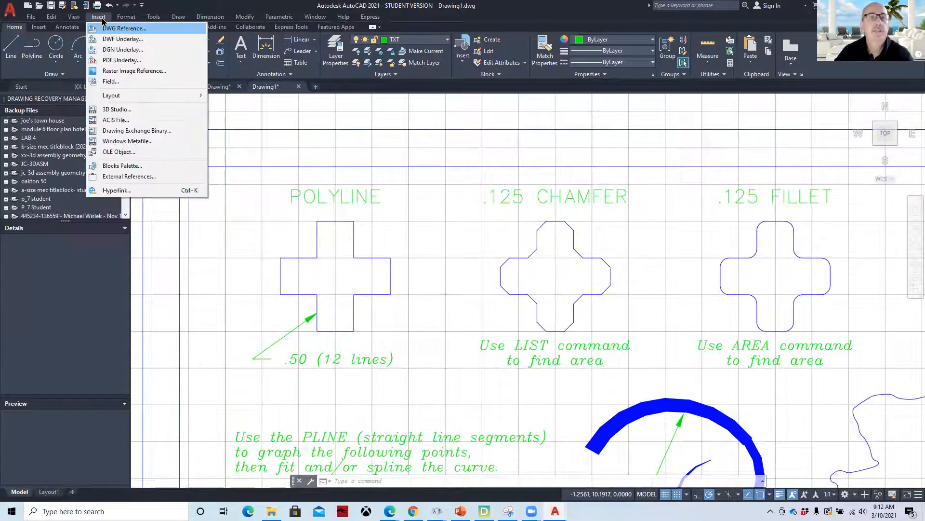
left_click(330, 379)
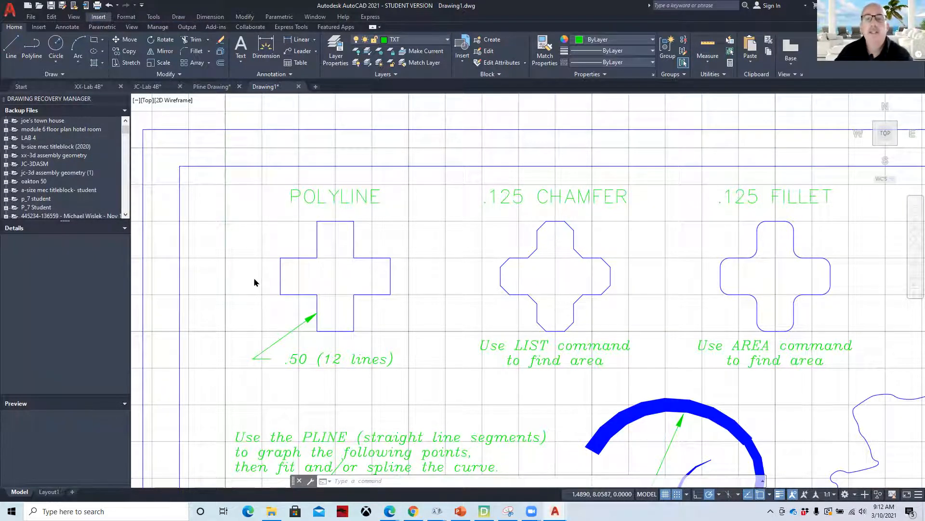
Step: Review the Snap and Grid and Polar Tracking options in Drafting Settings, then accept them
left_click(152, 18)
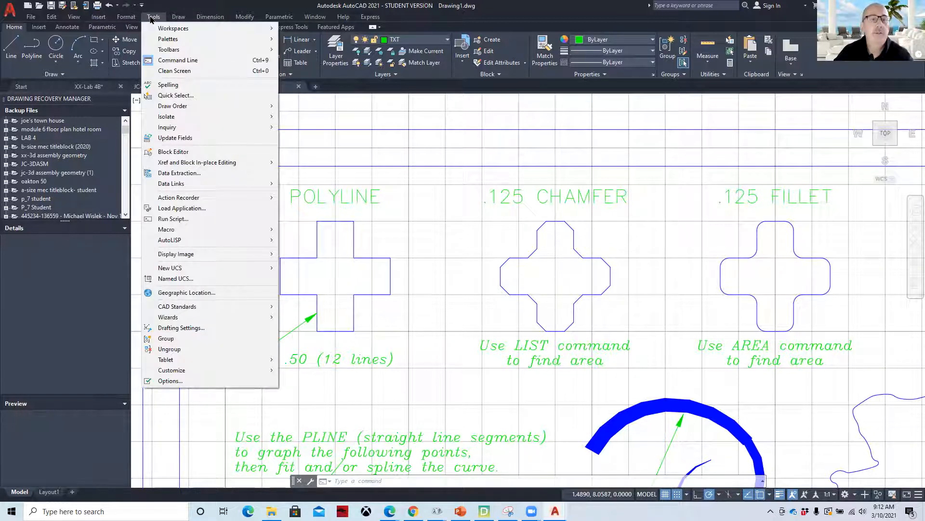
left_click(202, 328)
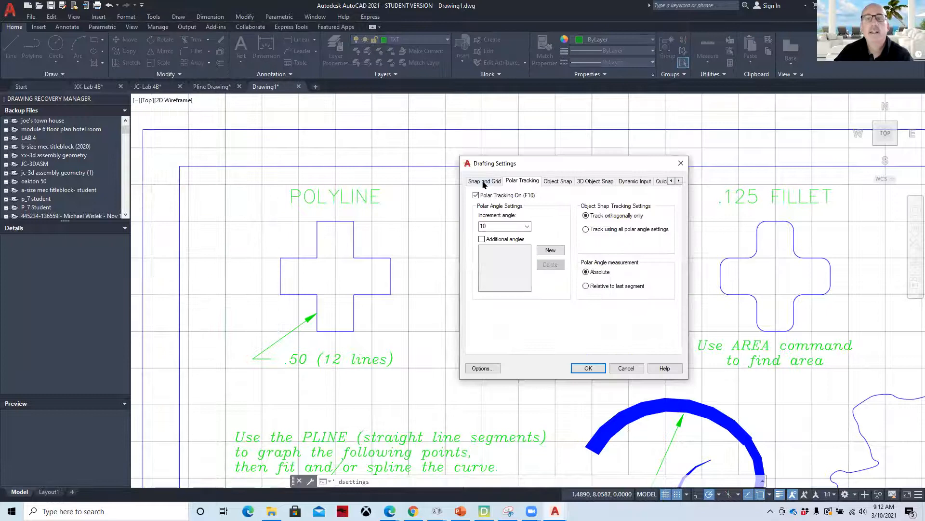
left_click(484, 182)
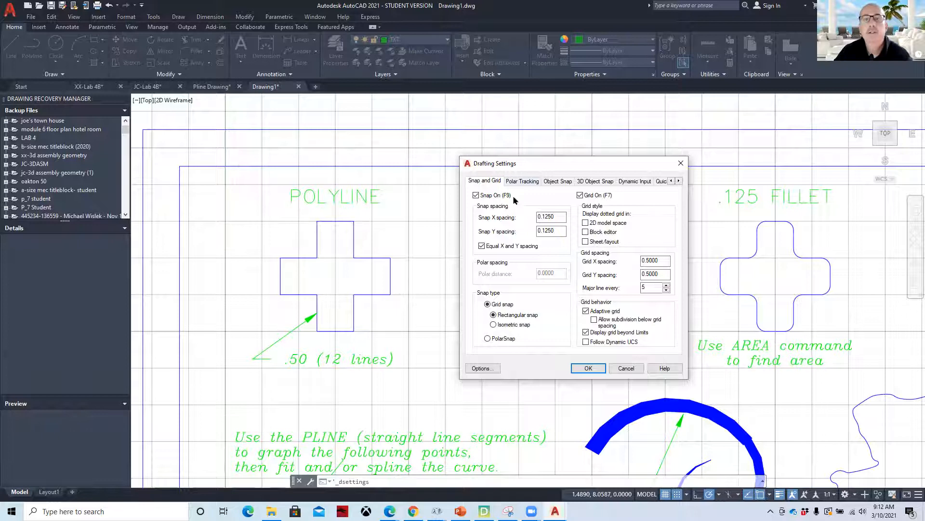
left_click(524, 181)
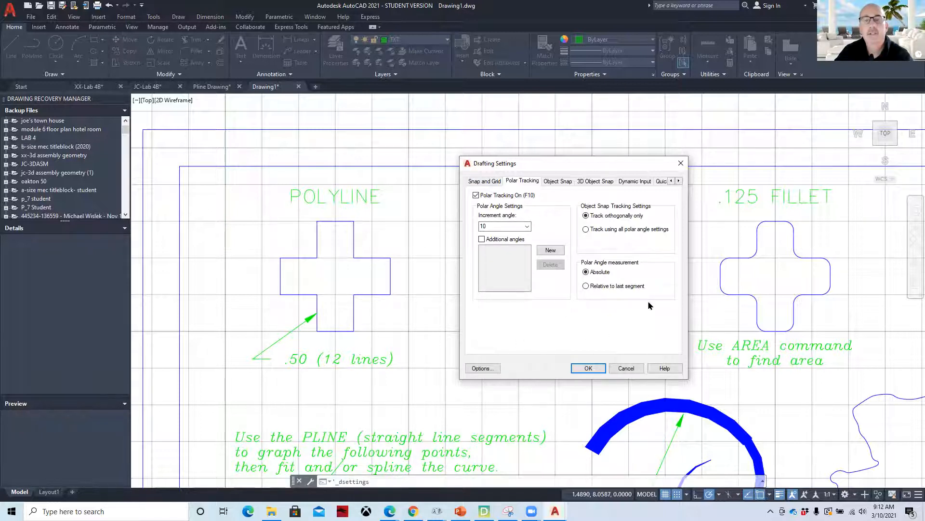
left_click(596, 368)
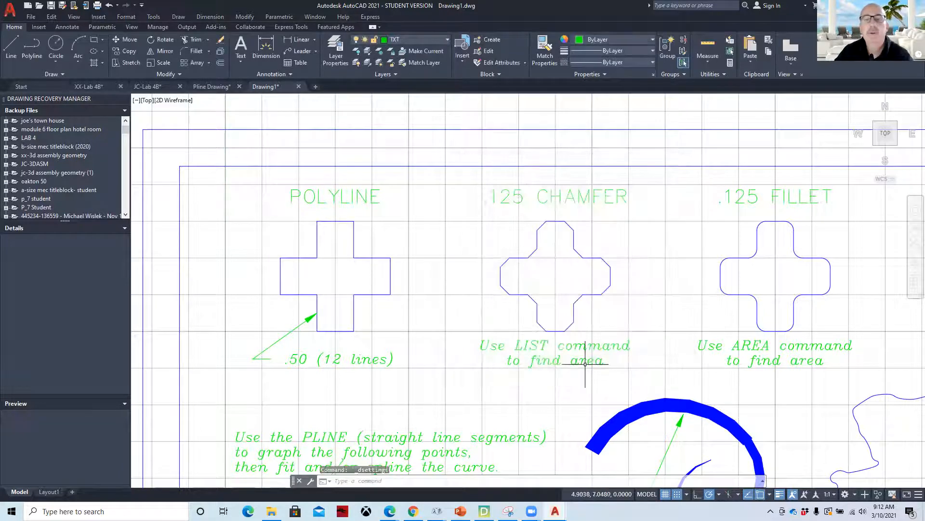
Step: Start a polyline at 1.0000, 11.0000 in the empty area above the drawing border and turn off the grid display
left_click(10, 46)
middle_click_drag(318, 169, 319, 292)
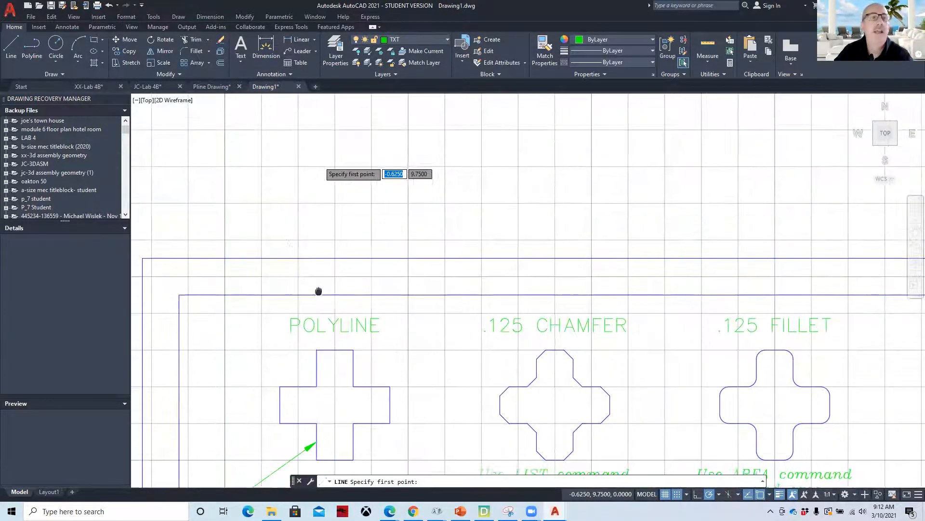
left_click(35, 49)
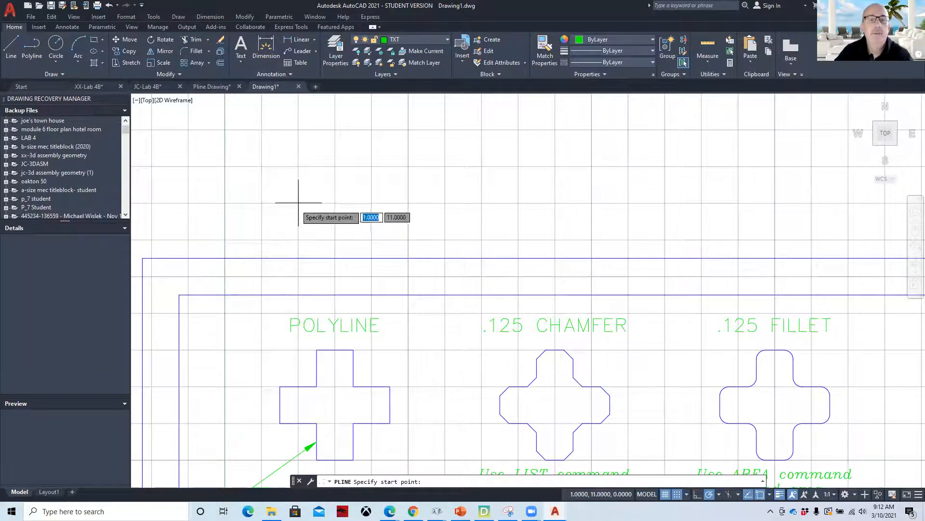
left_click(298, 203)
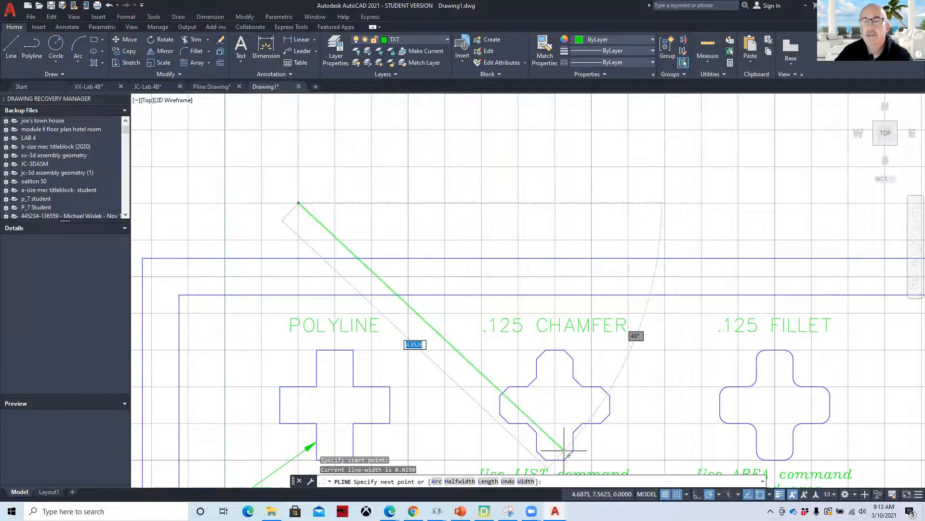
left_click(665, 494)
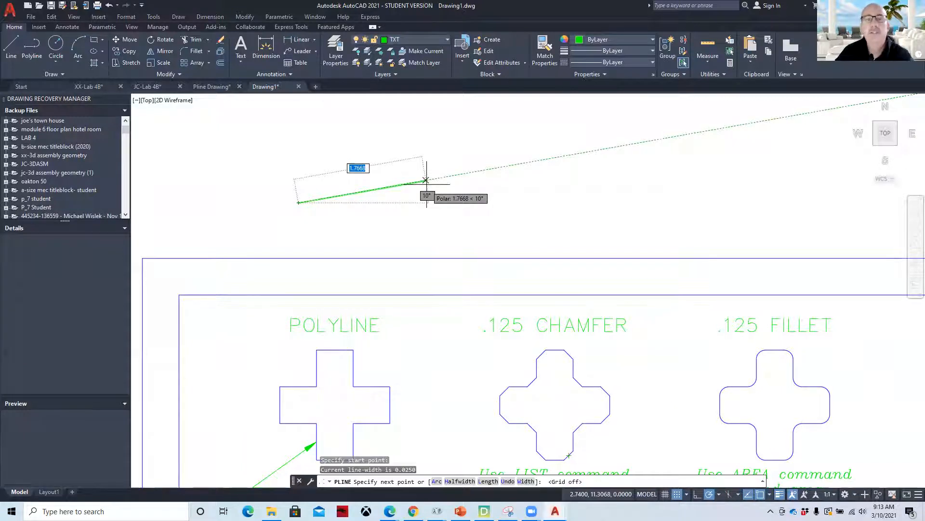
Step: Draw the cross's lower edge and right-hand side with six 0.5-long polyline segments, ending at 1.5000, 12.5000
left_click(335, 202)
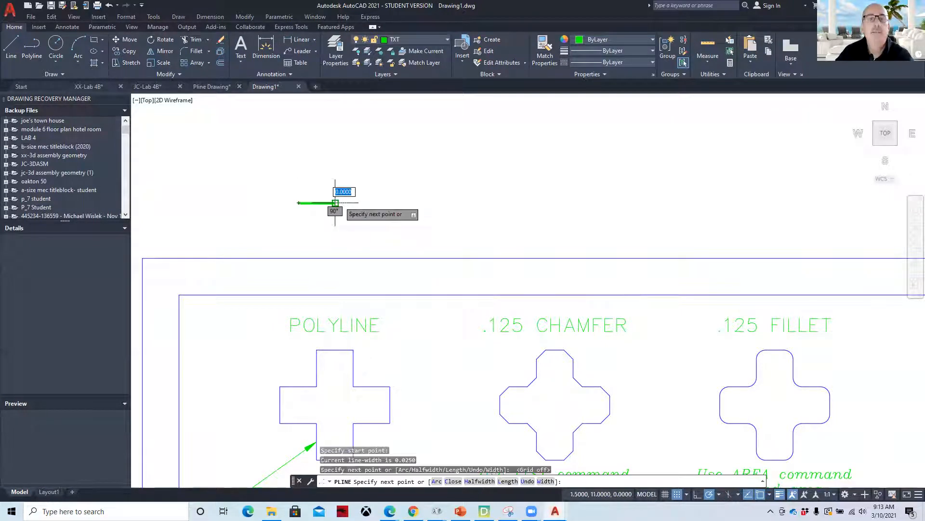
left_click(335, 165)
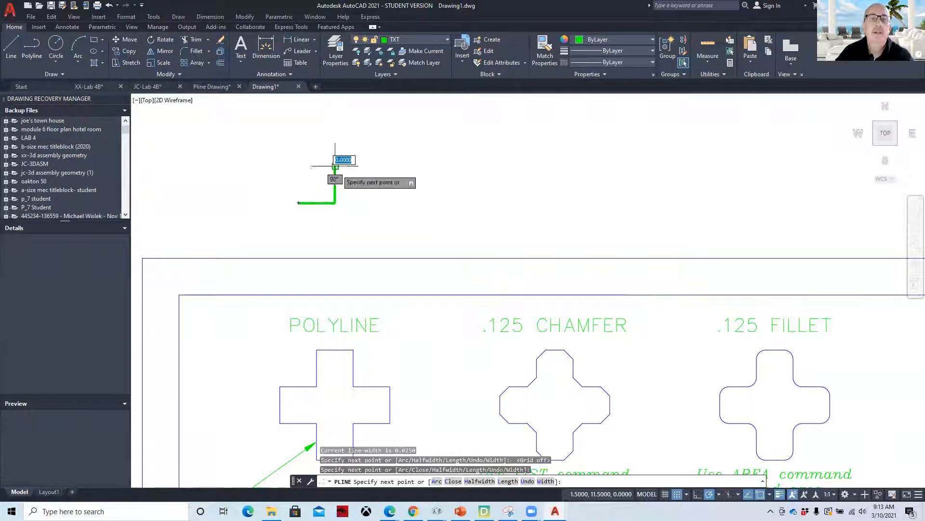
left_click(371, 166)
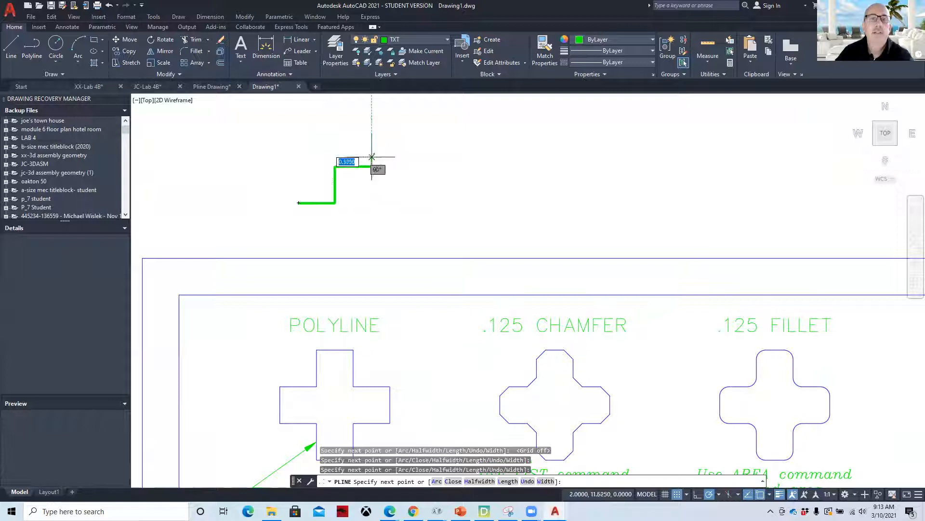
left_click(371, 129)
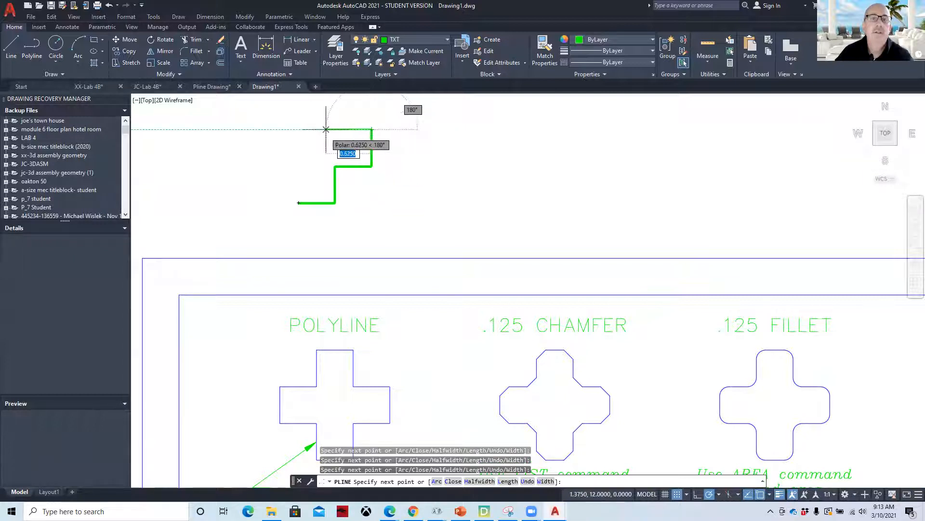
left_click(335, 129)
middle_click_drag(336, 128, 334, 235)
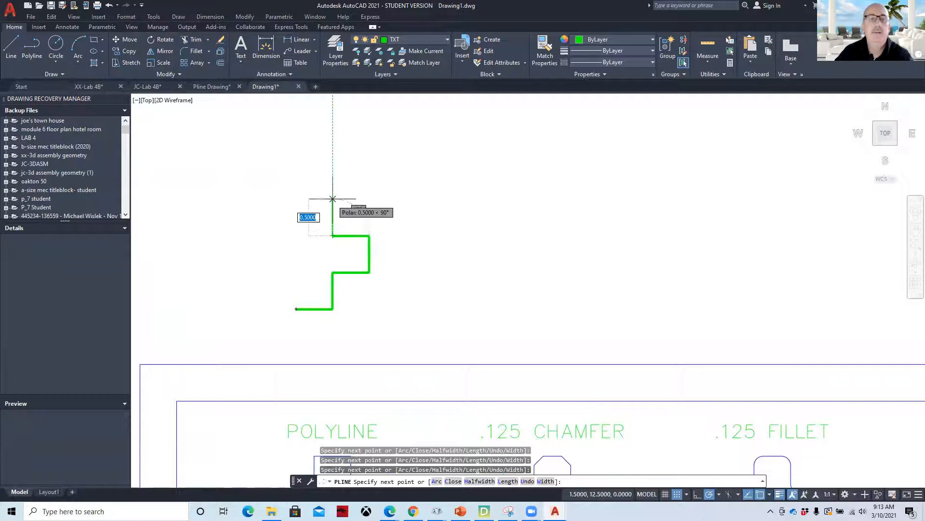
left_click(332, 198)
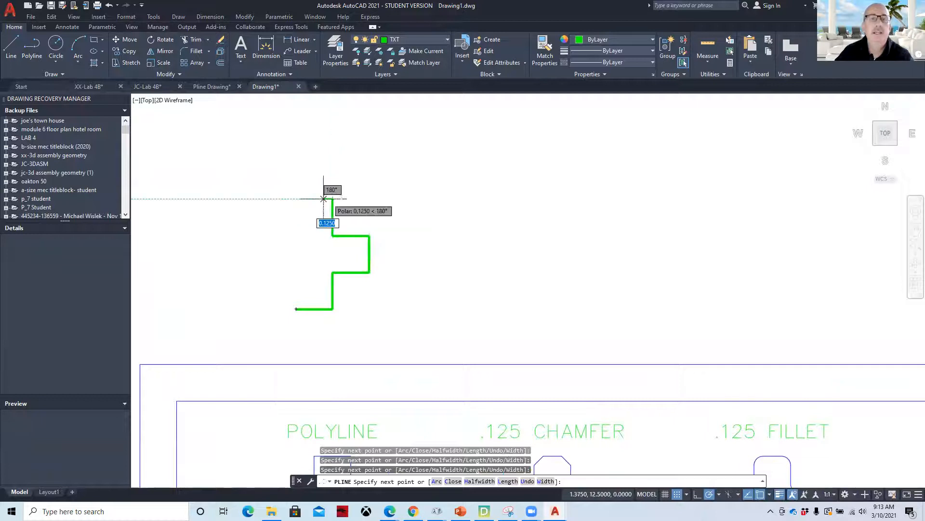
Step: Complete the cross's upper edge and left arm with 0.5-long segments and close the polyline at its start point
left_click(296, 198)
left_click(296, 235)
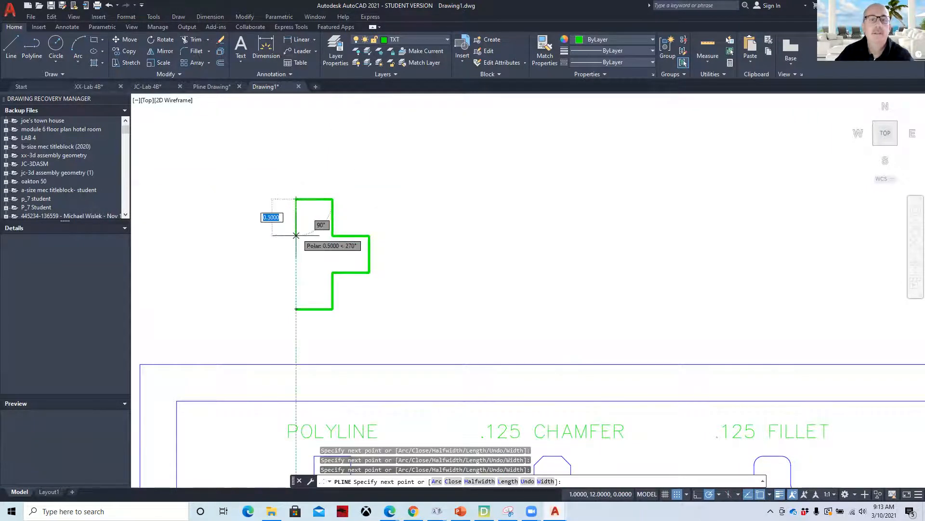
left_click(260, 235)
left_click(260, 272)
left_click(296, 272)
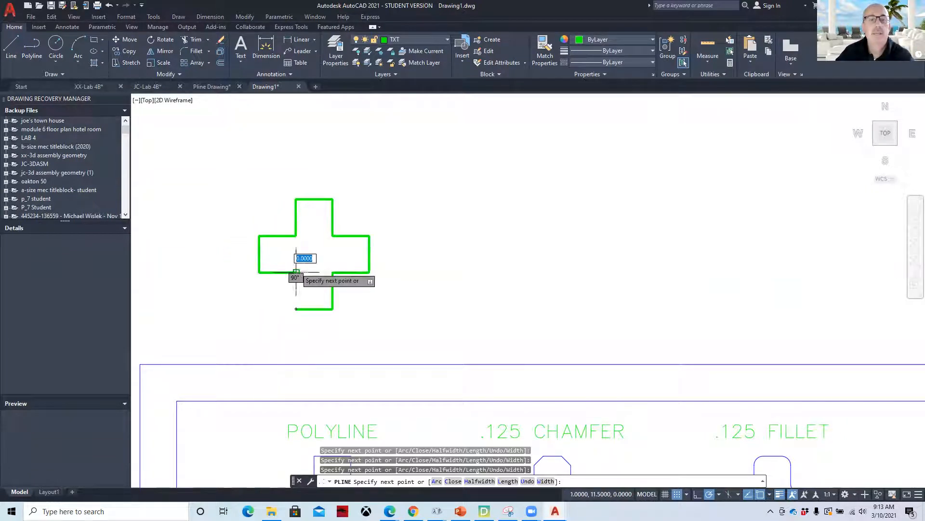
type("c")
key("Return")
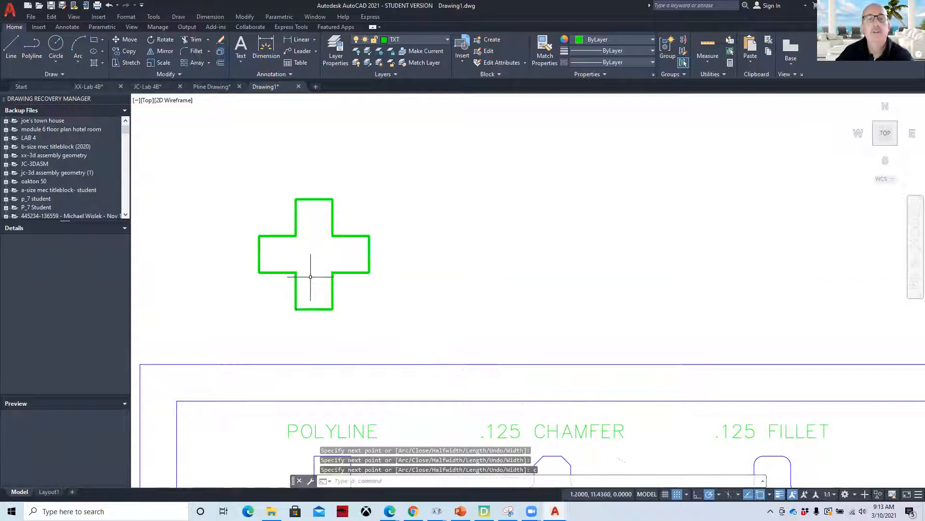
left_click(261, 236)
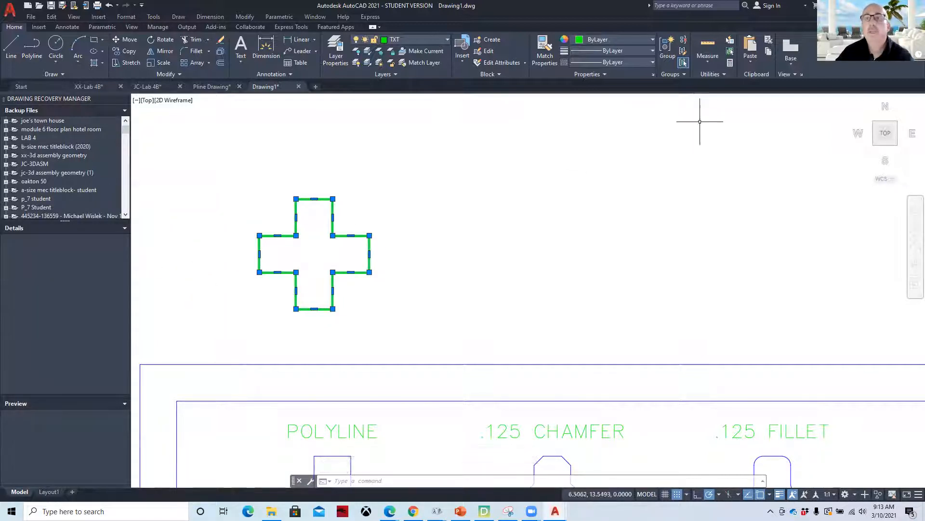
left_click(724, 77)
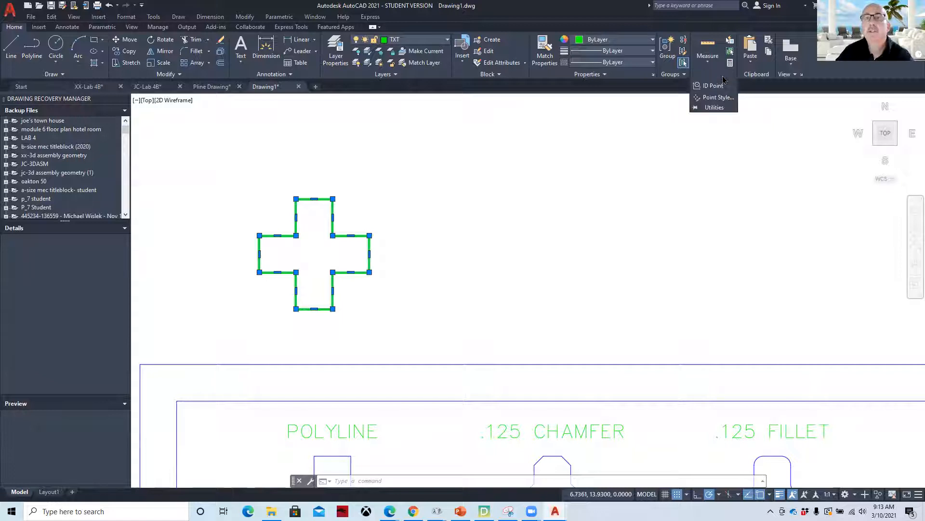
left_click(706, 65)
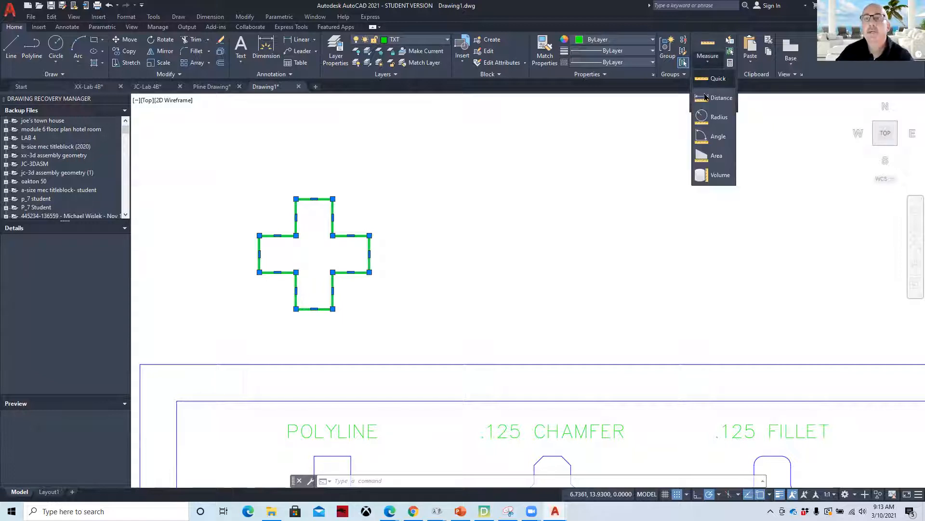
left_click(712, 159)
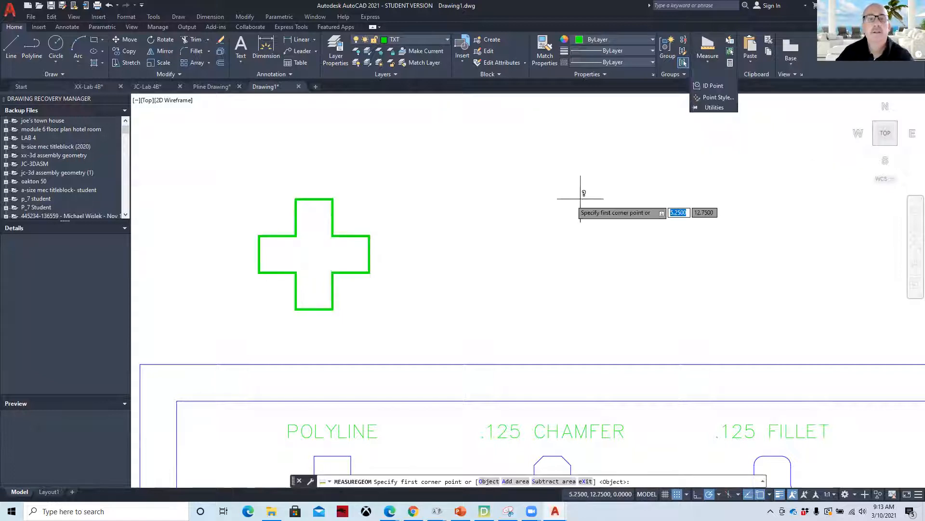
key("Down")
left_click(525, 216)
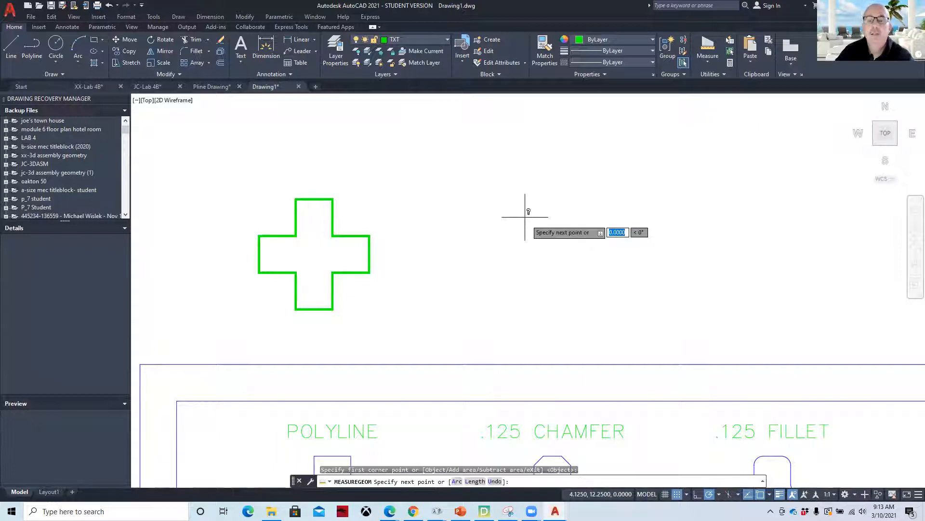
key("Down")
key("F1")
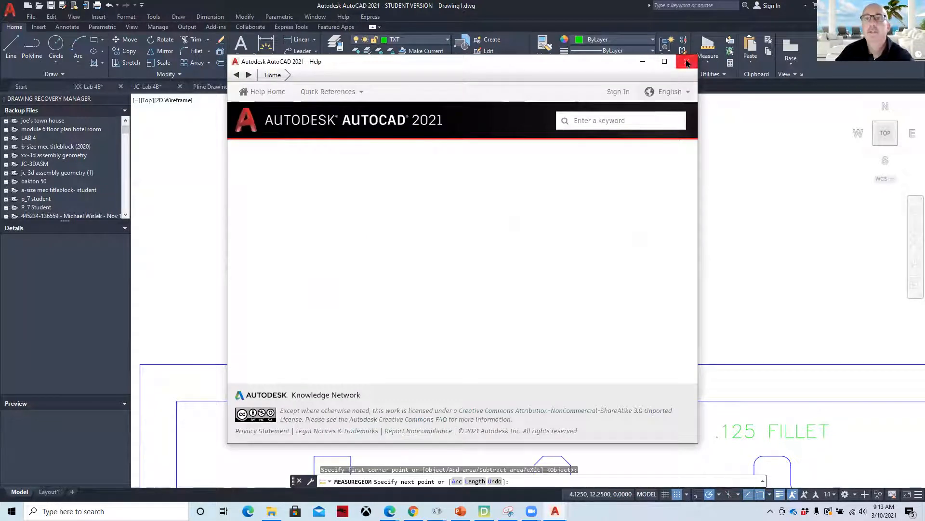
left_click(687, 63)
key("Escape")
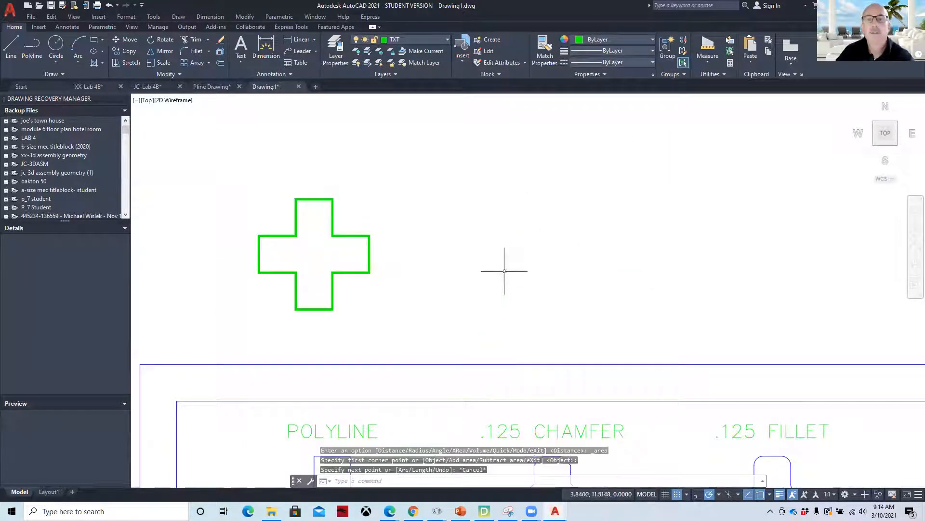
left_click(708, 63)
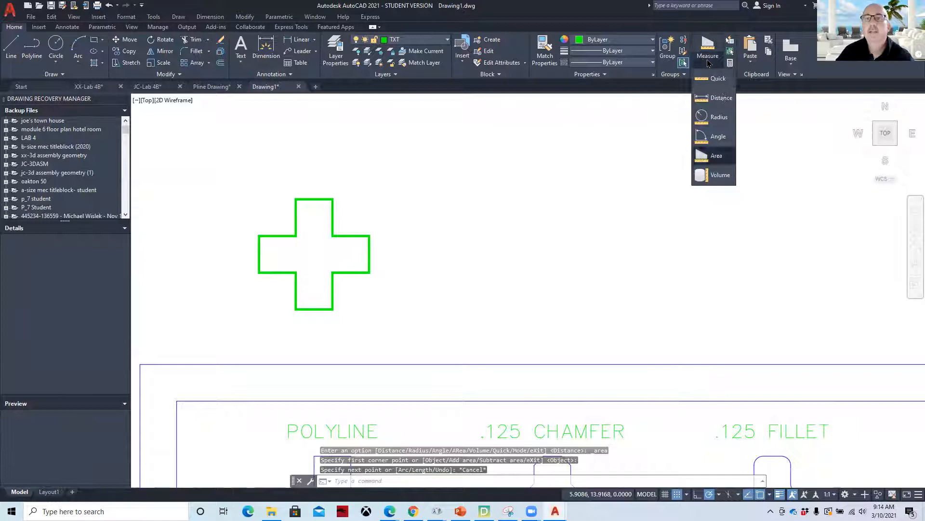
left_click(717, 156)
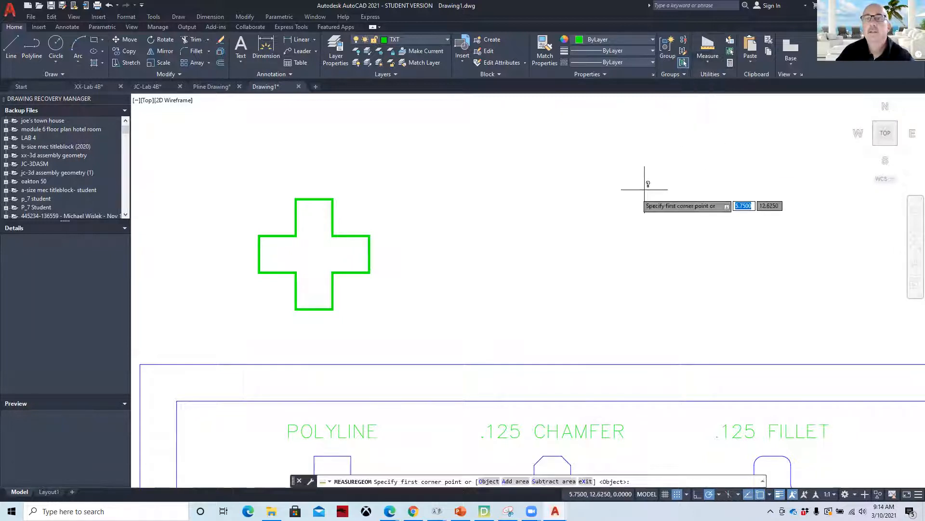
key("Down")
left_click(544, 235)
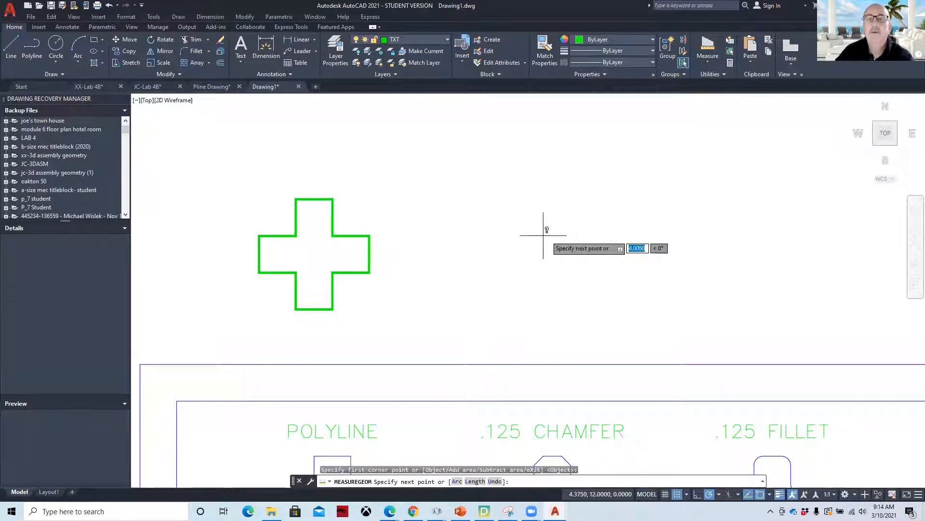
key("Down")
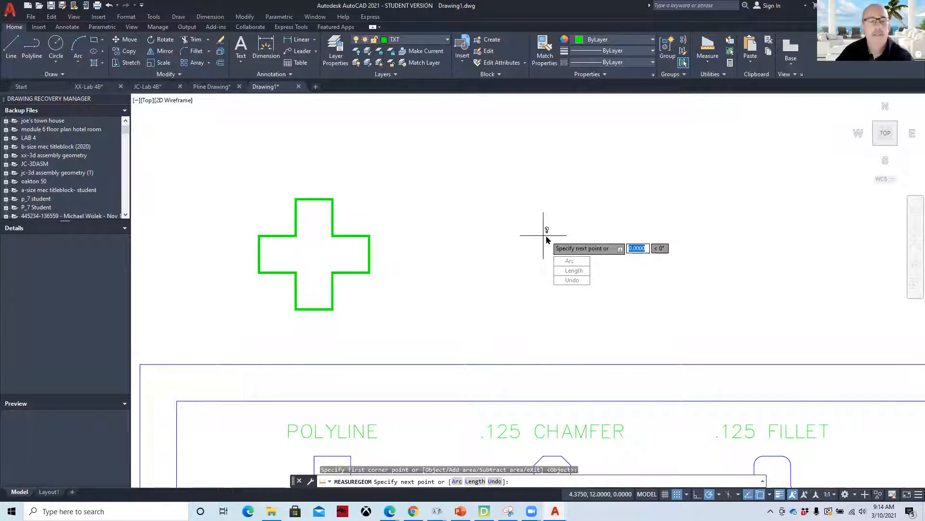
key("Escape")
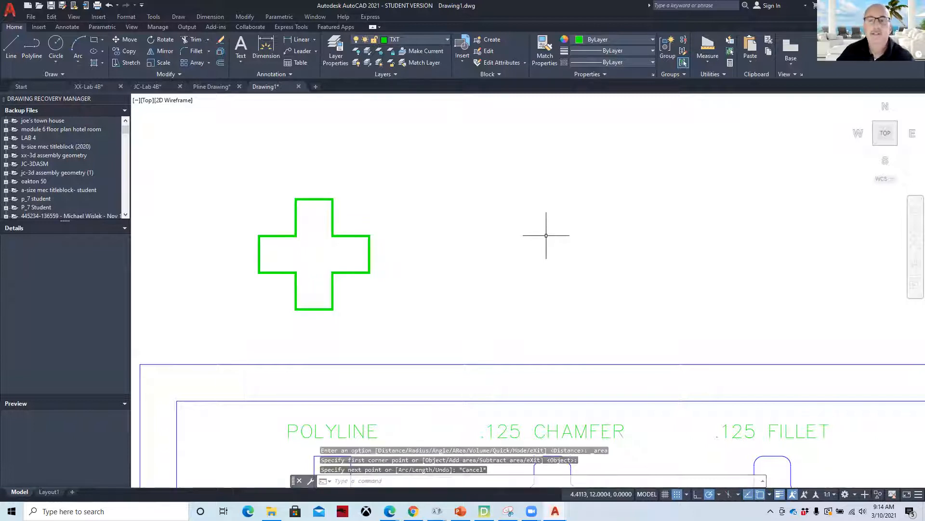
Step: Measure the area of the new green polyline cross using the Object option of the Area measurement
left_click(708, 60)
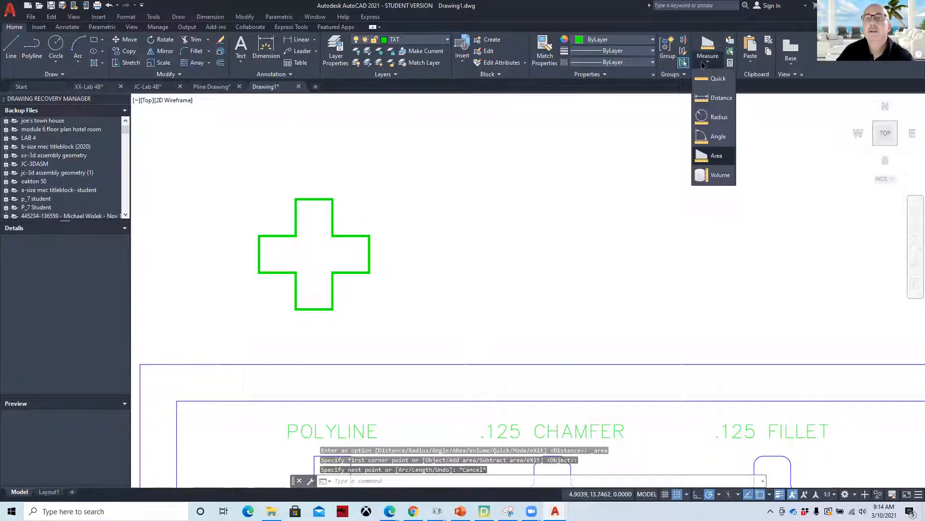
left_click(727, 163)
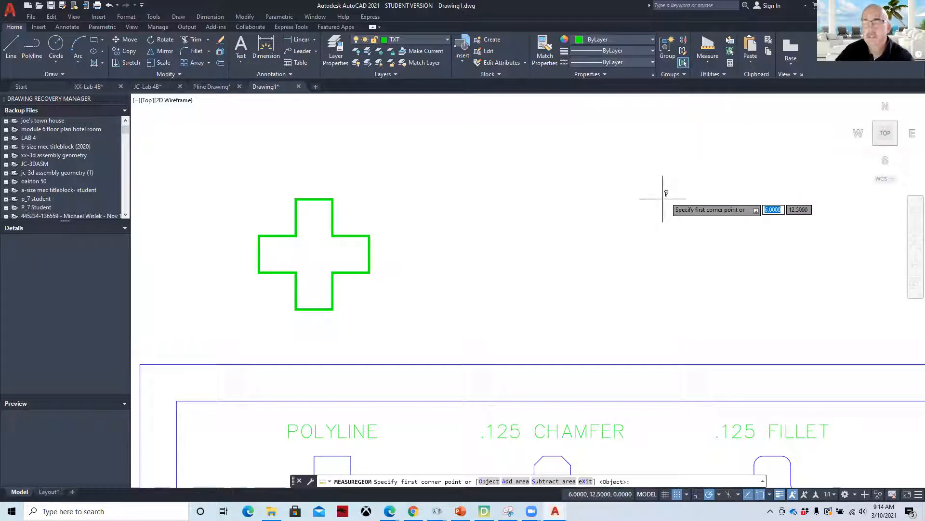
key("Down")
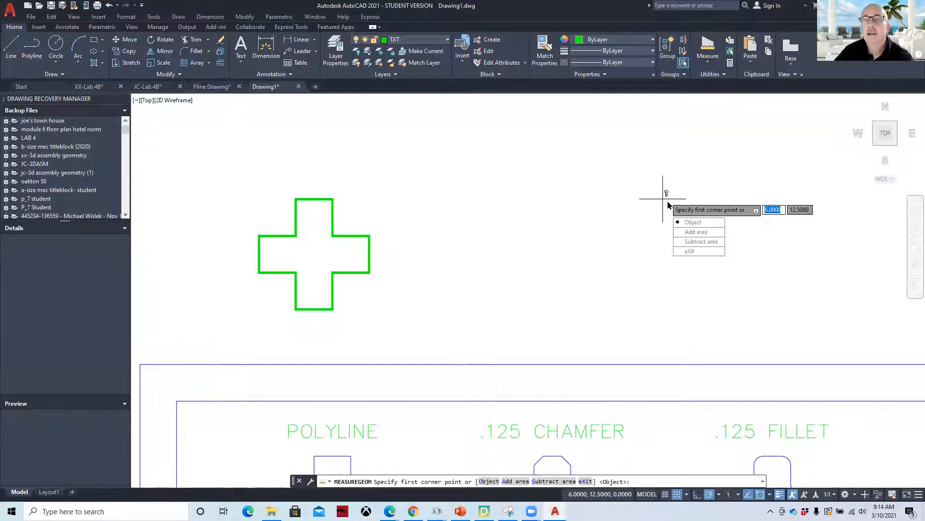
left_click(694, 222)
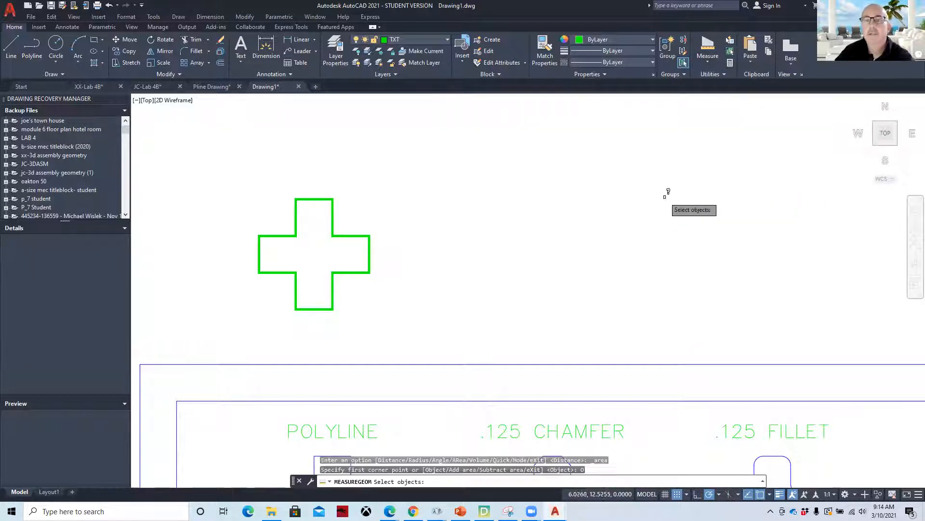
left_click(351, 236)
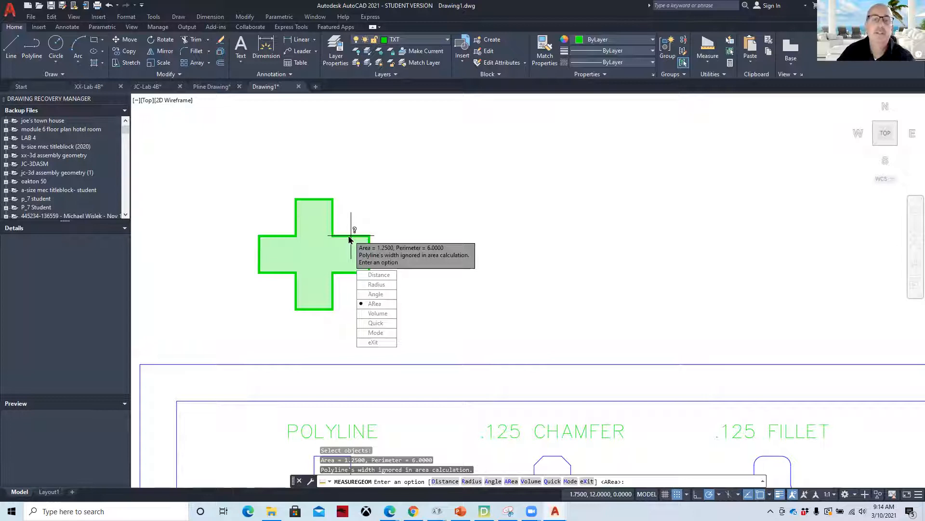
Step: End the area measurement and show the green polyline cross above the drawing border in the SE Isometric view
key("Escape")
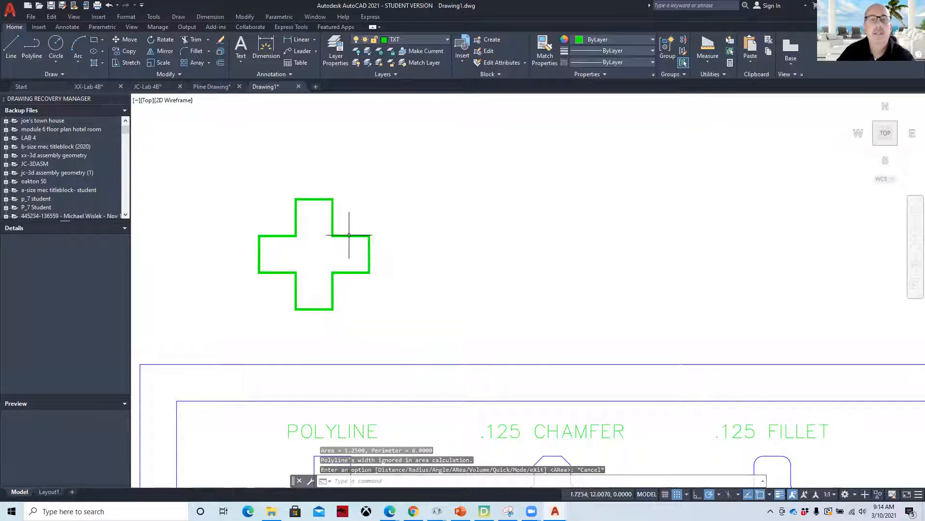
scroll(444, 263, "down", 2)
middle_click_drag(455, 263, 355, 187)
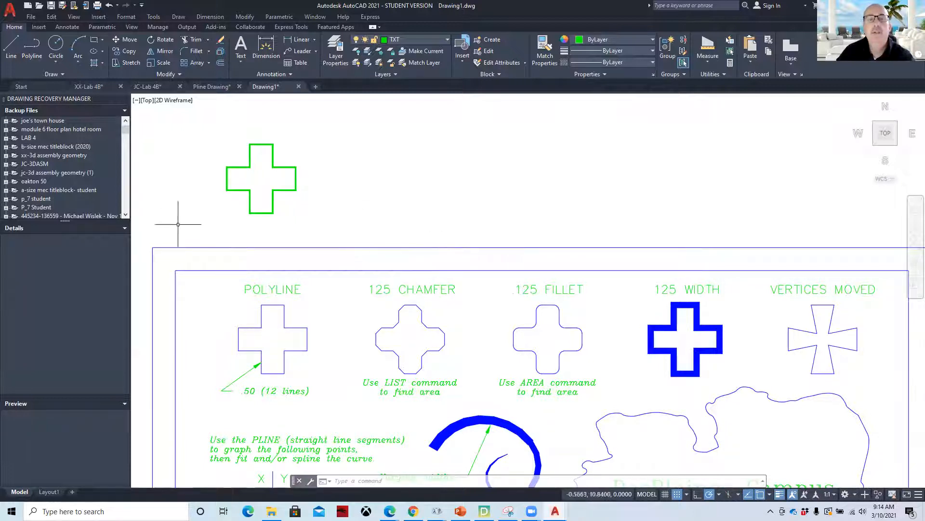
middle_click_drag(459, 289, 408, 260)
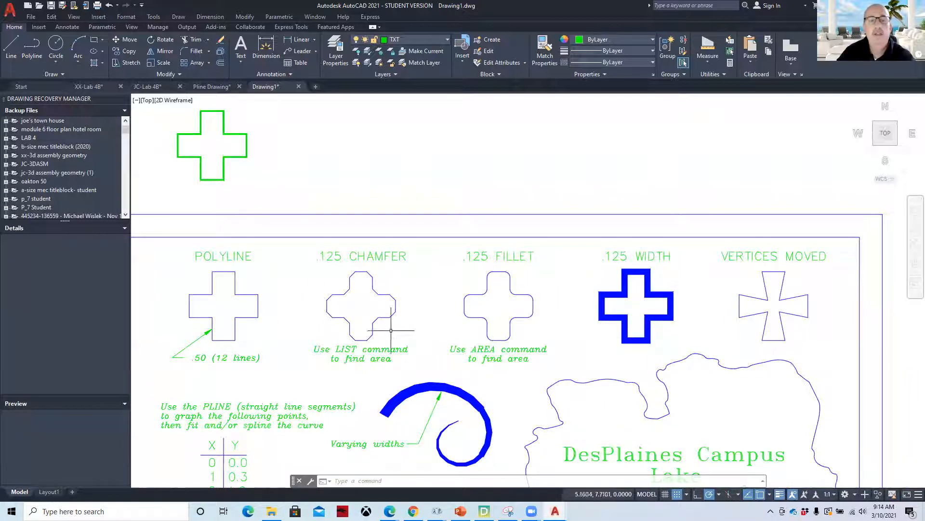
mouse_move(272, 278)
middle_mouse_down()
mouse_move(301, 297)
mouse_move(409, 330)
middle_mouse_up()
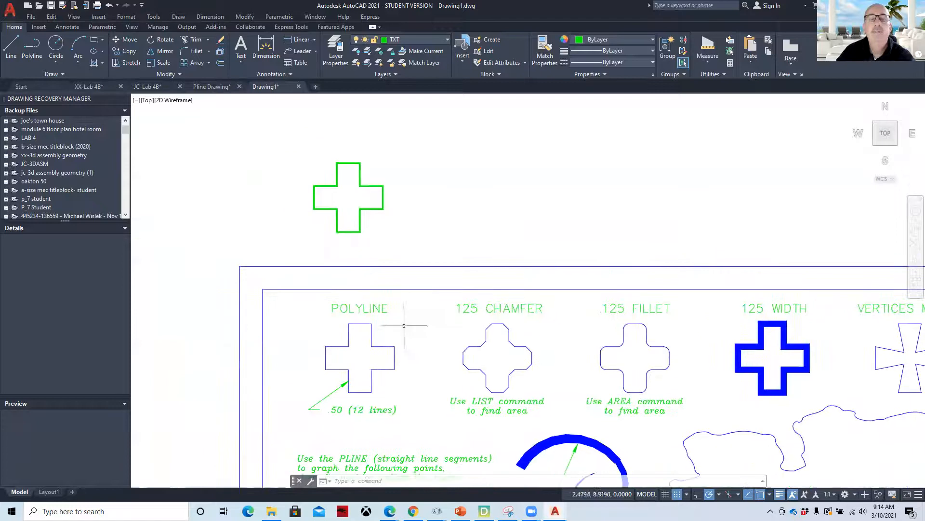
left_click(145, 99)
left_click(181, 199)
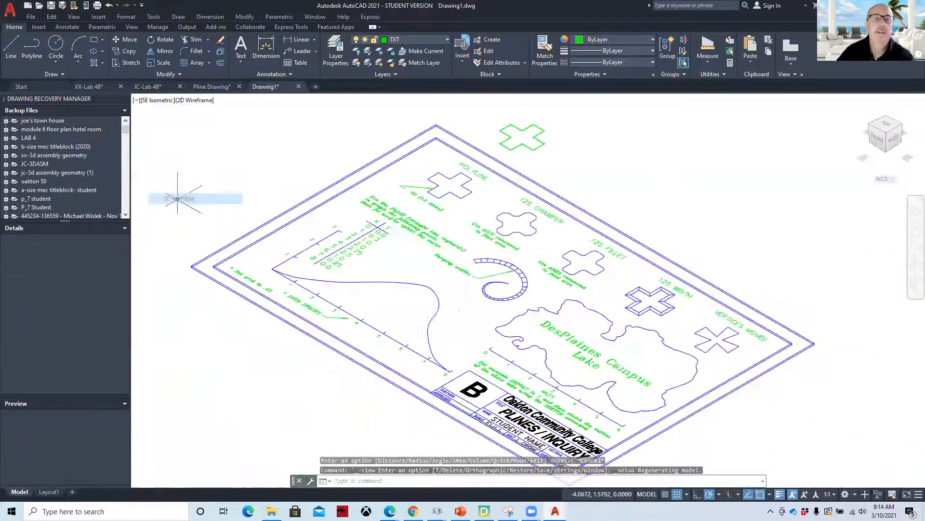
middle_click_drag(540, 193, 460, 260)
scroll(453, 214, "up", 6)
middle_click_drag(378, 223, 498, 244)
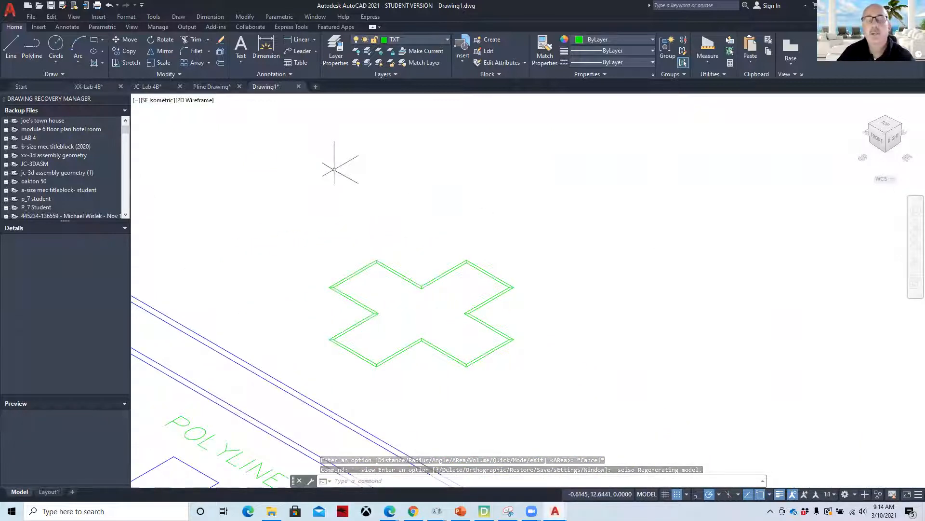
Step: Presspull the green cross upward to a height of about 3.19 and set the visual style to Conceptual
type("p")
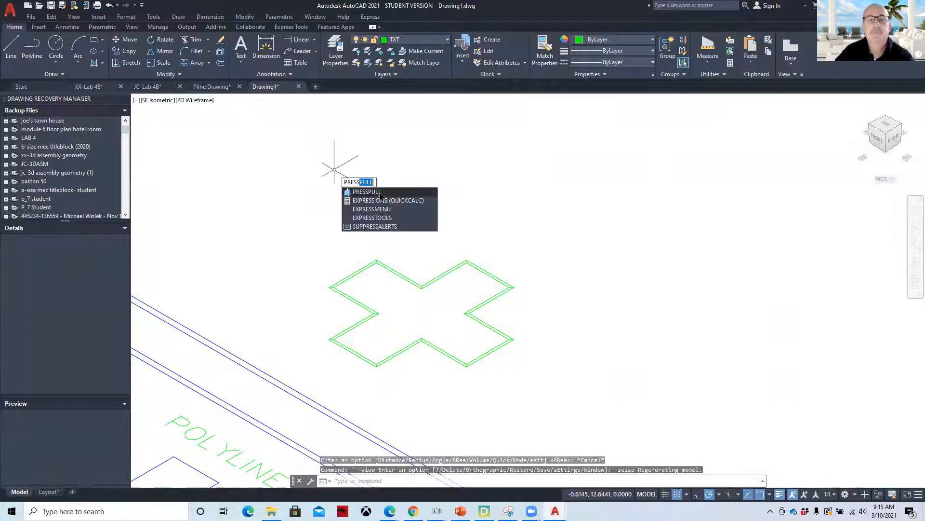
left_click(380, 194)
left_click(433, 319)
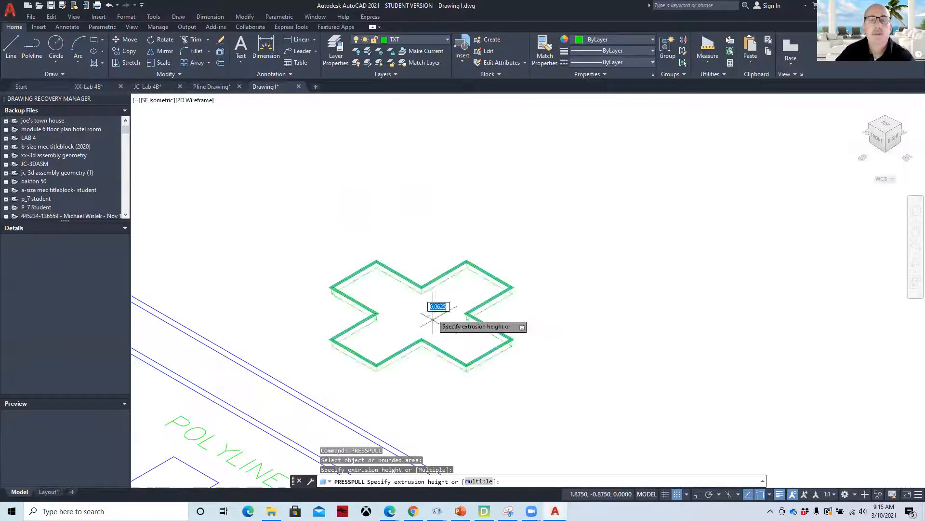
scroll(407, 164, "down", 2)
middle_click_drag(409, 164, 452, 258)
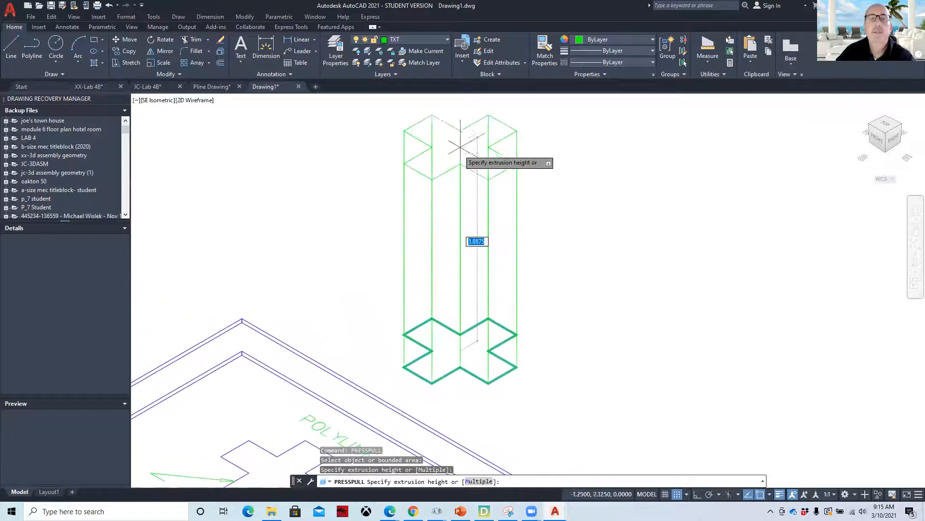
left_click(461, 144)
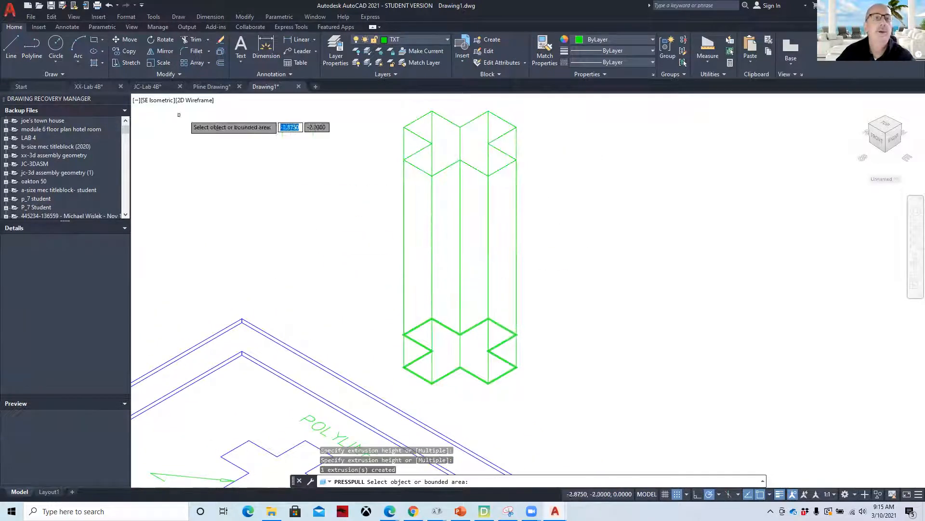
key("Return")
left_click(195, 99)
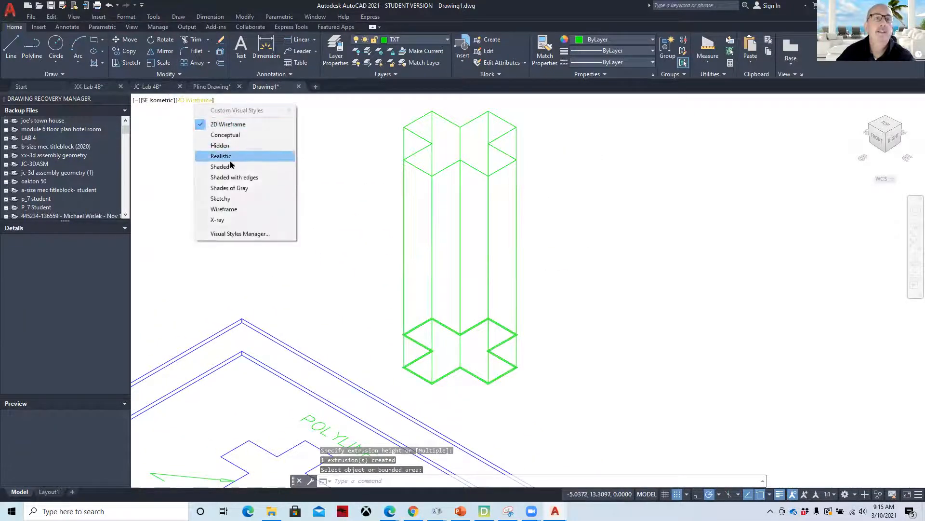
left_click(225, 135)
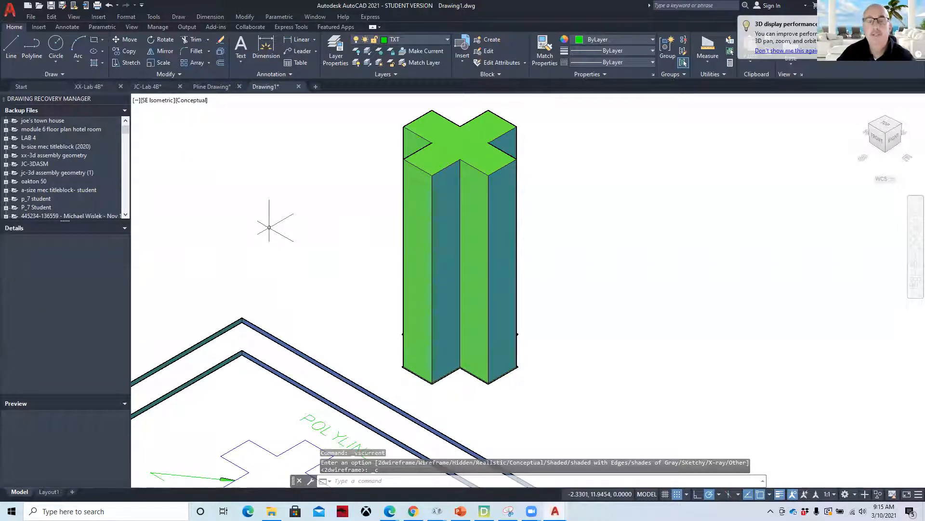
Step: Export the extruded cross solid as the lithography file Drawing1.stl into the CAD-116 folder inside the 2021 folder
type("export")
key("Return")
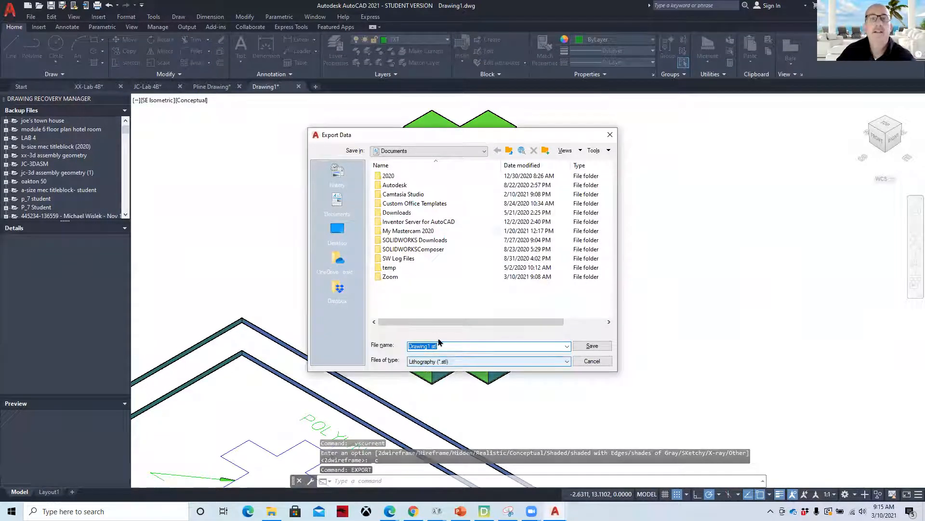
left_click(338, 230)
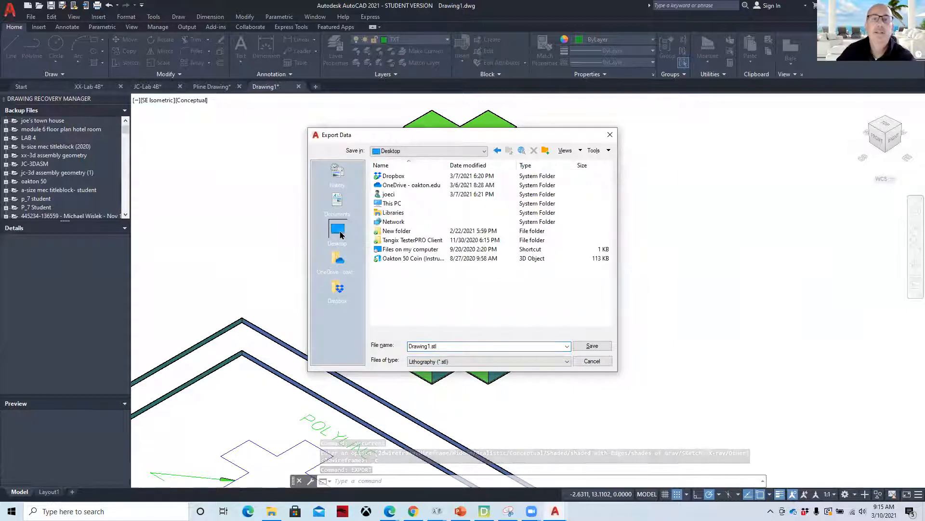
double_click(392, 203)
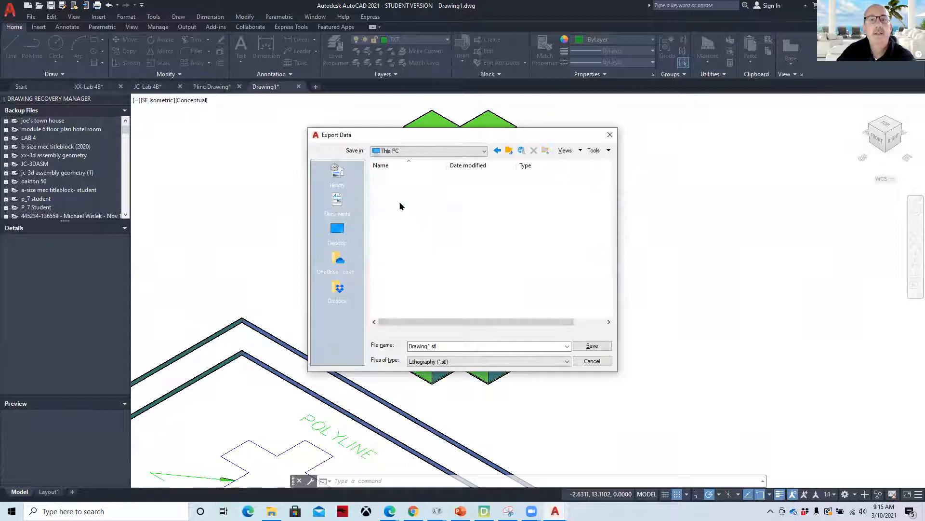
double_click(402, 196)
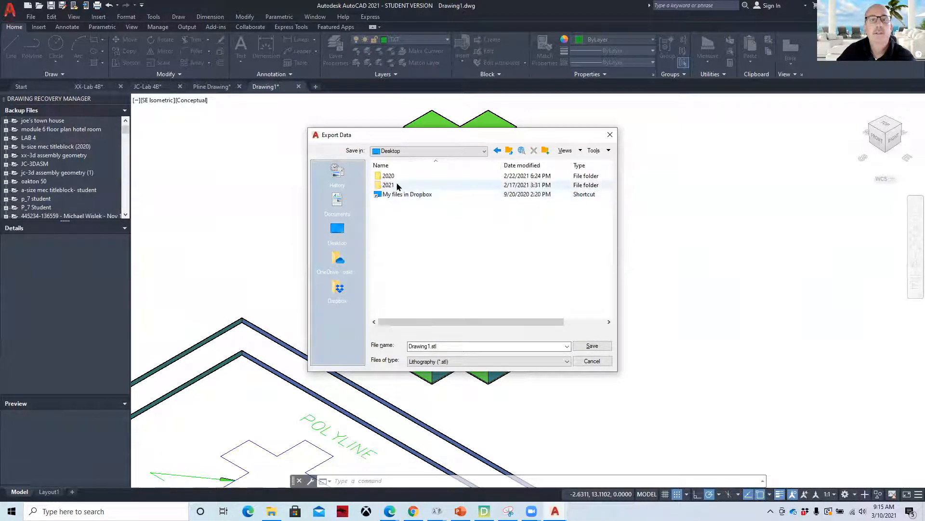
double_click(416, 185)
double_click(394, 203)
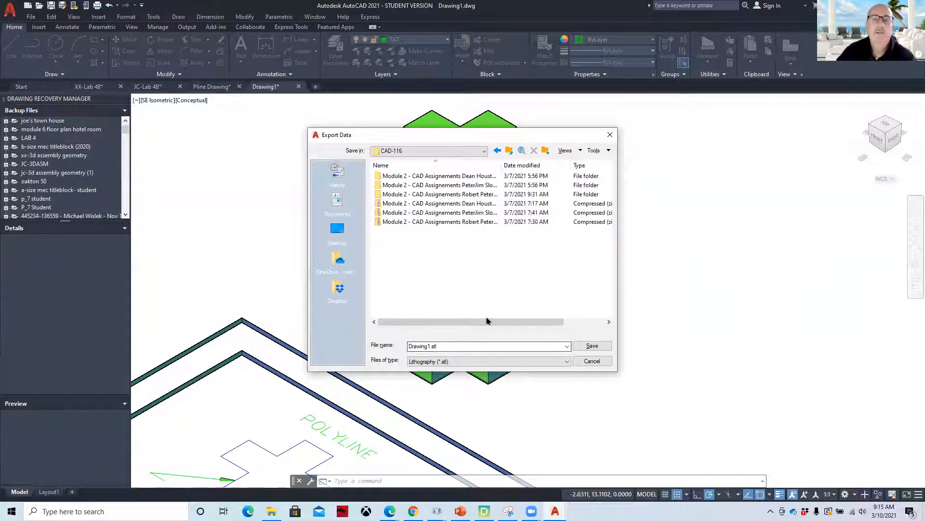
left_click(592, 345)
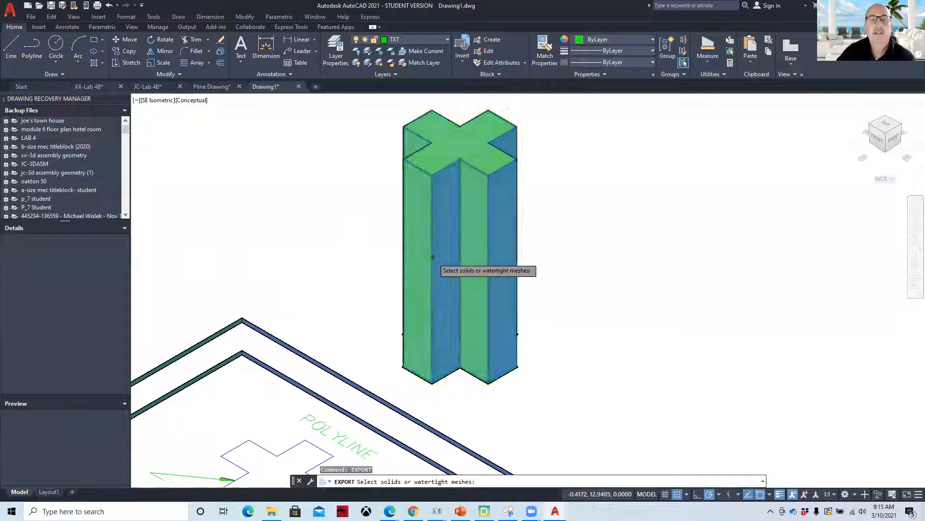
left_click(433, 256)
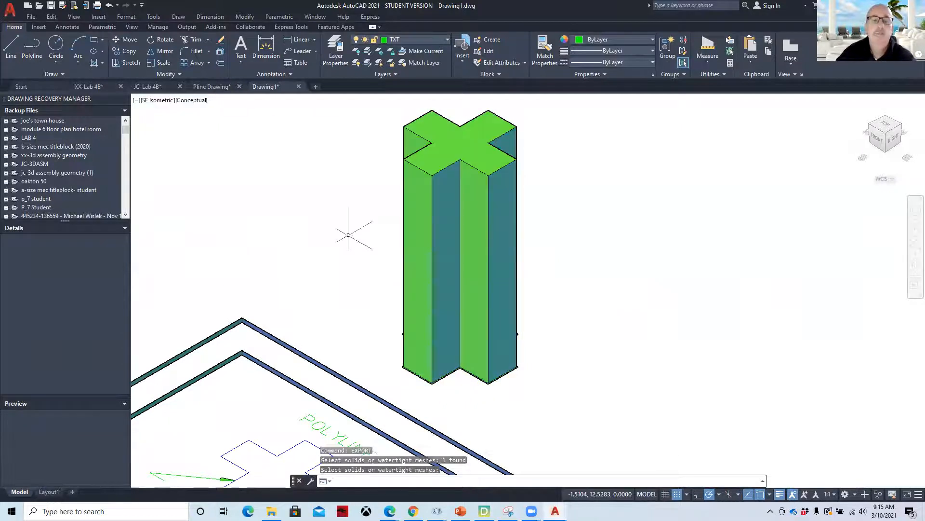
key("Return")
Step: Switch to Dremel DigiLab 3D Slicer and load the Drawing1 model from the 2021\CAD-116 folder for print preparation
left_click(483, 508)
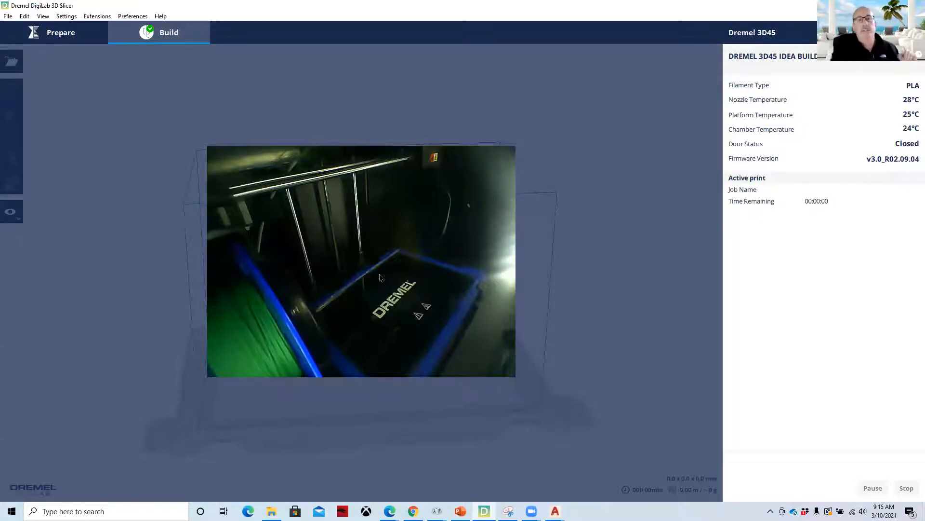
left_click(59, 34)
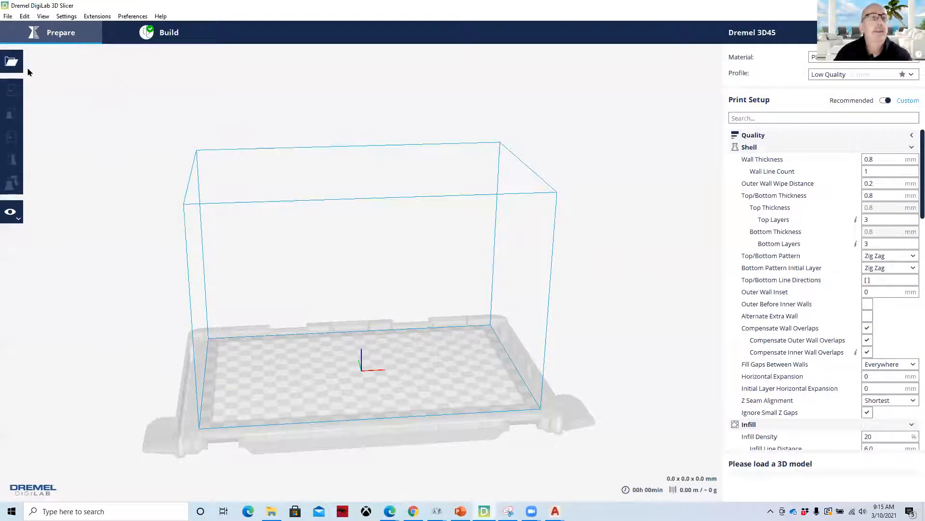
left_click(13, 63)
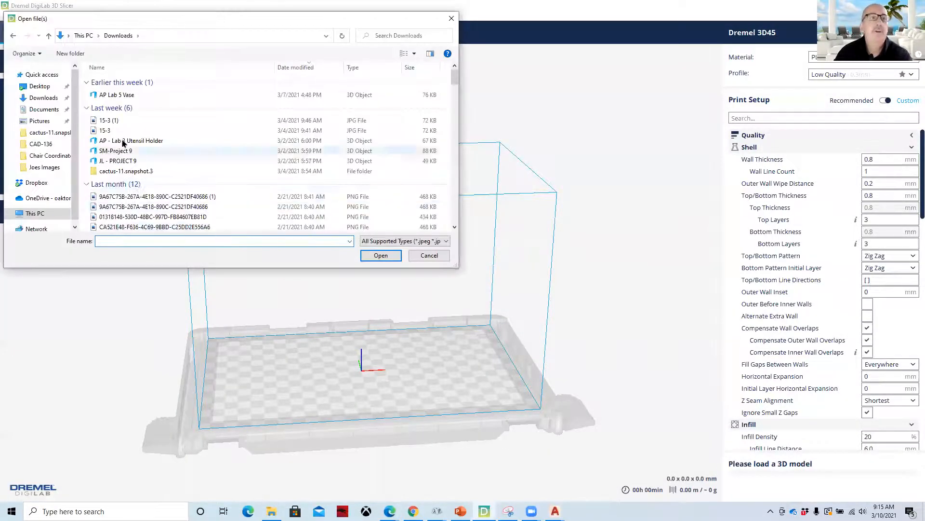
left_click(40, 86)
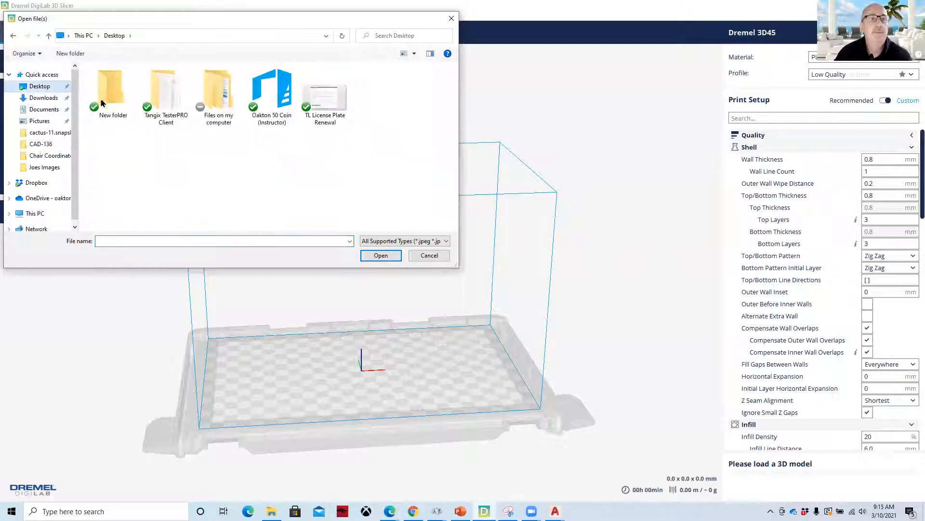
double_click(220, 97)
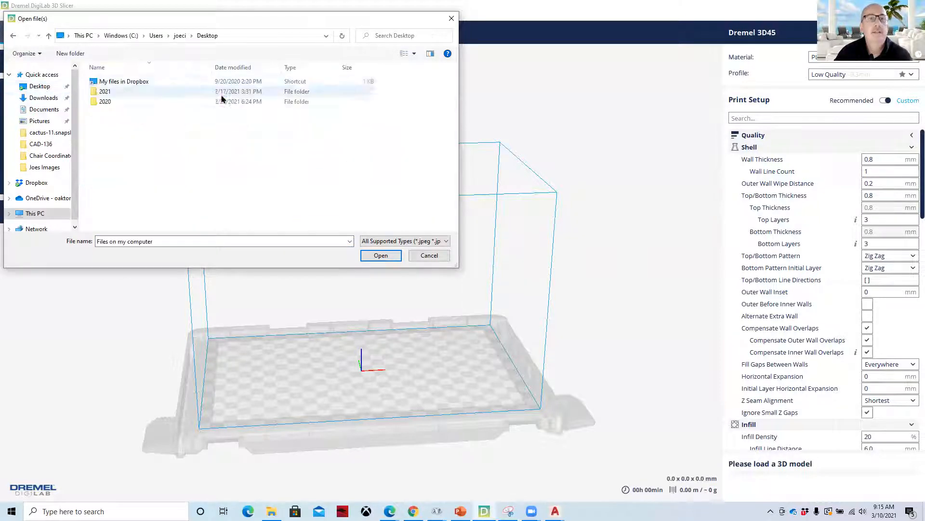
double_click(137, 95)
double_click(136, 112)
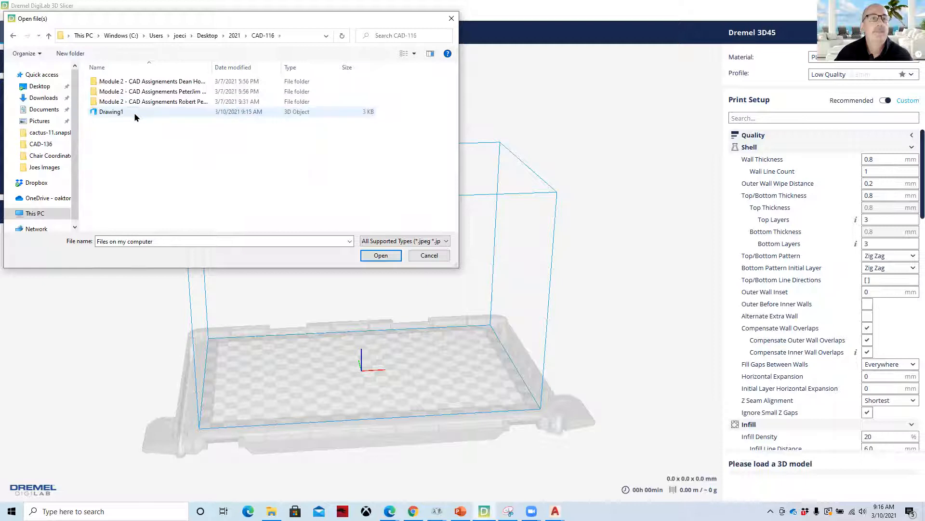
left_click(133, 115)
left_click(380, 255)
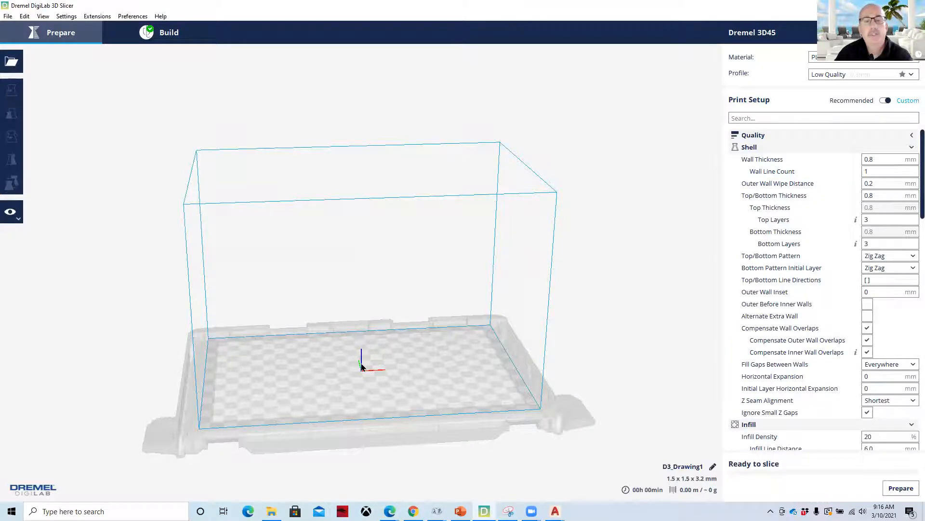
Step: Scale the tiny imported cross uniformly to 2540% to convert its inch dimensions to millimetres
scroll(362, 367, "up", 3)
right_click_drag(363, 367, 403, 434)
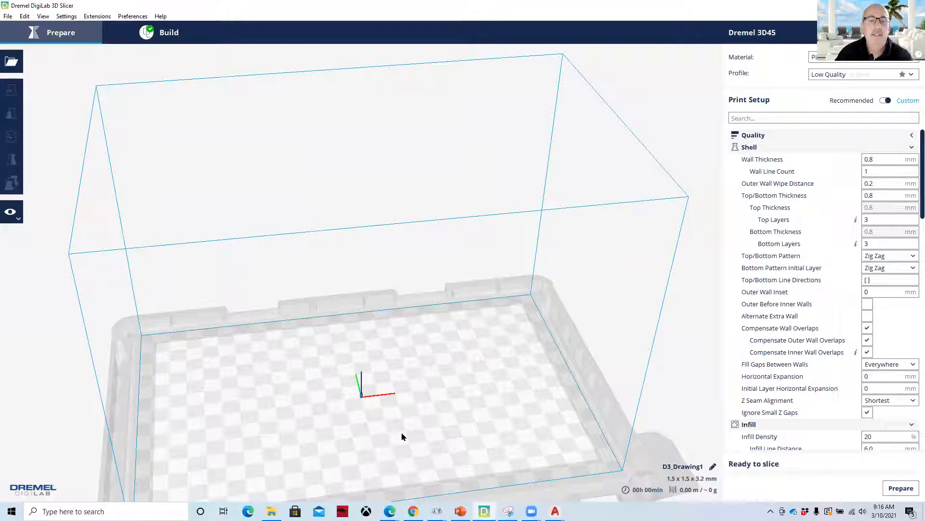
left_click(361, 396)
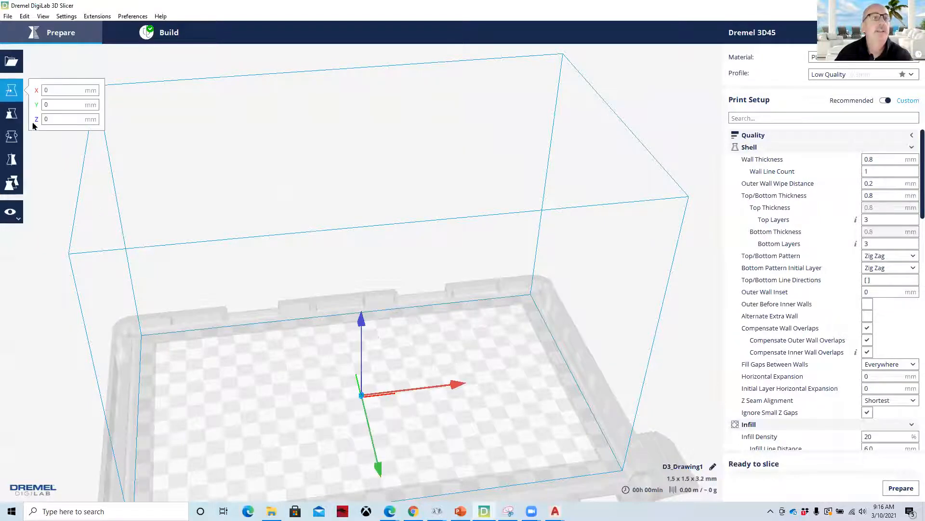
left_click(11, 114)
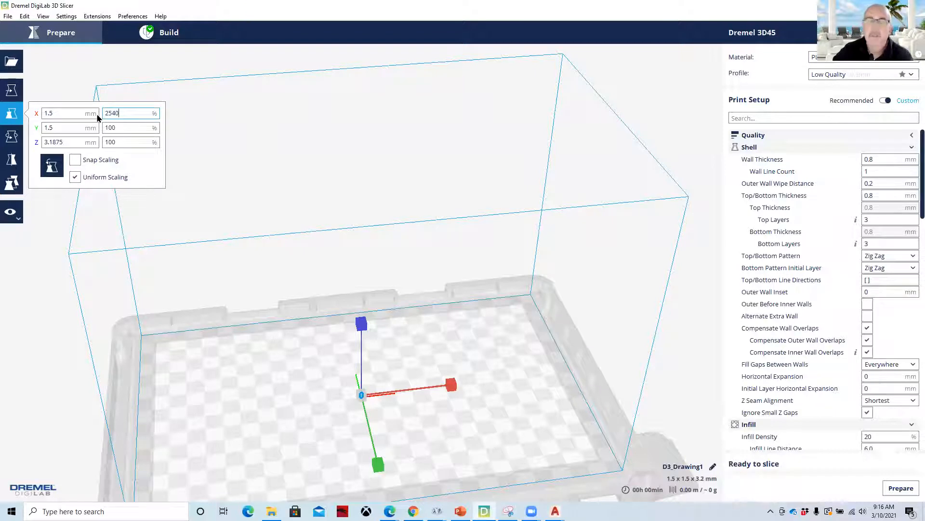
left_click(121, 128)
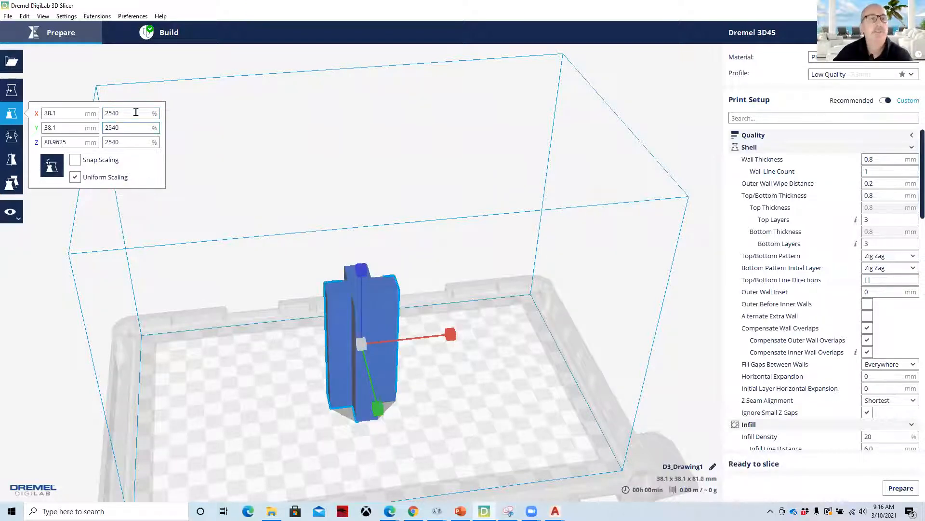
left_click(485, 195)
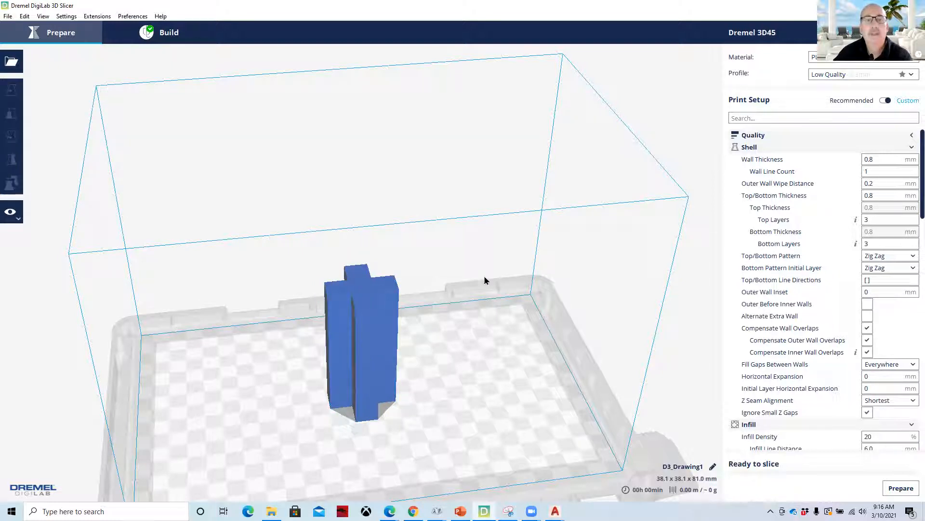
Step: Slice the scaled cross with the current print settings and check its estimated print time
scroll(480, 334, "up", 4)
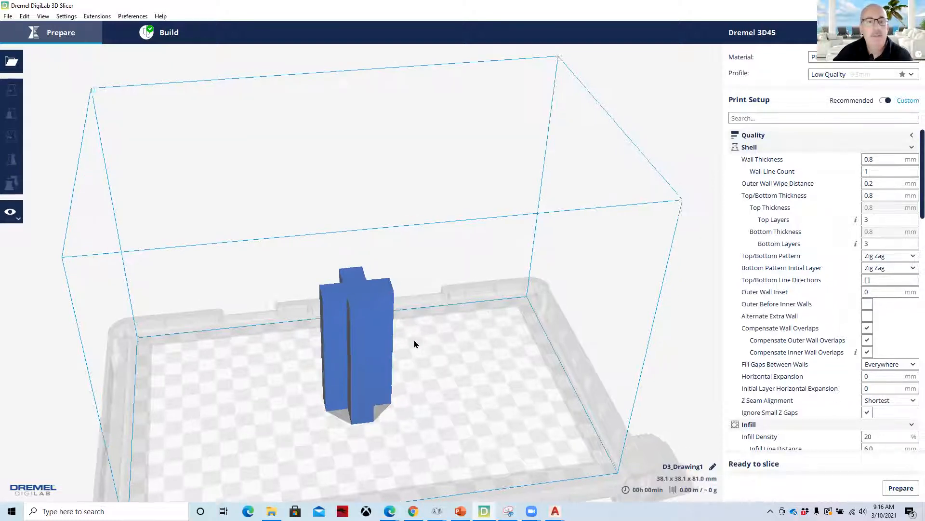
left_click(900, 488)
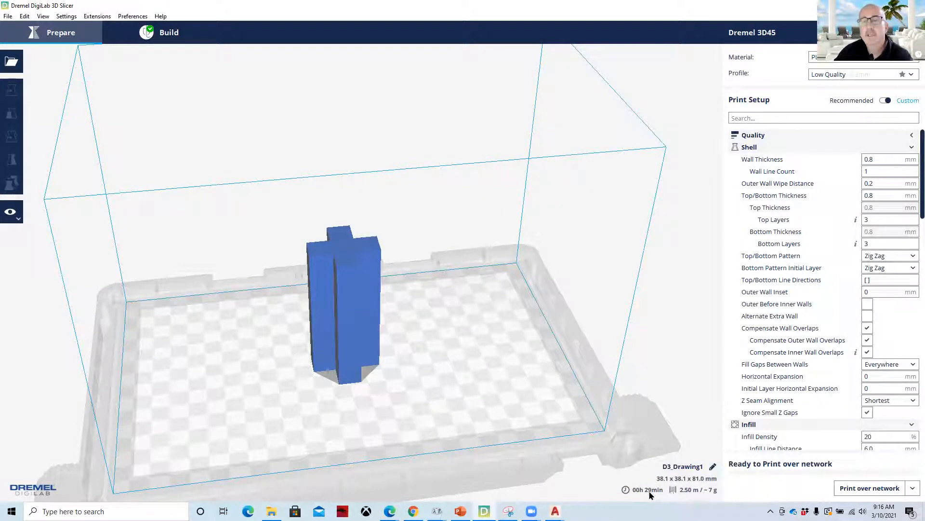
mouse_move(646, 490)
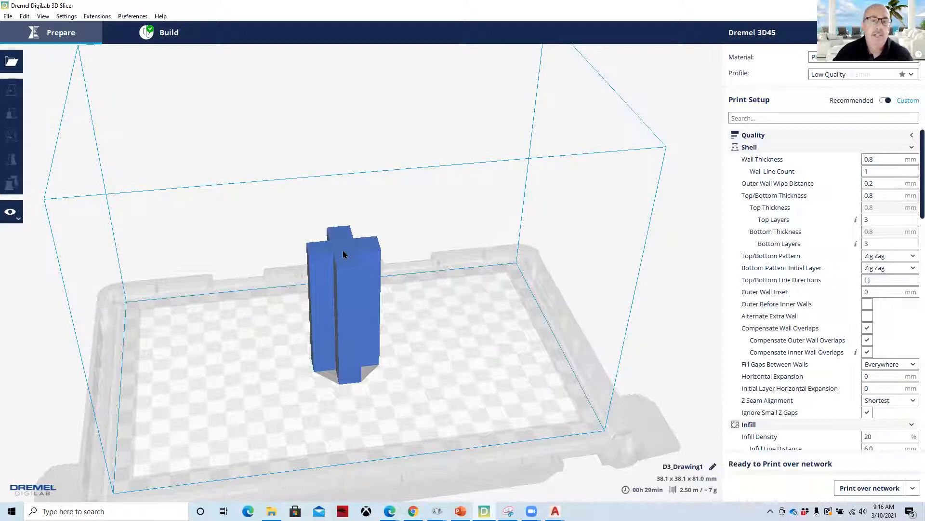
mouse_move(437, 511)
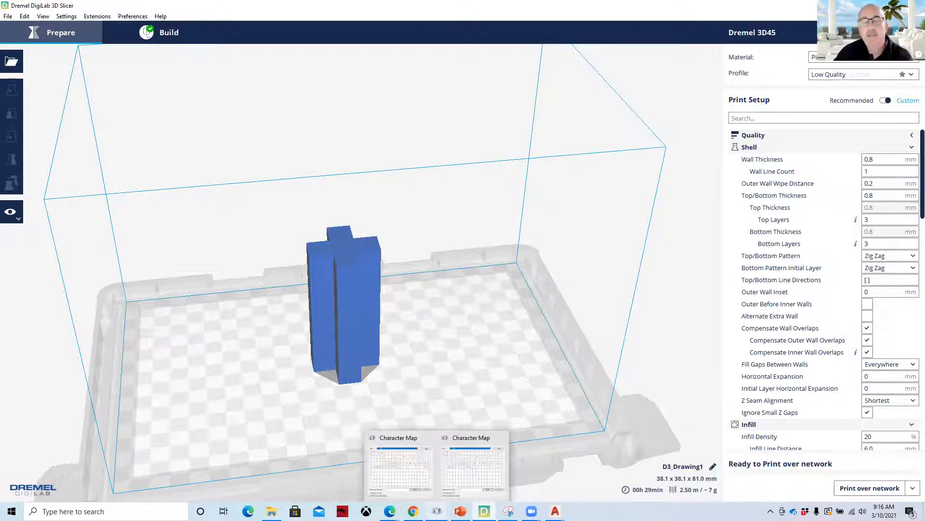
Step: Switch to the Drawing1 drawing in AutoCAD and change the model from the SE Isometric view to the Top view
mouse_move(555, 511)
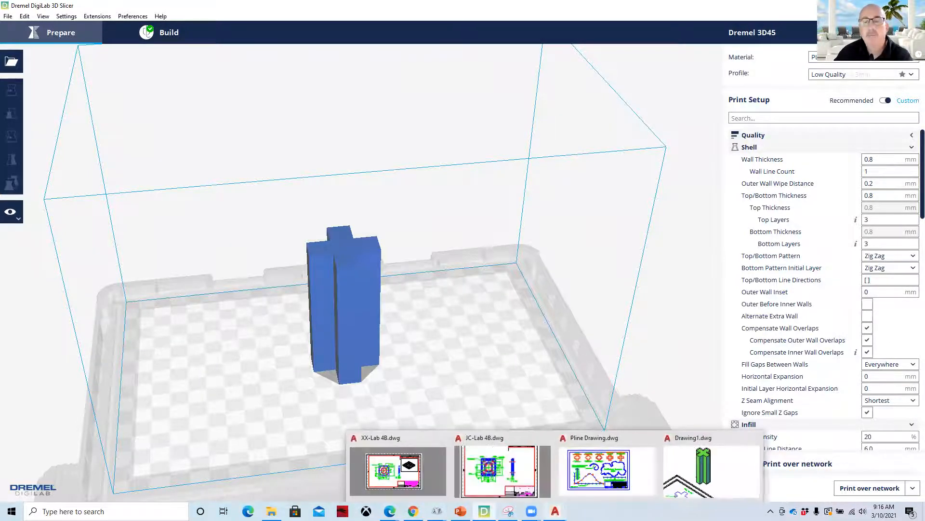
left_click(682, 471)
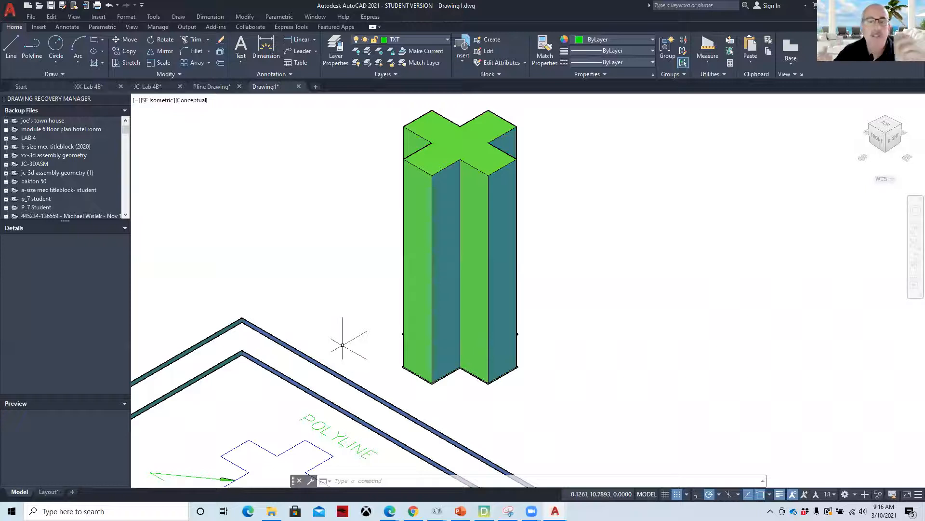
scroll(364, 314, "down", 2)
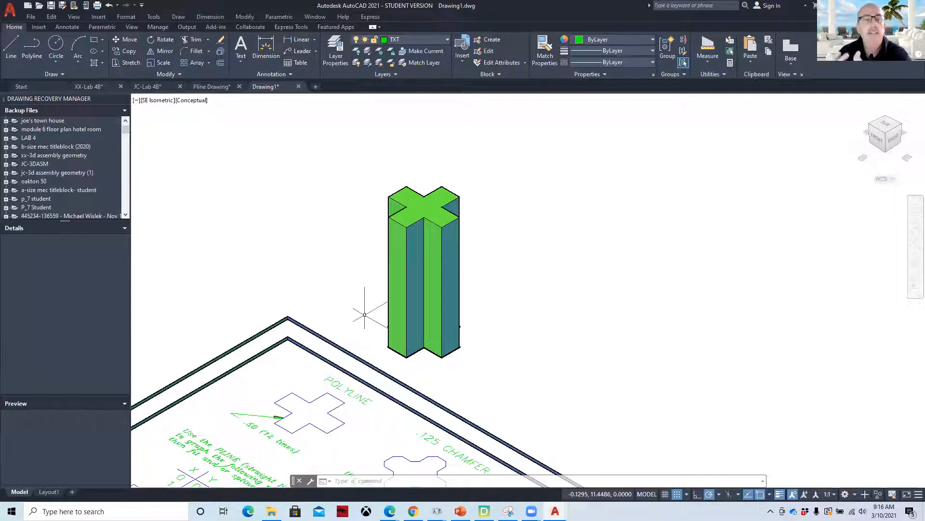
mouse_move(512, 339)
middle_mouse_down()
mouse_move(504, 302)
mouse_move(411, 154)
middle_mouse_up()
scroll(409, 191, "down", 2)
mouse_move(404, 308)
middle_mouse_down()
mouse_move(442, 299)
mouse_move(463, 251)
middle_mouse_up()
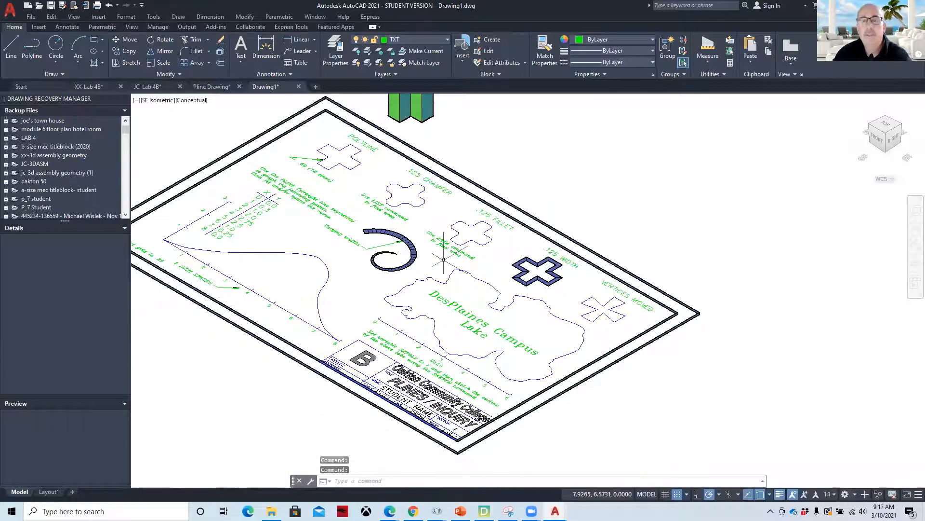
middle_click_drag(392, 197, 429, 266)
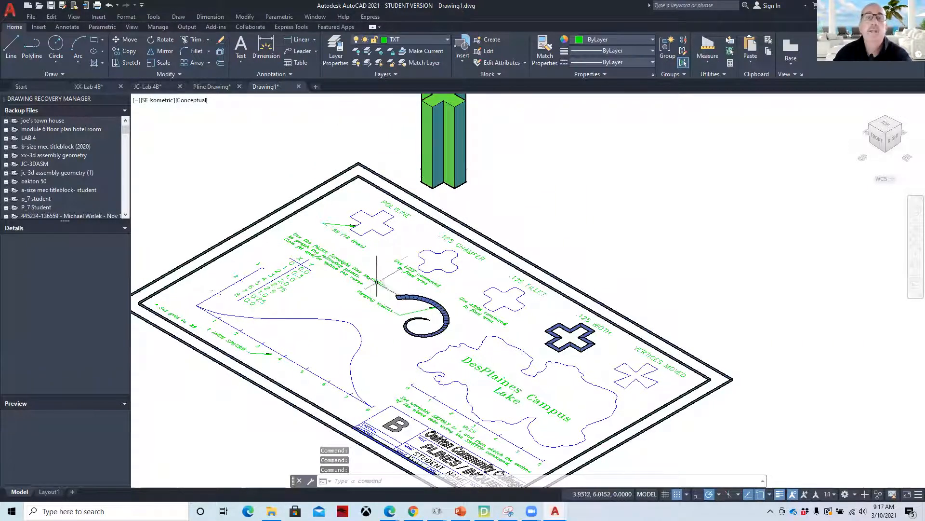
mouse_move(393, 264)
middle_mouse_down()
mouse_move(397, 289)
mouse_move(391, 279)
middle_mouse_up()
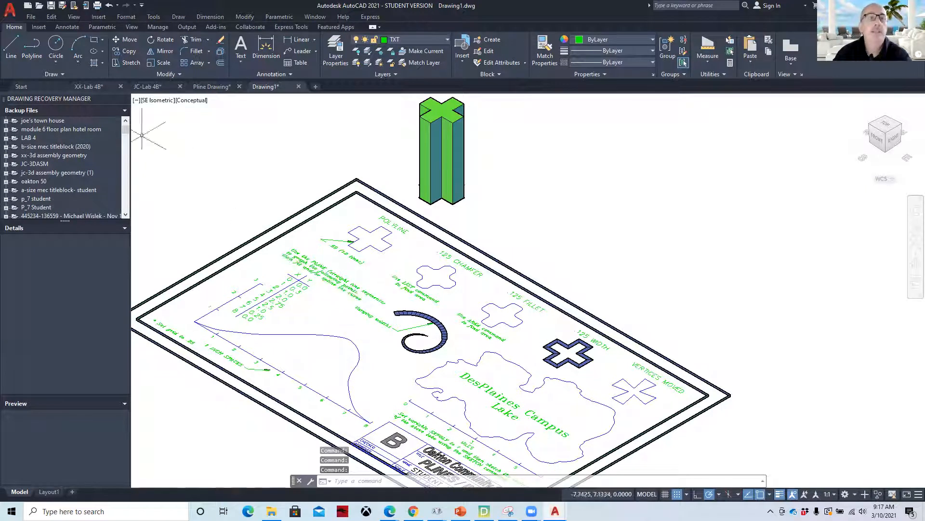
left_click(154, 102)
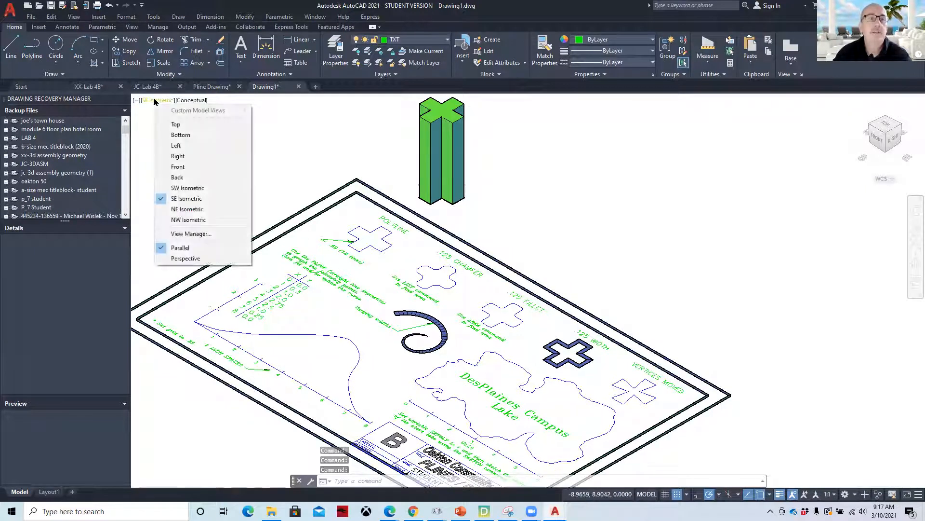
left_click(179, 122)
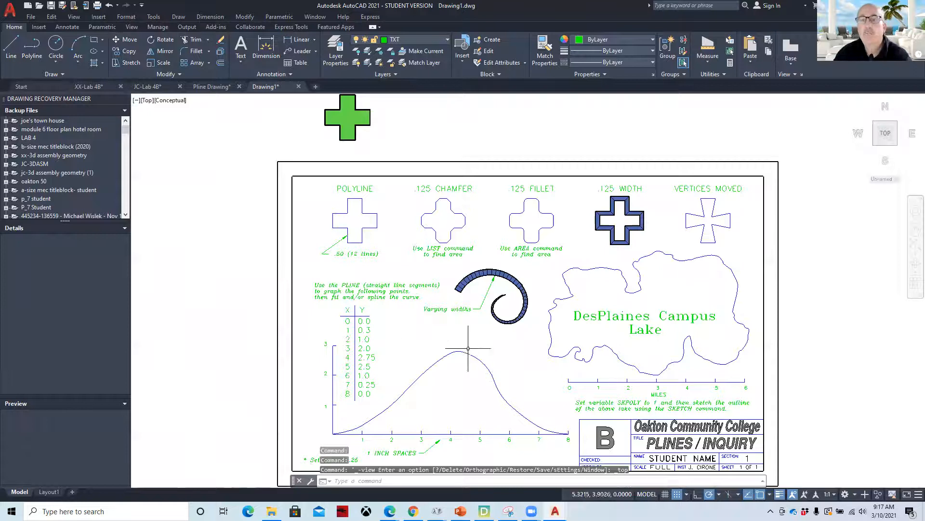
Step: Copy the POLYLINE cross from its centre to four spots in a row above the sheet border, beside the green extruded cross
scroll(431, 218, "up", 2)
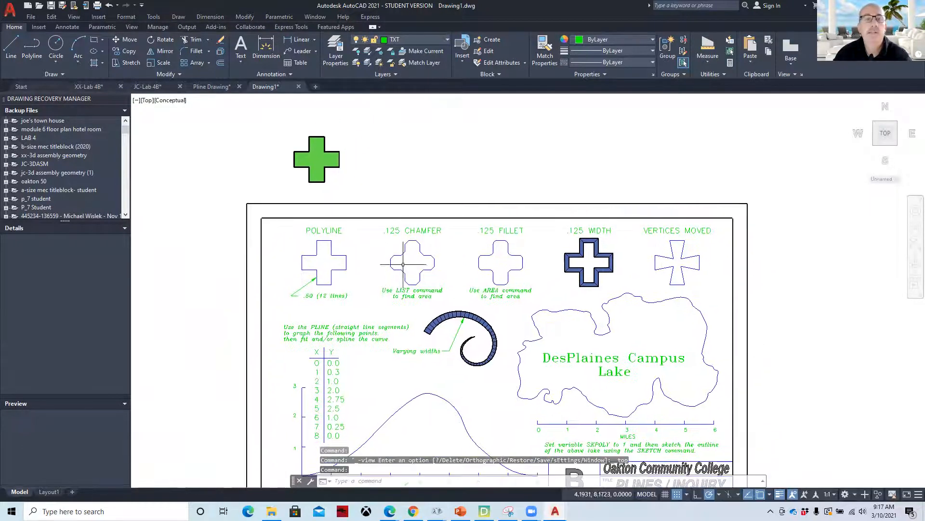
scroll(356, 254, "up", 4)
scroll(347, 256, "down", 5)
scroll(337, 282, "up", 3)
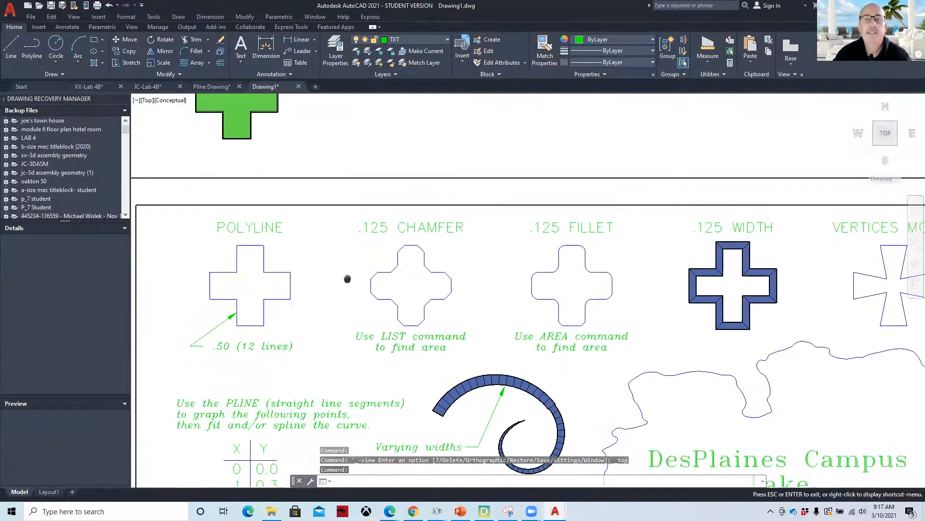
left_click(332, 293)
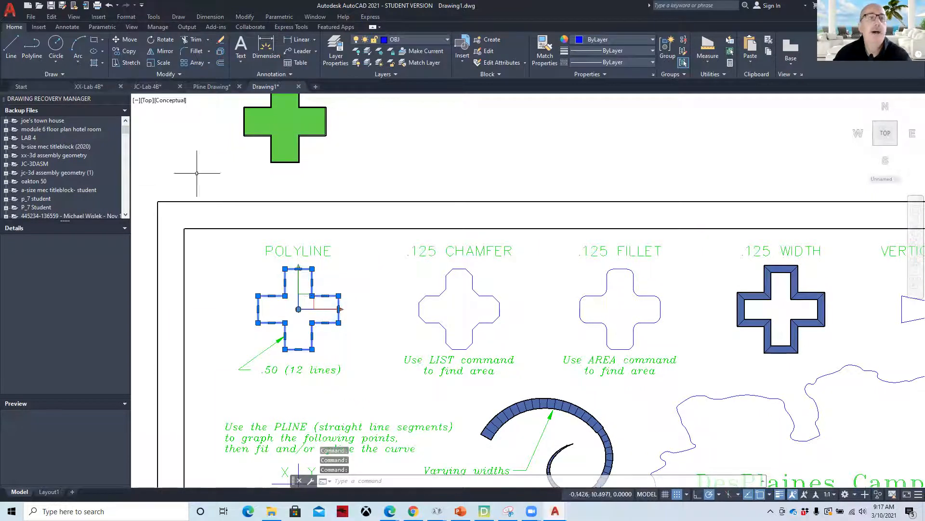
left_click(128, 51)
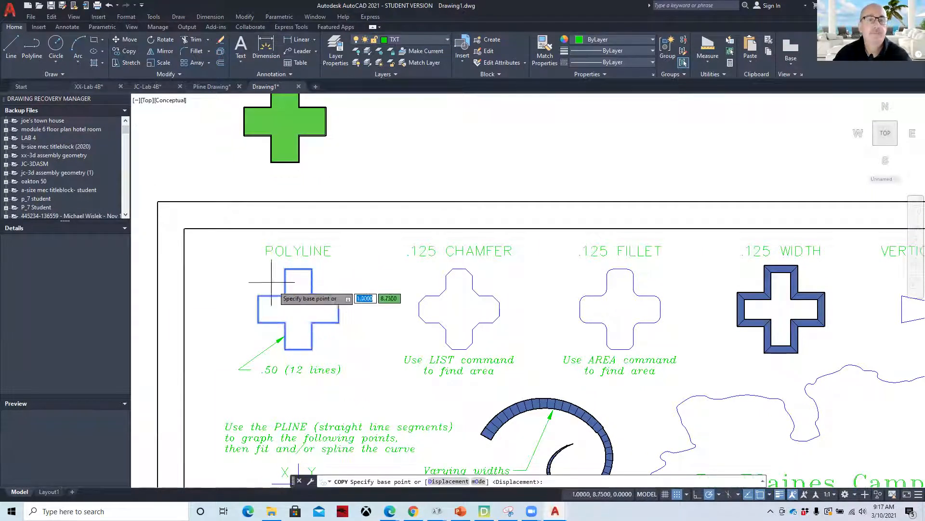
left_click(297, 308)
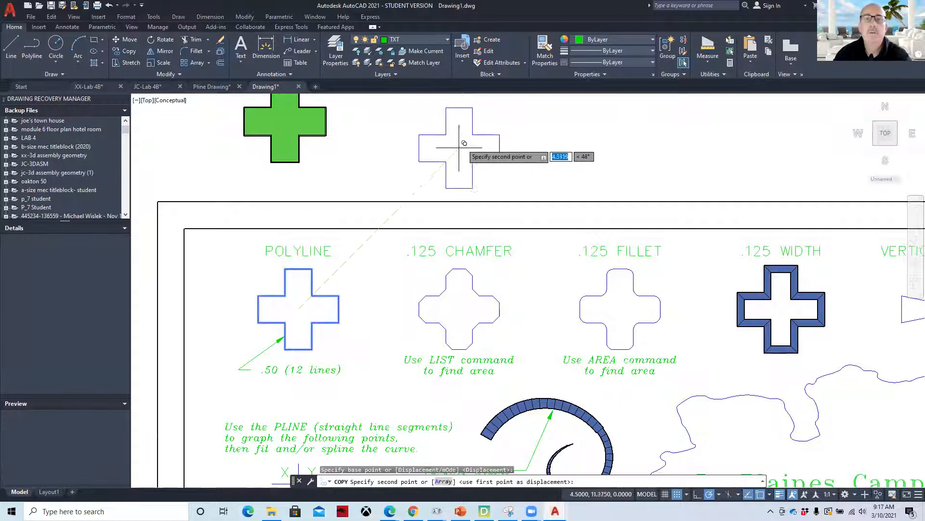
middle_click_drag(458, 129, 433, 212)
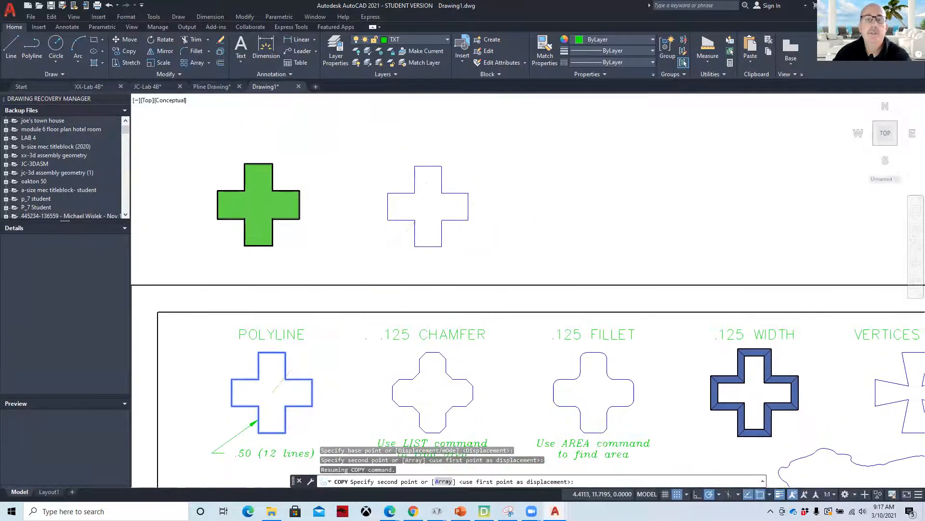
left_click(429, 207)
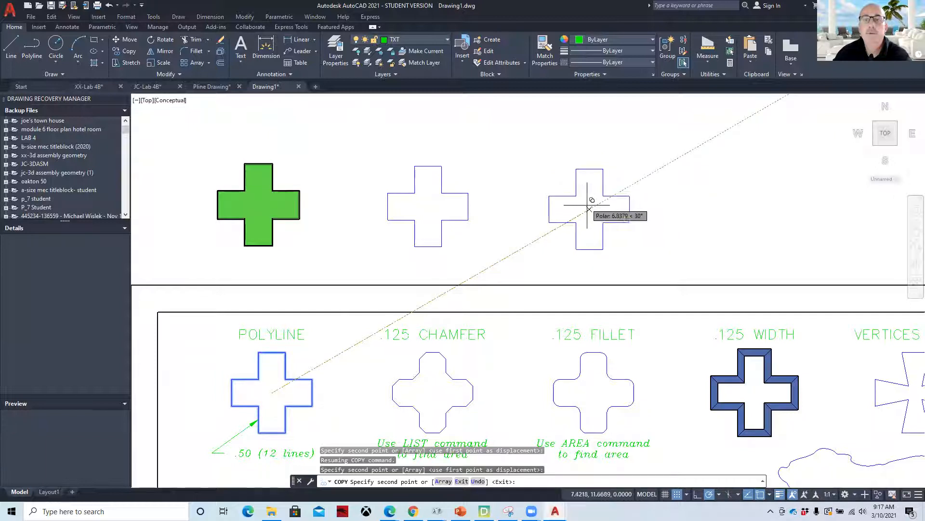
left_click(589, 209)
left_click(755, 205)
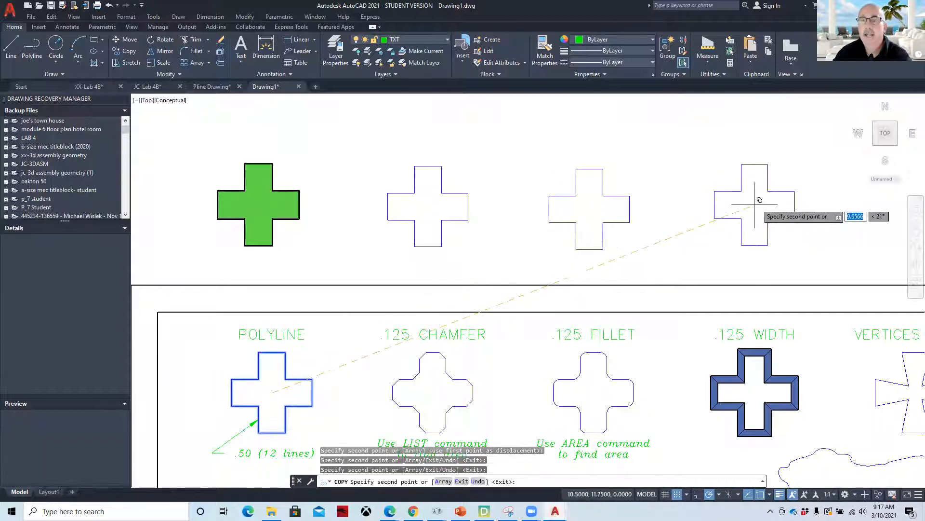
middle_click_drag(829, 205, 632, 213)
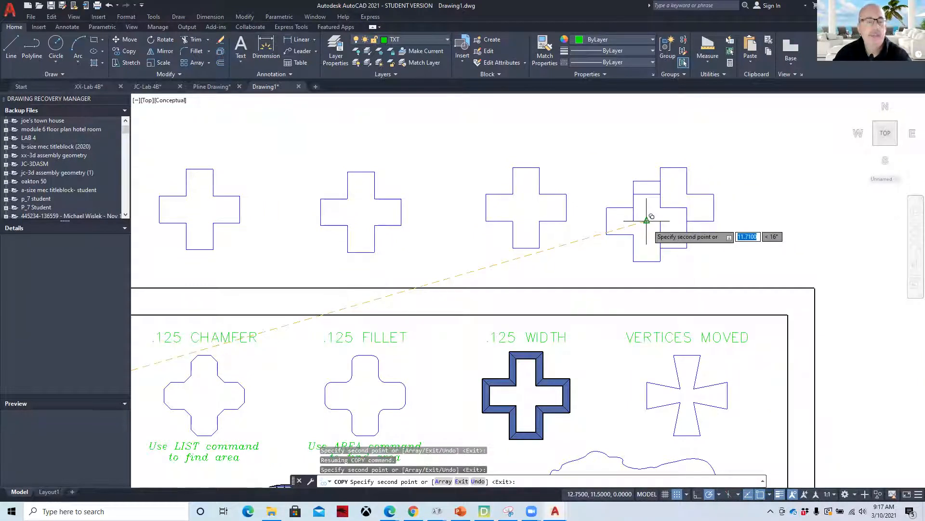
key("Escape")
Step: Stretch the four inner corner vertices of the rightmost cross copy towards its centre, imitating the VERTICES MOVED example
left_click(688, 223)
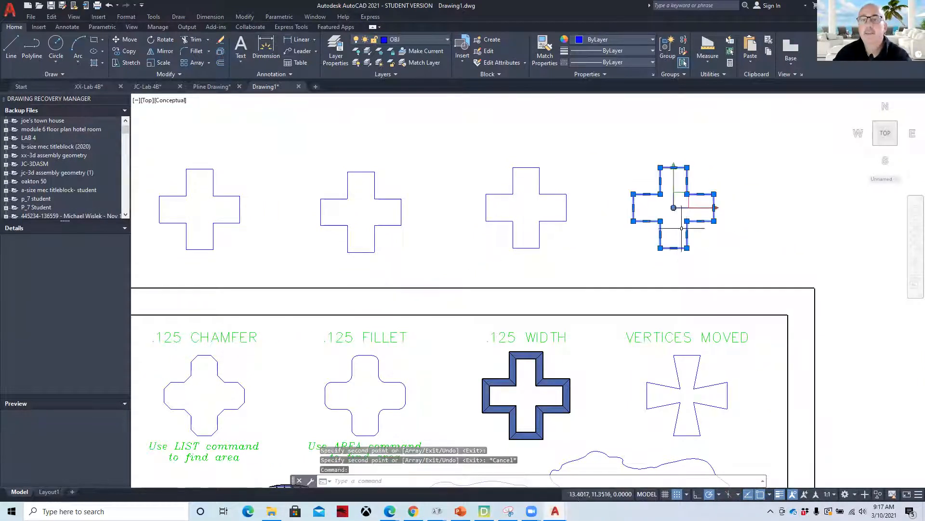
left_click(686, 221)
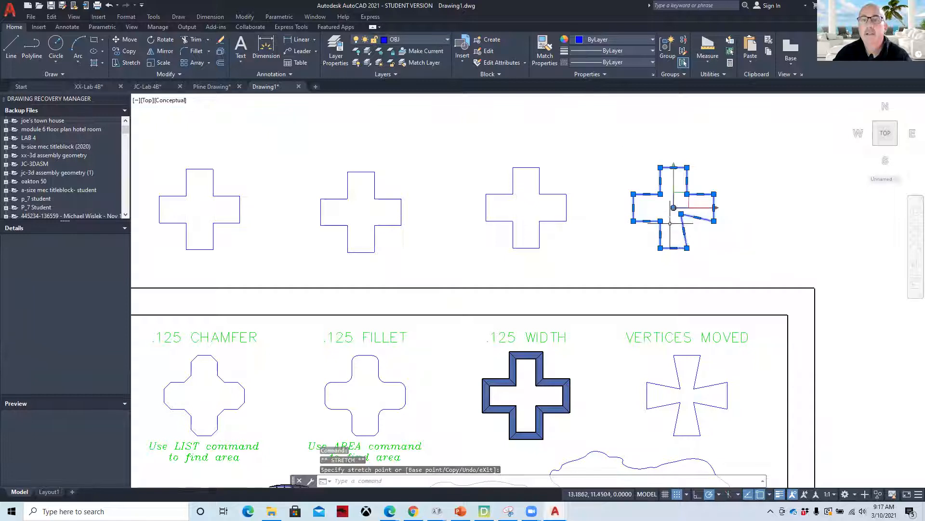
left_click(681, 214)
left_click(660, 220)
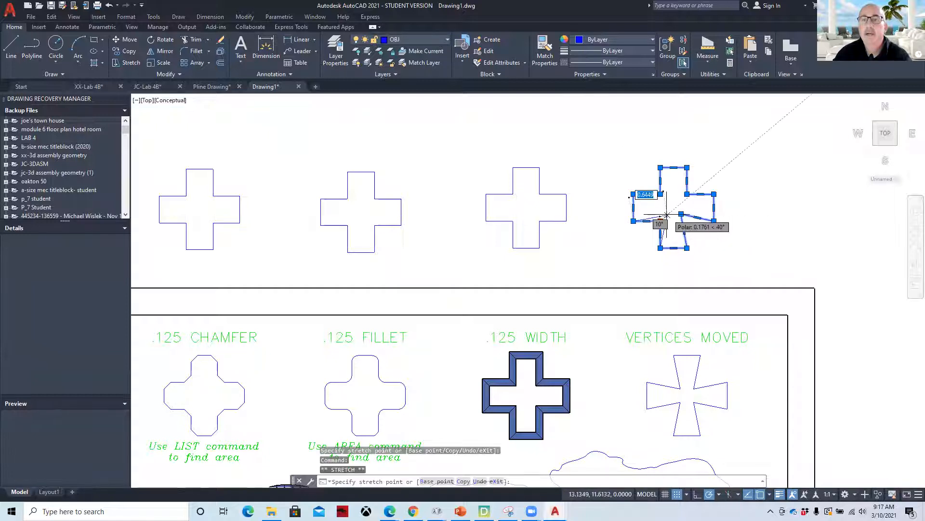
left_click(667, 215)
left_click(660, 194)
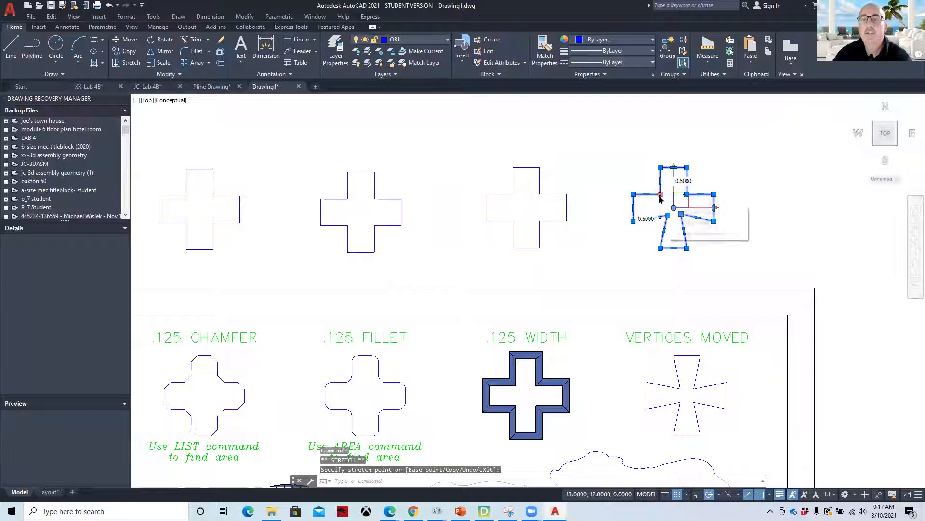
left_click(666, 202)
left_click(686, 193)
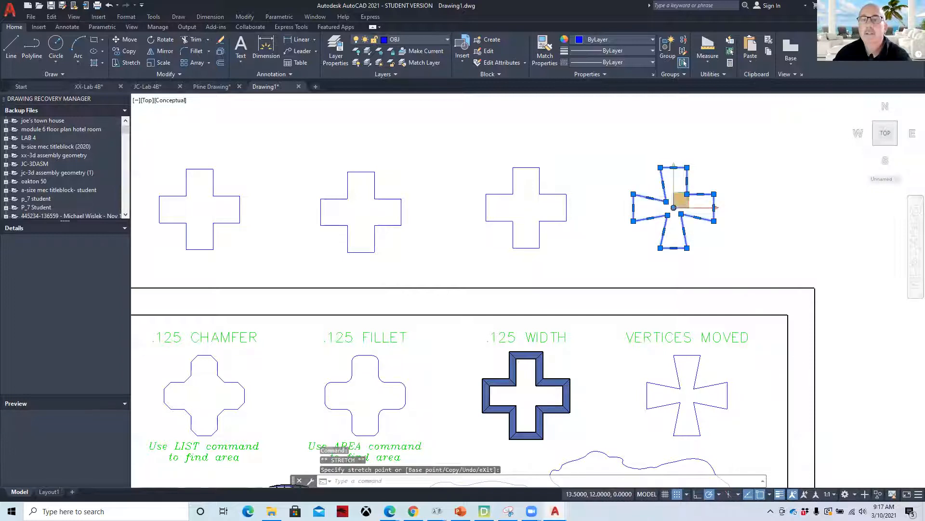
left_click(680, 200)
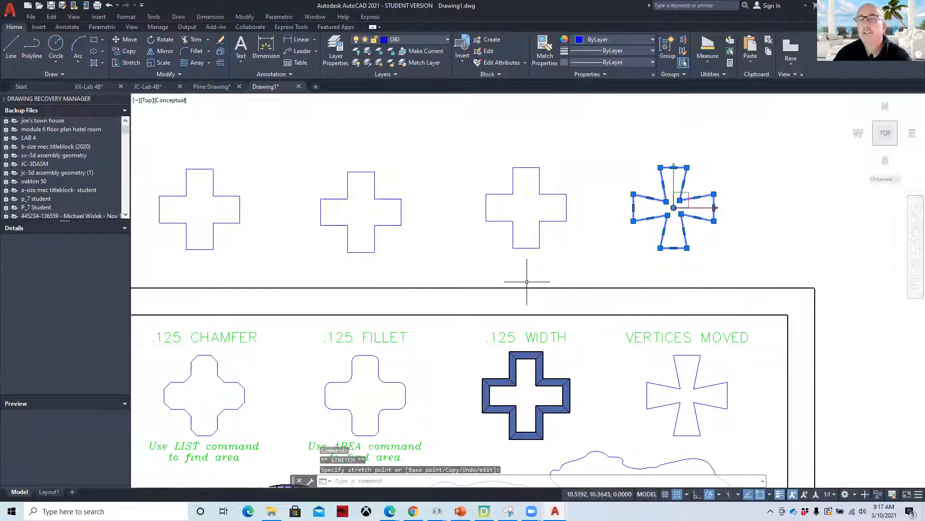
key("Escape")
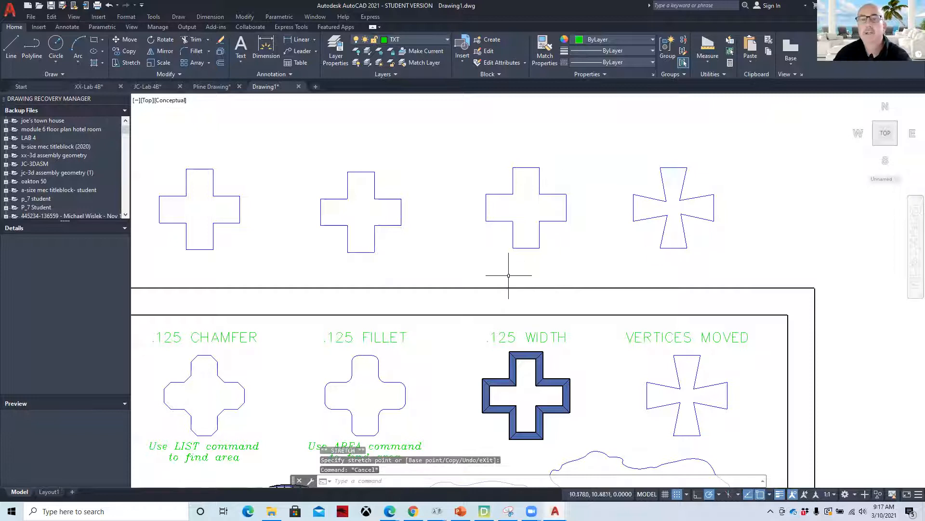
Step: Set the width of all segments to .125 with PEDIT on the cross copy above the .125 WIDTH example
middle_click_drag(523, 234, 606, 238)
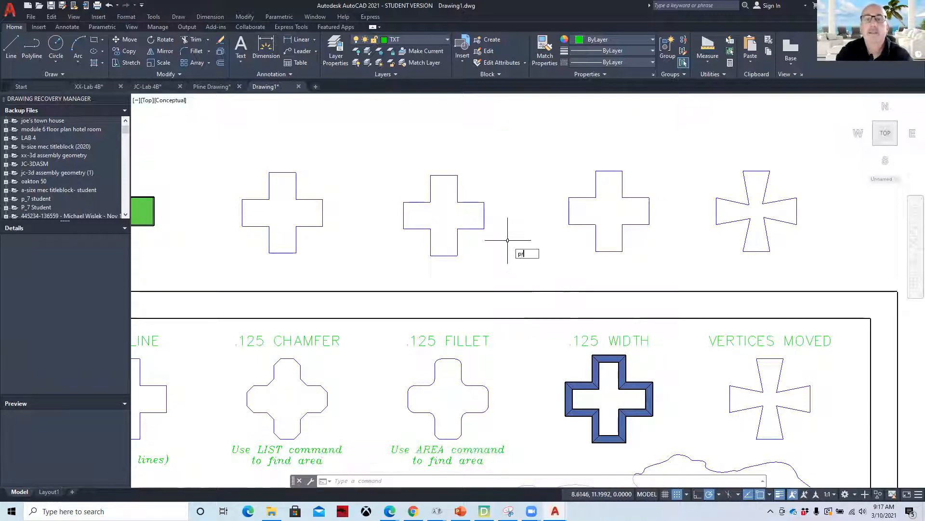
key("BackSpace")
key("BackSpace")
type("pedit")
key("Return")
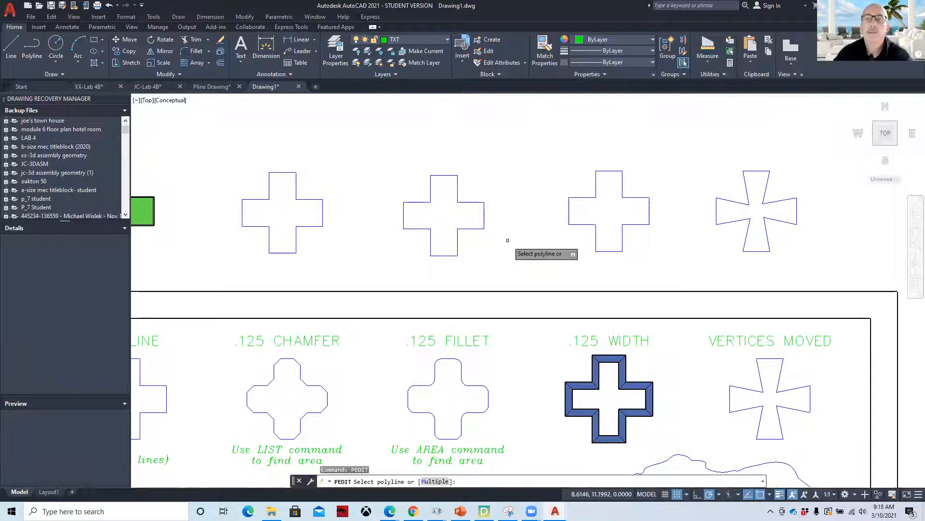
left_click(583, 198)
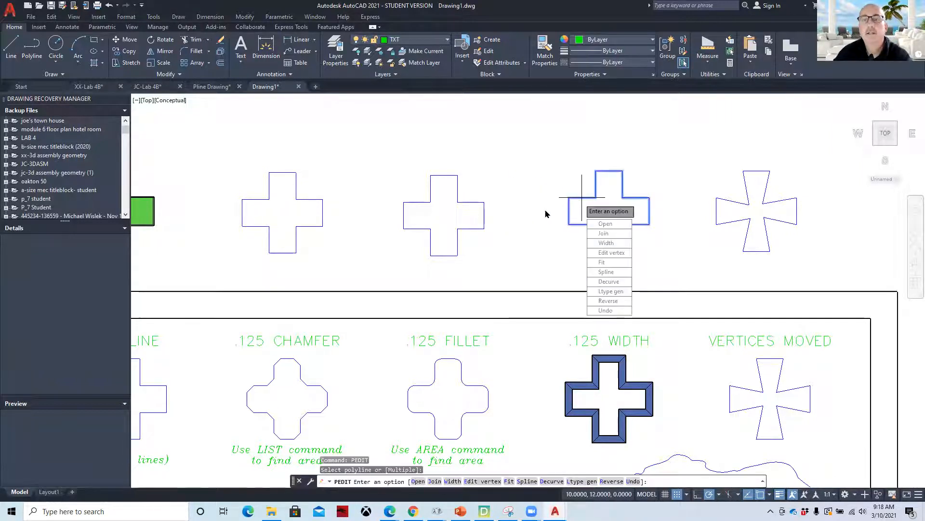
left_click(607, 242)
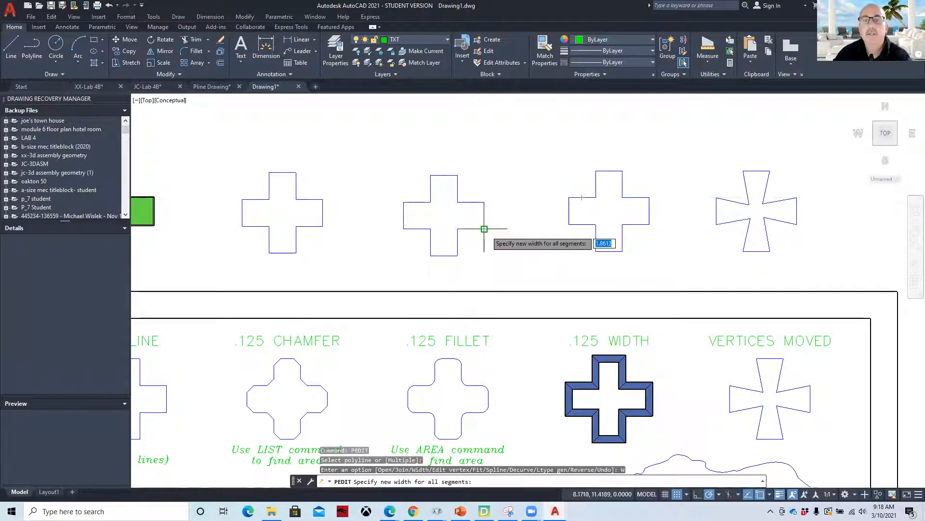
type(".125")
key("Return")
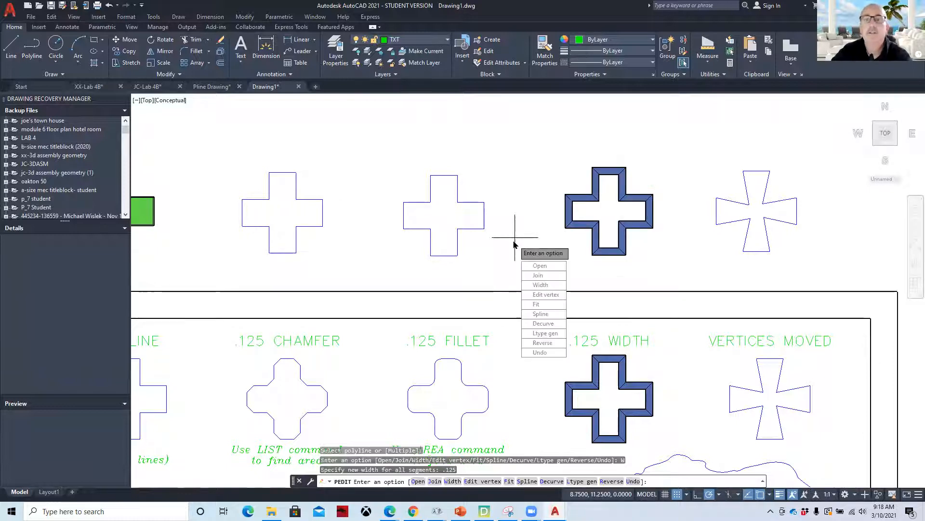
key("Return")
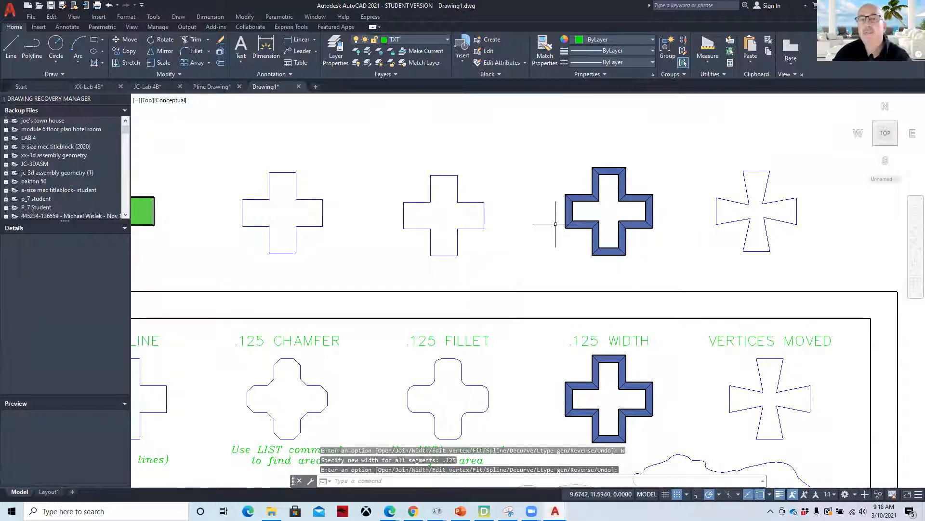
Step: Examine the row of finished crosses, the varying-width spiral and the DesPlaines Campus Lake outline with its SKPOLY sketching note
scroll(581, 270, "down", 2)
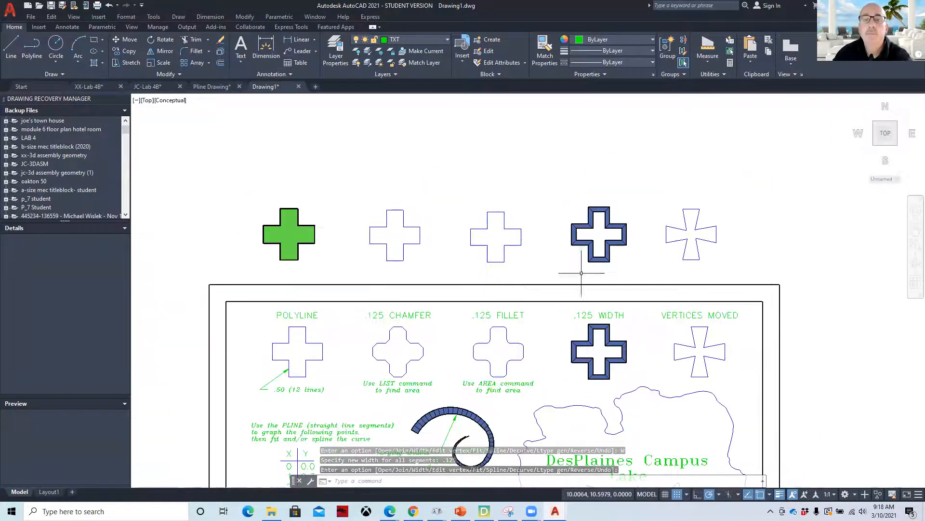
scroll(520, 305, "up", 1)
middle_click_drag(519, 305, 500, 260)
key("Escape")
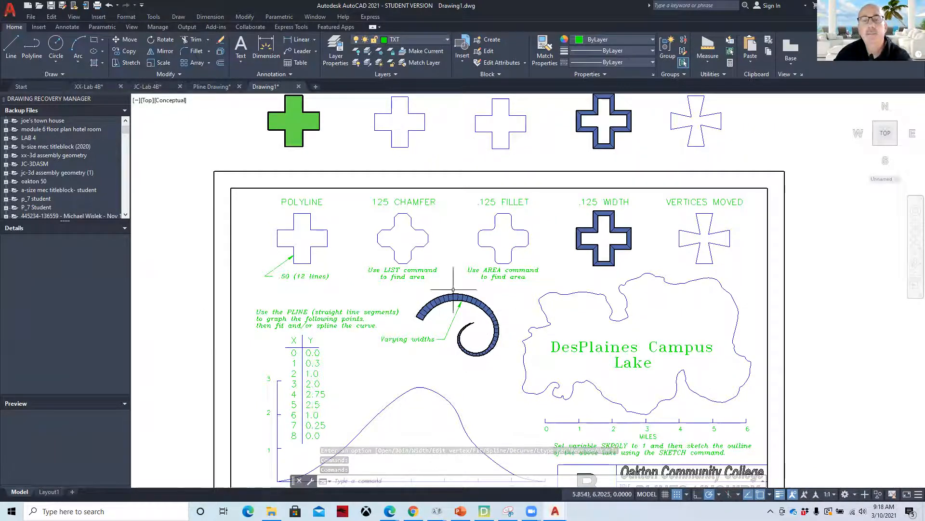
scroll(491, 346, "up", 4)
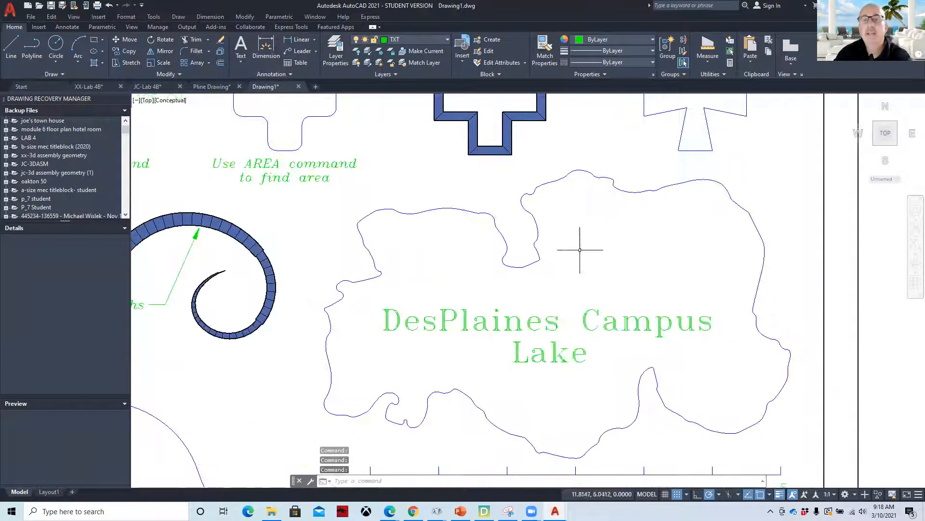
middle_click_drag(617, 332, 620, 277)
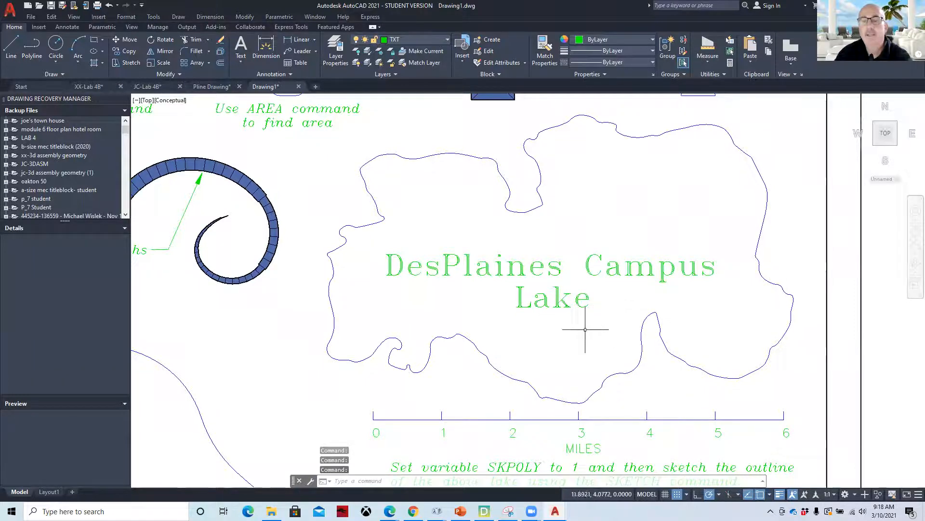
scroll(507, 333, "down", 2)
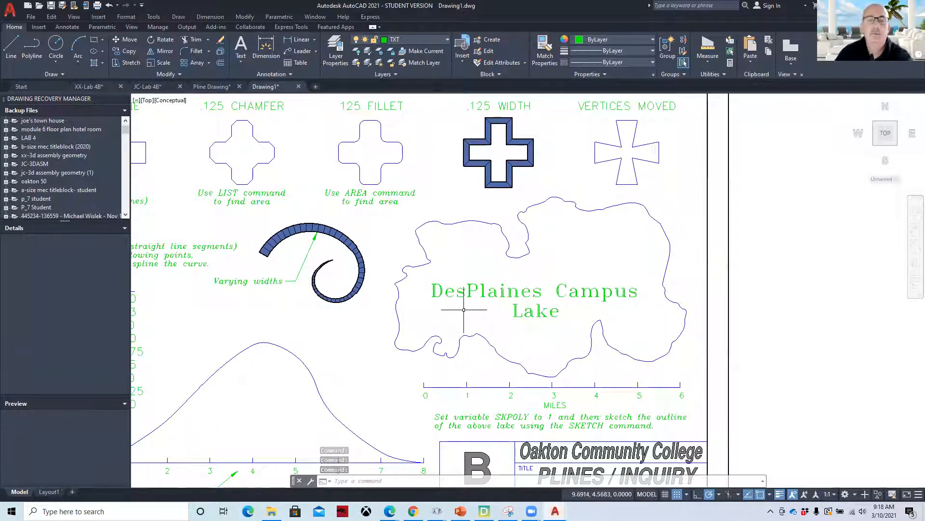
type("sketch")
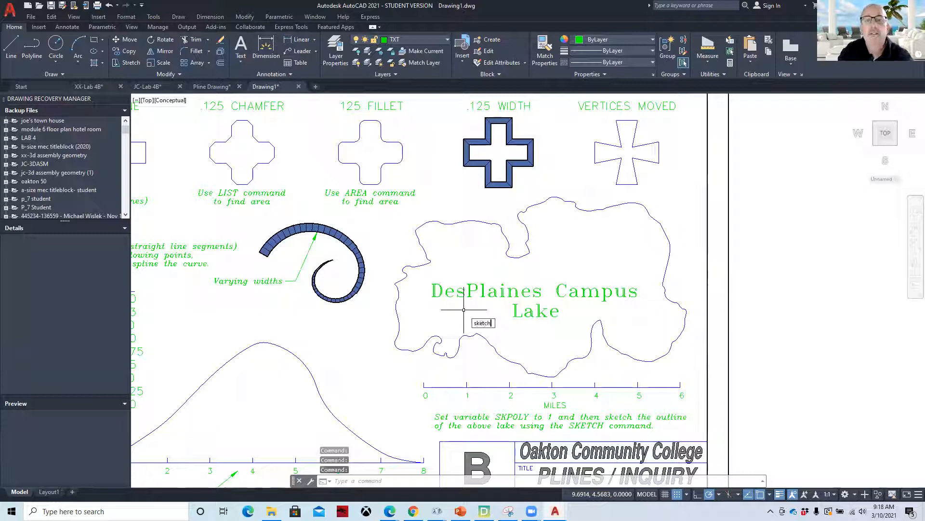
key("Return")
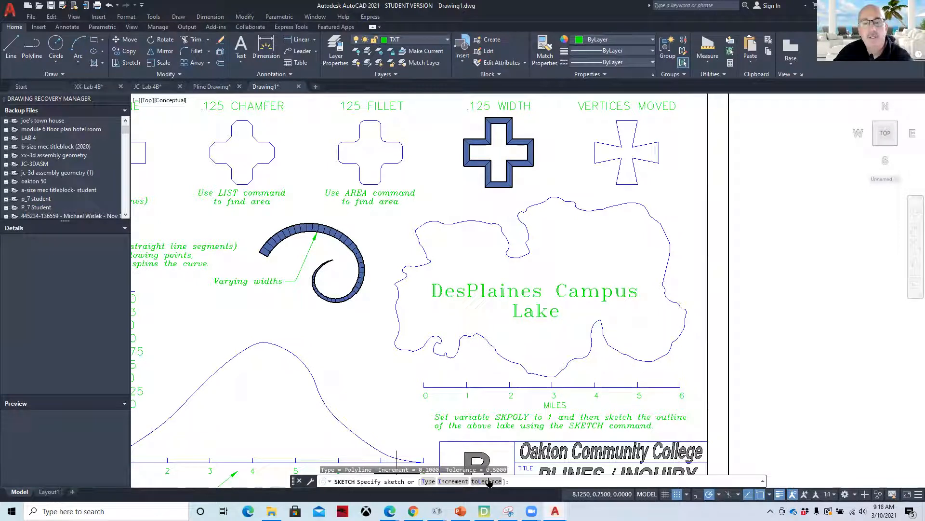
left_click(445, 232)
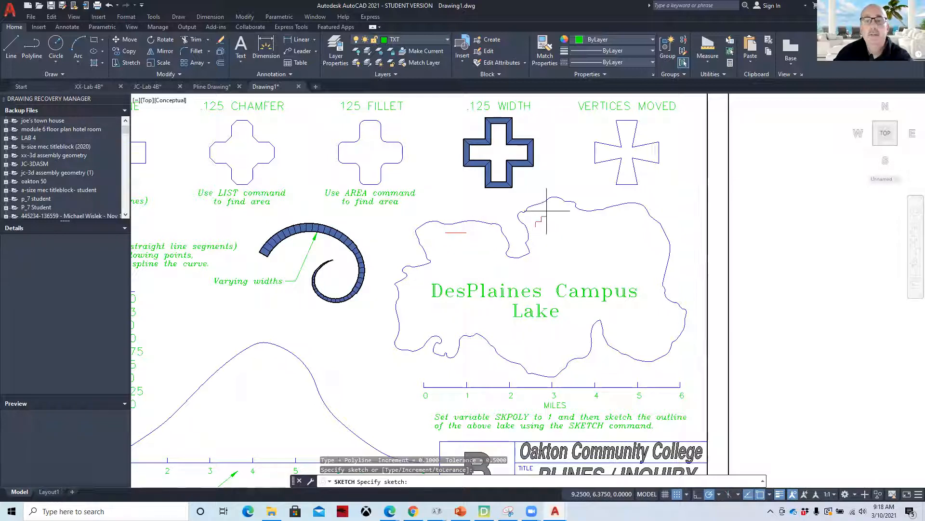
left_click_drag(594, 221, 643, 226)
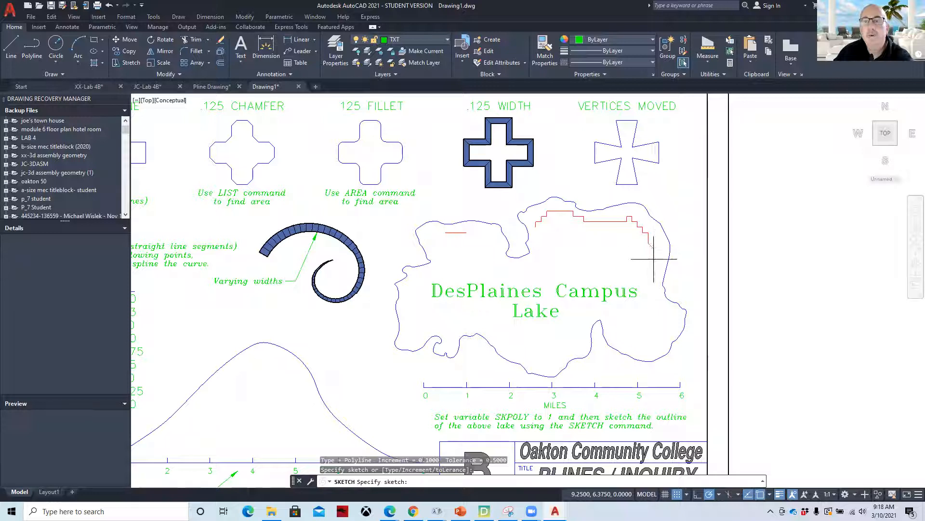
left_click_drag(669, 318, 669, 329)
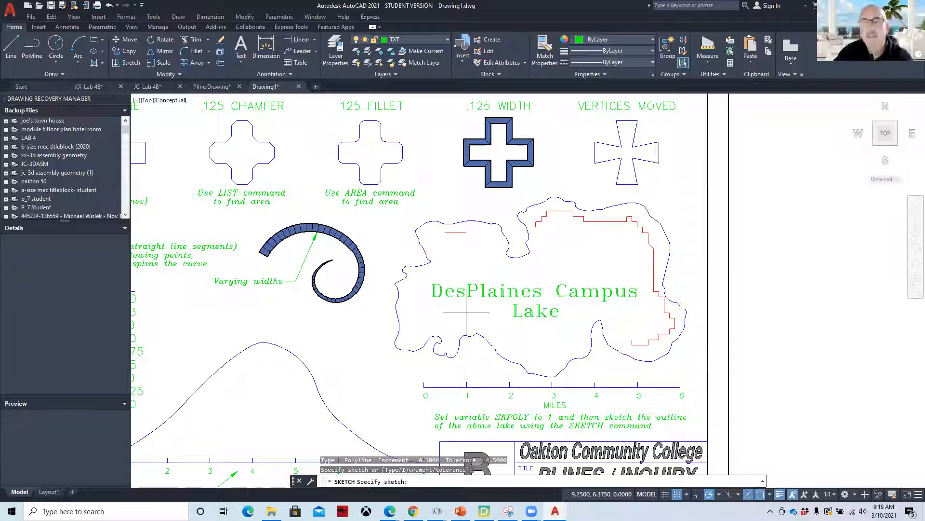
key("Escape")
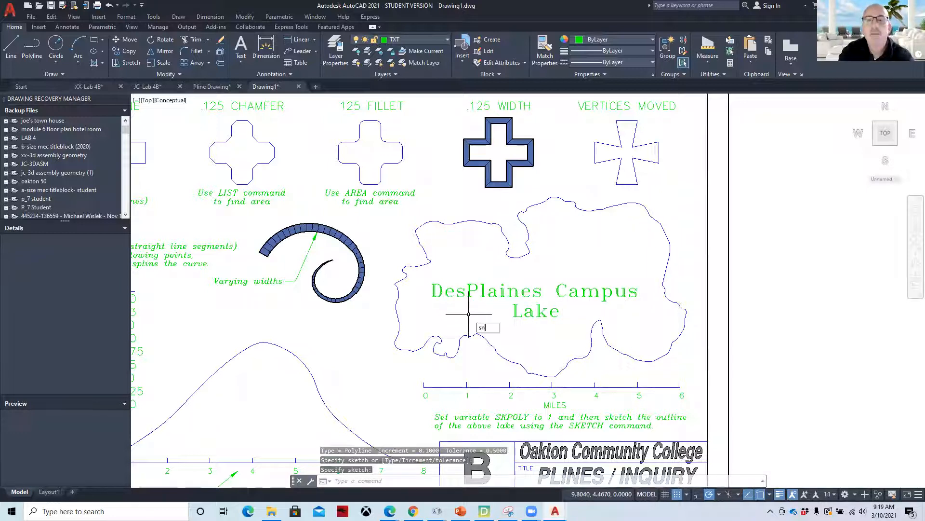
Step: Turn snap off with the SNAP command so freehand sketching is not tied to the snap spacing
key("Return")
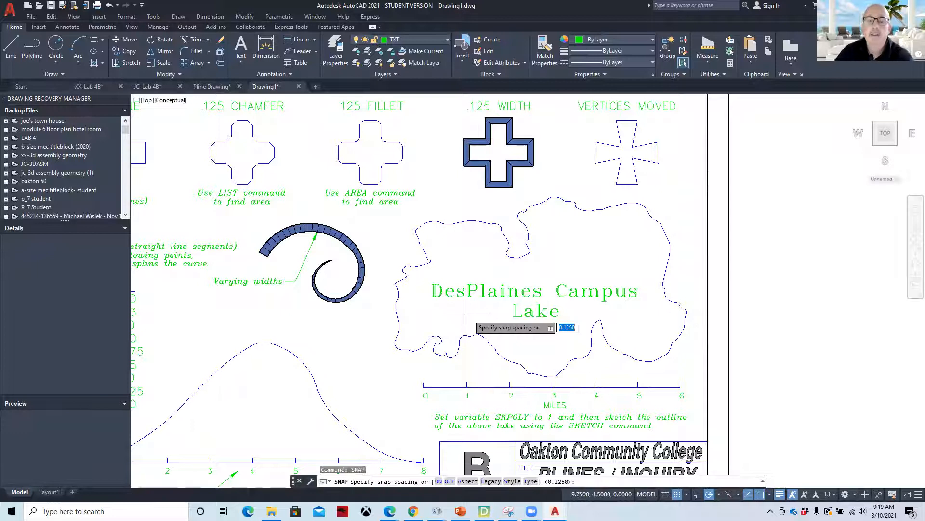
key("Down")
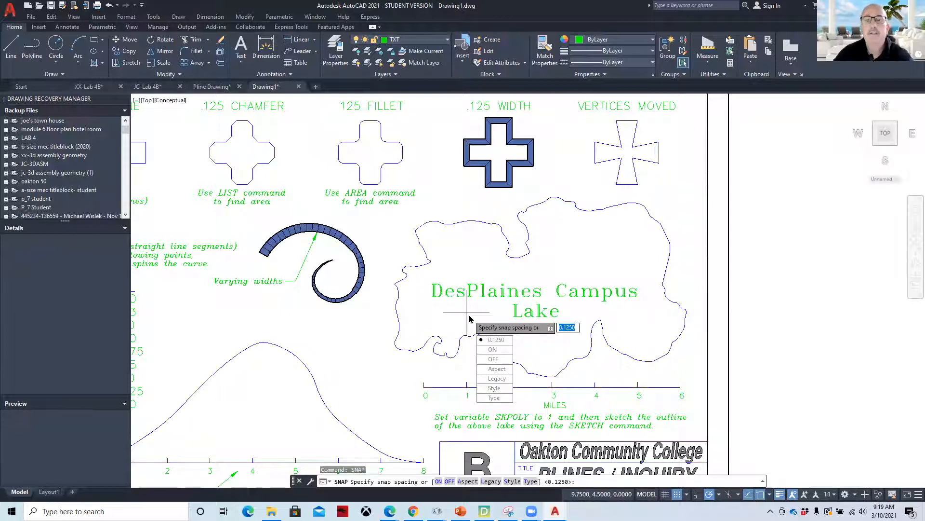
left_click(493, 358)
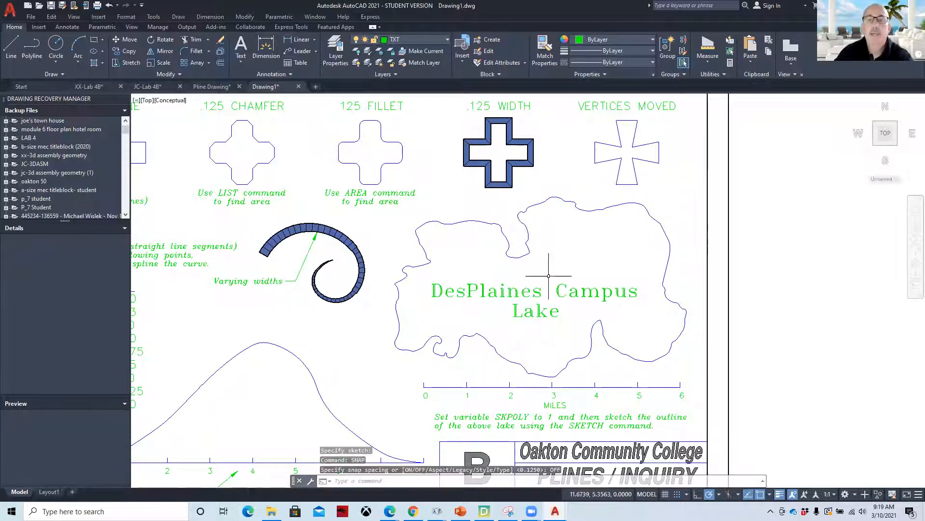
Step: Sketch a freehand polyline loop with SKETCH just inside the DesPlaines Campus Lake outline, going all the way around to its start
type("ske")
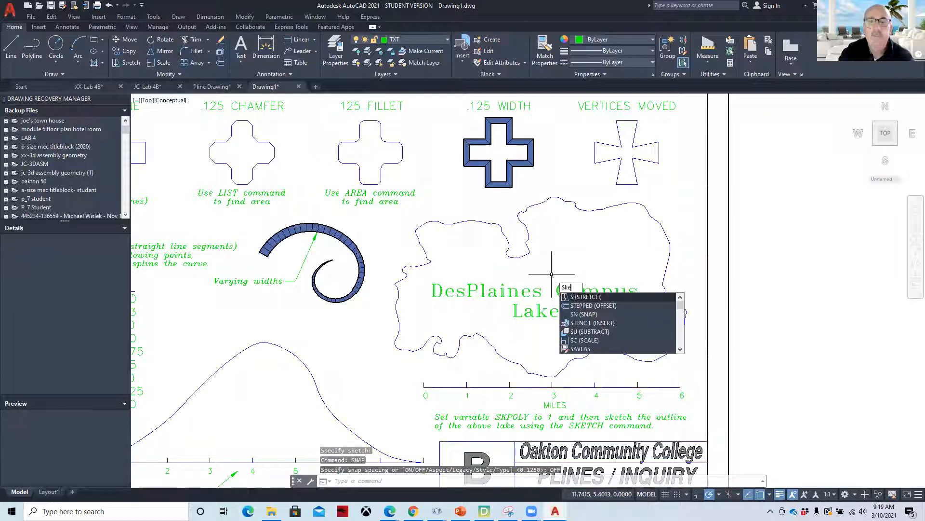
type("tch")
key("Return")
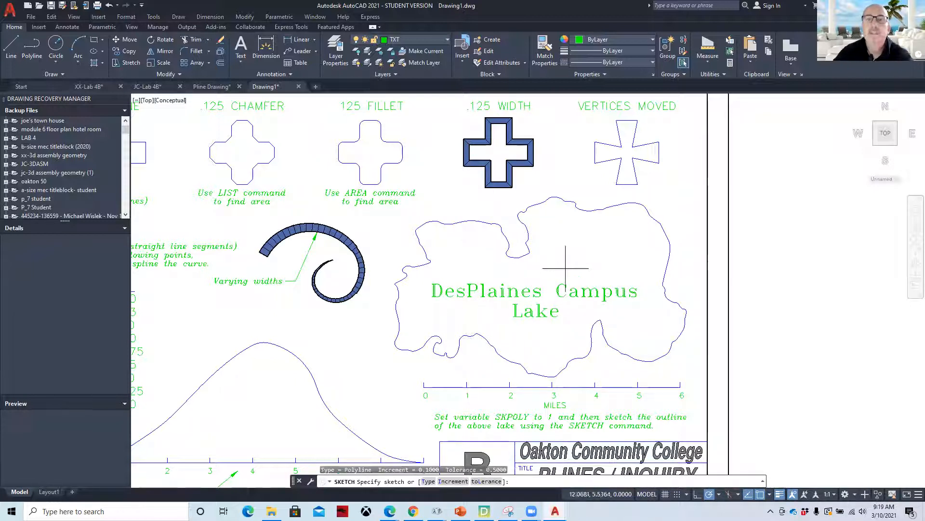
left_click(511, 267)
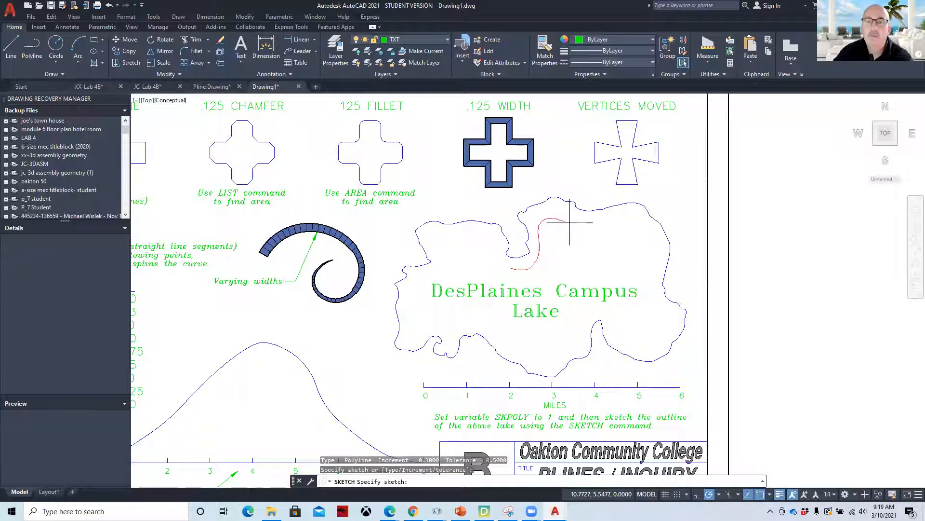
mouse_move(630, 223)
left_mouse_down()
mouse_move(658, 256)
mouse_move(650, 292)
mouse_move(672, 333)
mouse_move(630, 341)
mouse_move(595, 314)
mouse_move(557, 349)
mouse_move(527, 358)
mouse_move(493, 337)
left_mouse_up()
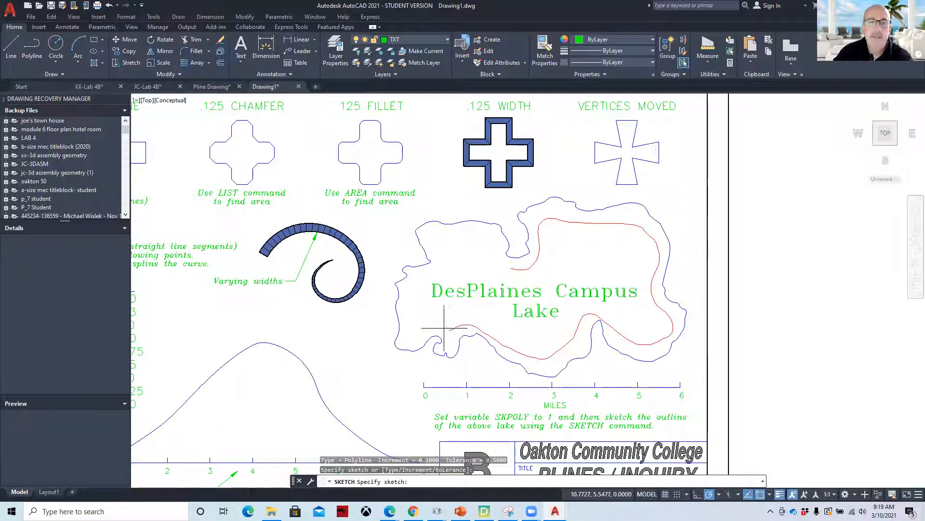
mouse_move(409, 288)
left_mouse_down()
mouse_move(421, 269)
mouse_move(442, 266)
left_mouse_up()
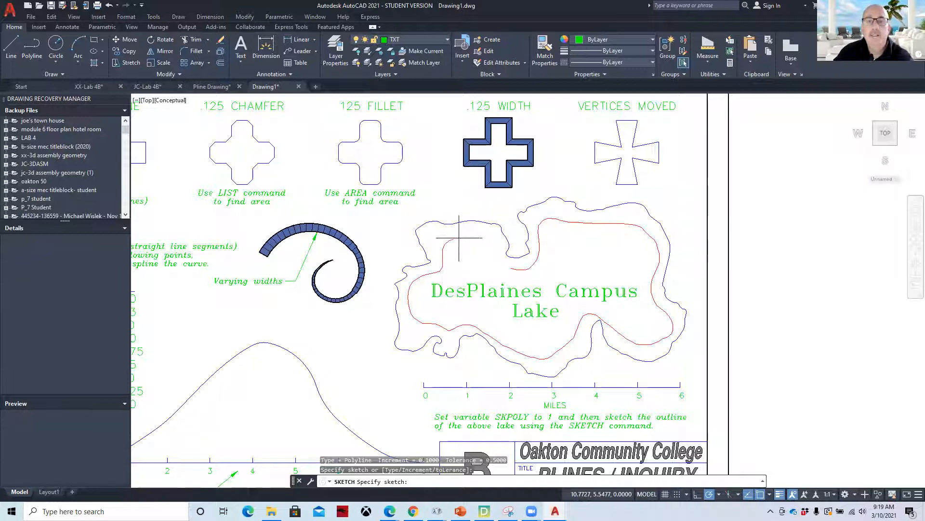
left_click_drag(480, 240, 512, 270)
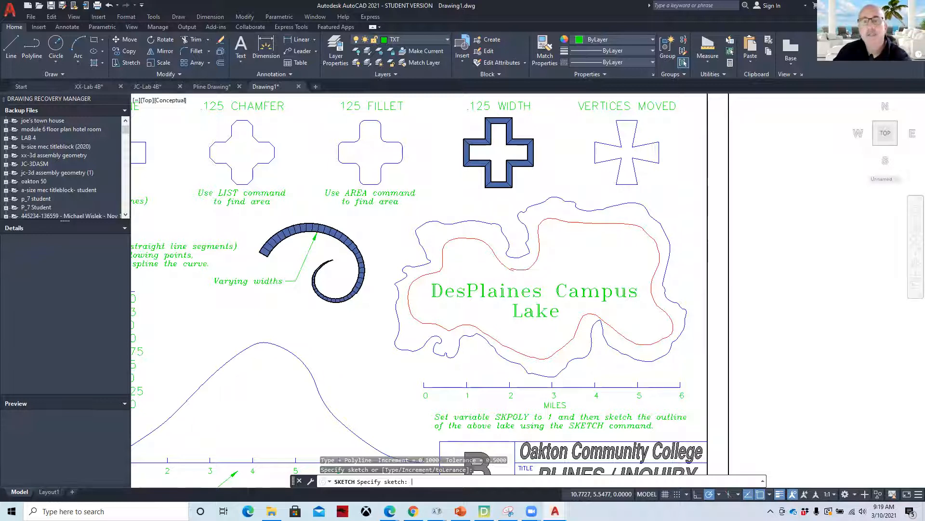
key("Return")
Step: Stretch the sketched outline's end vertex onto its start point and move the two neighbouring vertices to remove the overlap
scroll(514, 282, "up", 5)
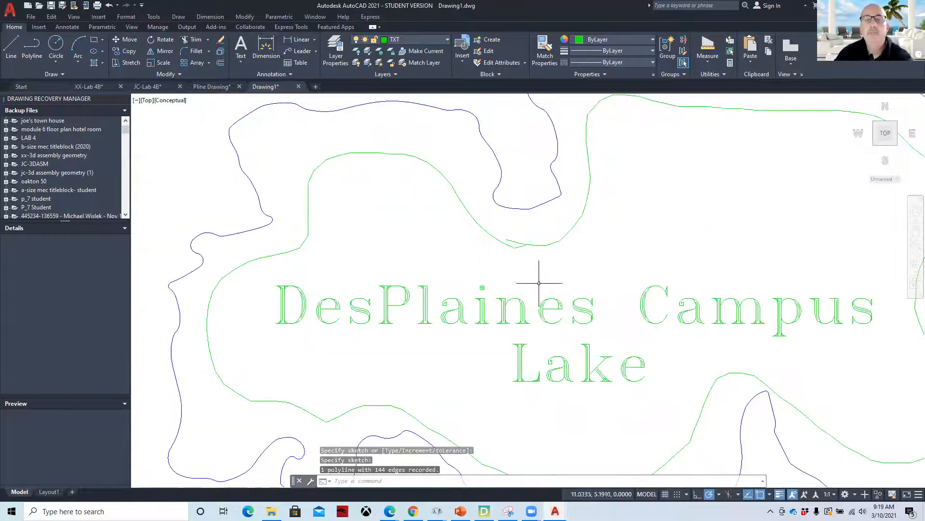
key("Return")
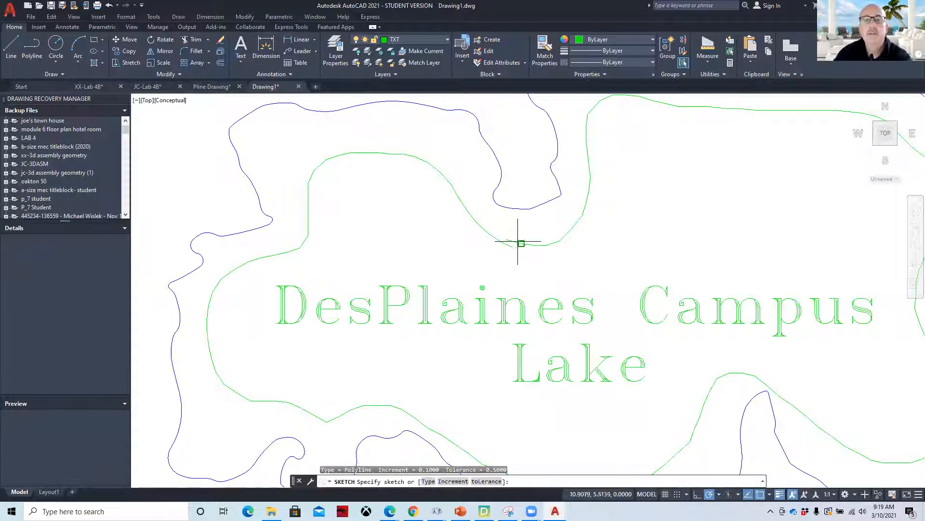
key("Escape")
key("Escape")
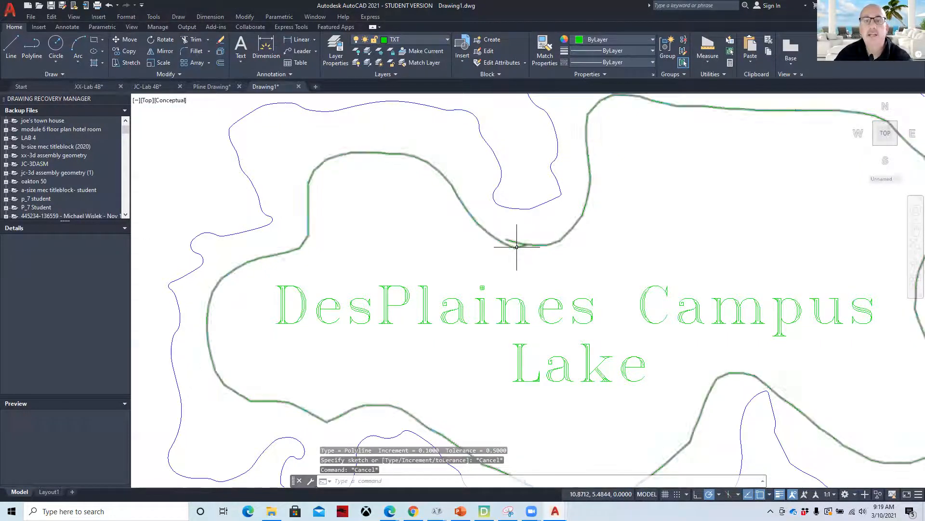
left_click(514, 243)
scroll(501, 268, "up", 4)
middle_click_drag(510, 241, 481, 331)
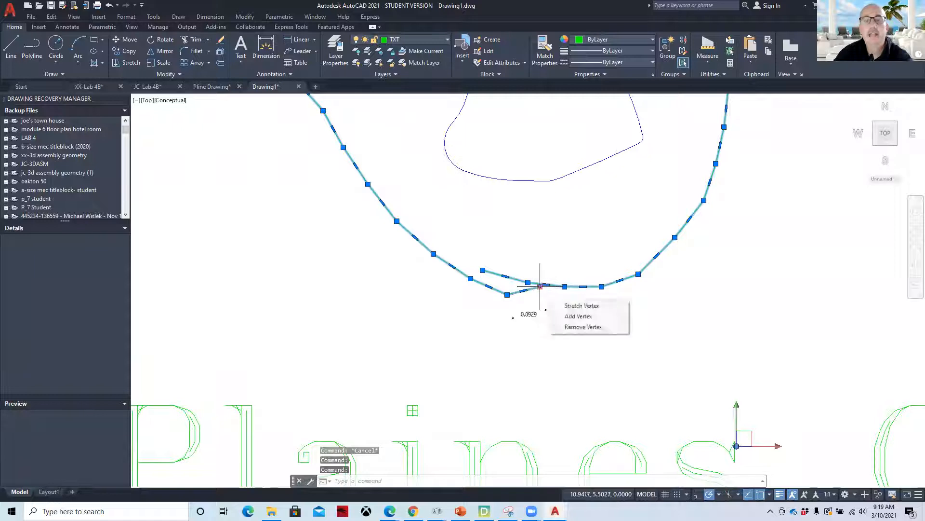
left_click(539, 286)
left_click(483, 270)
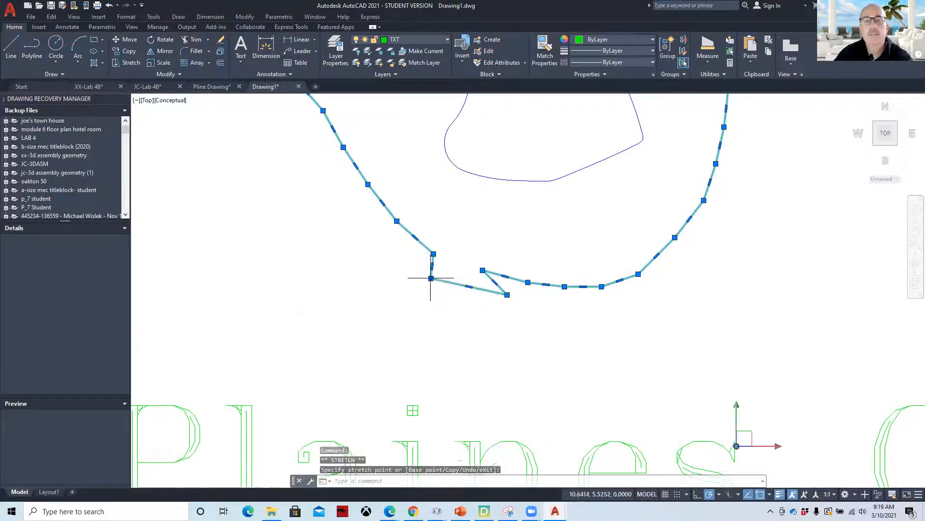
left_click(479, 290)
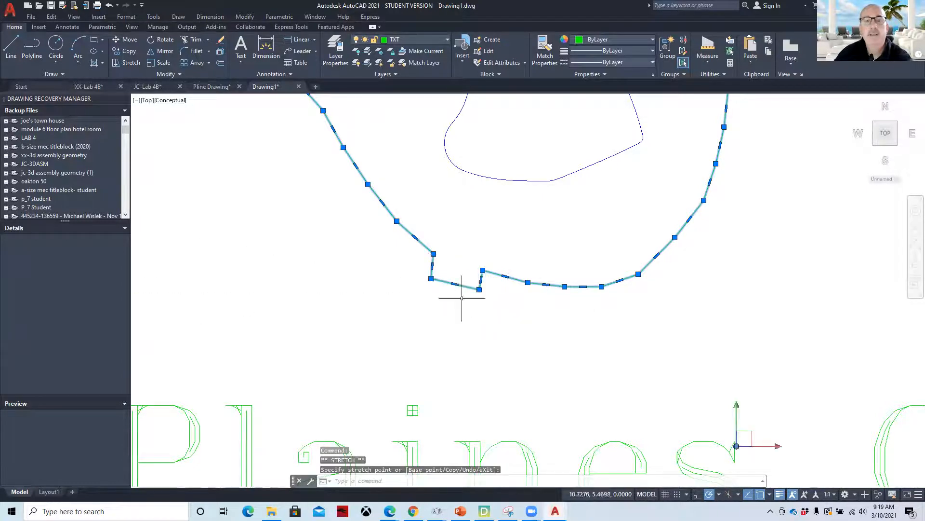
key("Escape")
scroll(486, 365, "down", 7)
left_click(483, 372)
middle_click_drag(486, 371, 497, 295)
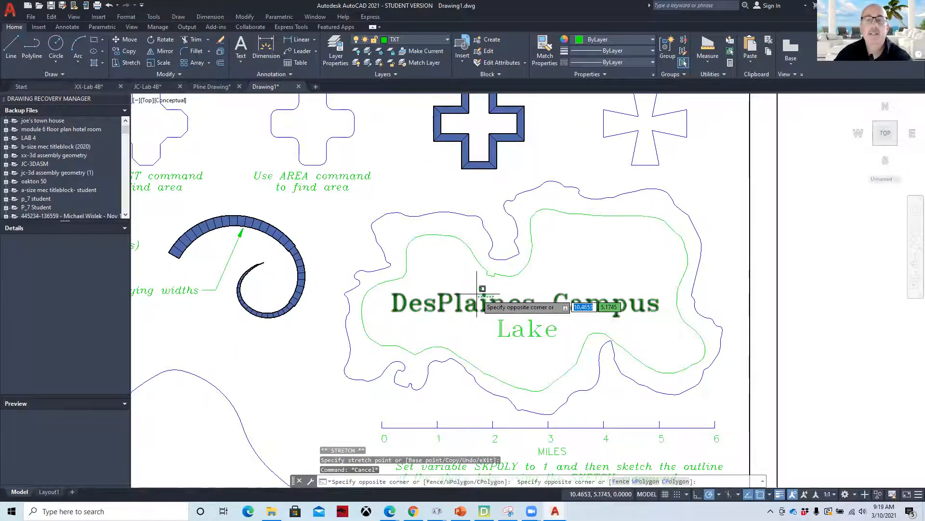
key("Escape")
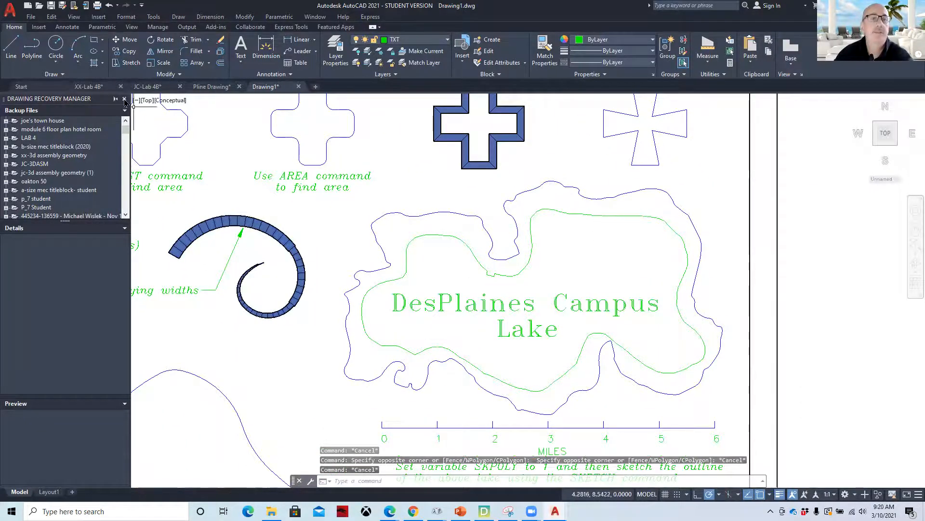
Step: Switch to the SE Isometric view and extrude the sketched lake outline upward into a low solid
left_click(149, 103)
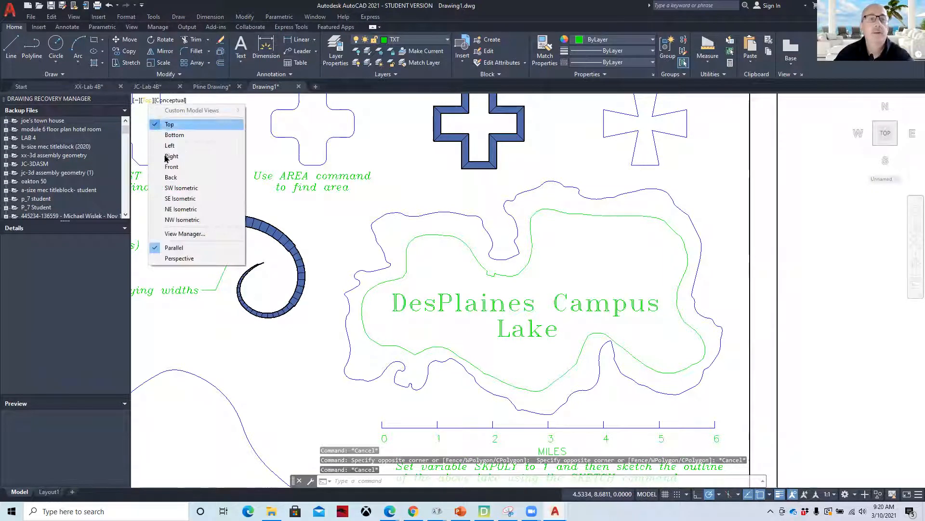
left_click(193, 208)
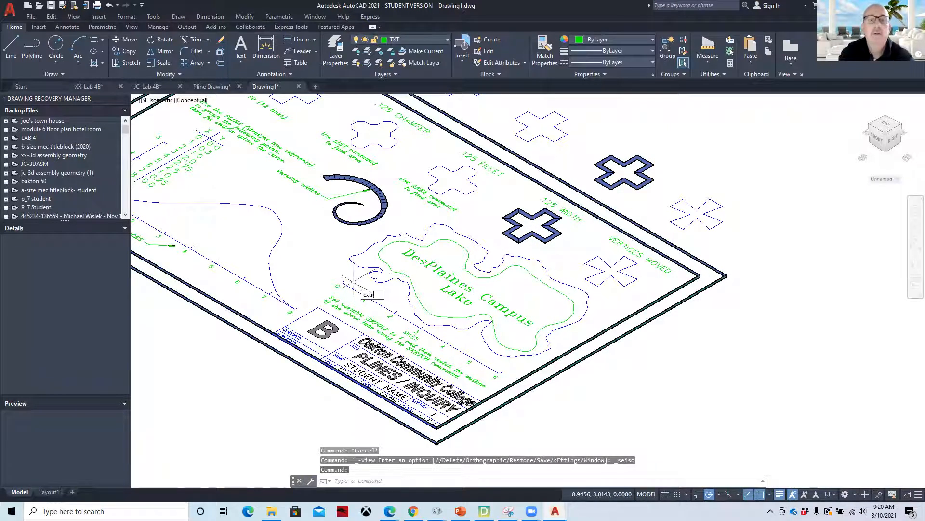
key("Return")
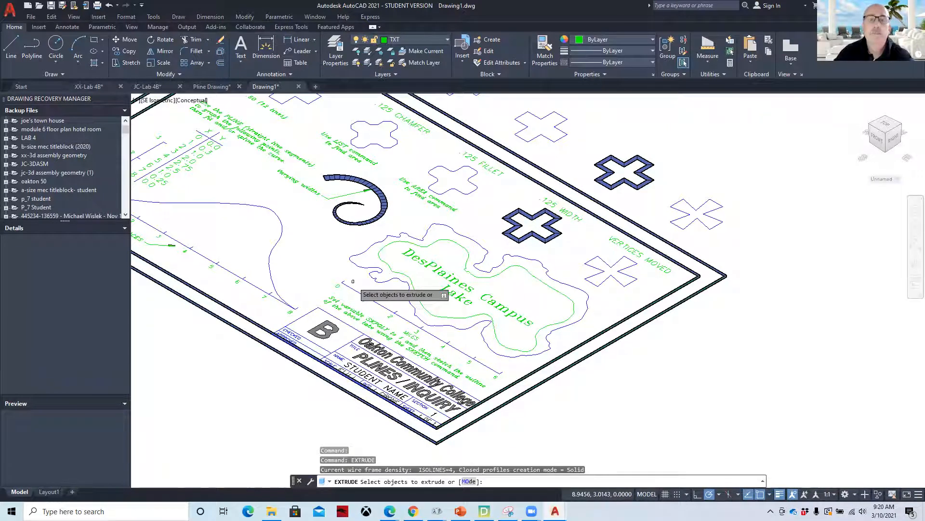
left_click(408, 241)
key("Return")
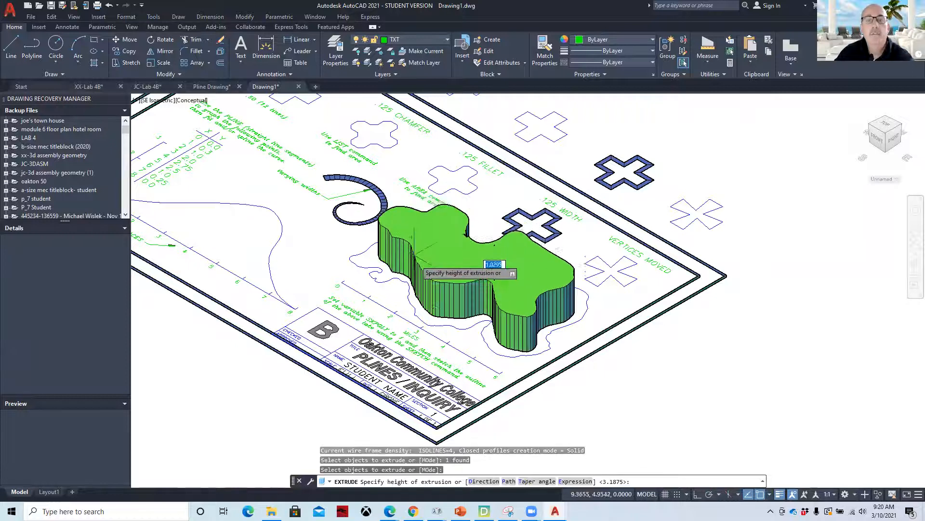
left_click(434, 267)
scroll(329, 296, "up", 1)
mouse_move(329, 296)
middle_mouse_down()
mouse_move(376, 297)
mouse_move(453, 325)
mouse_move(414, 324)
middle_mouse_up()
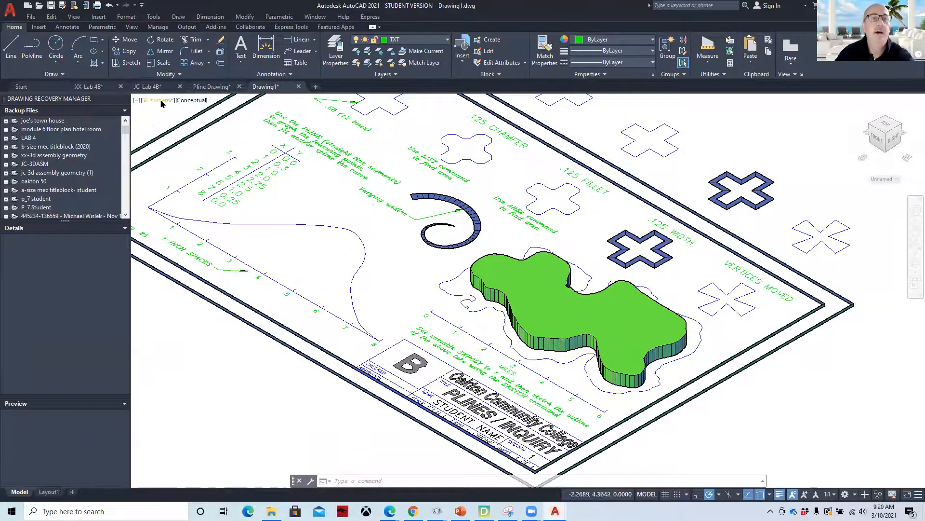
Step: Return to the Top view and show the whole PLINES / INQUIRY sheet
left_click(161, 101)
left_click(184, 126)
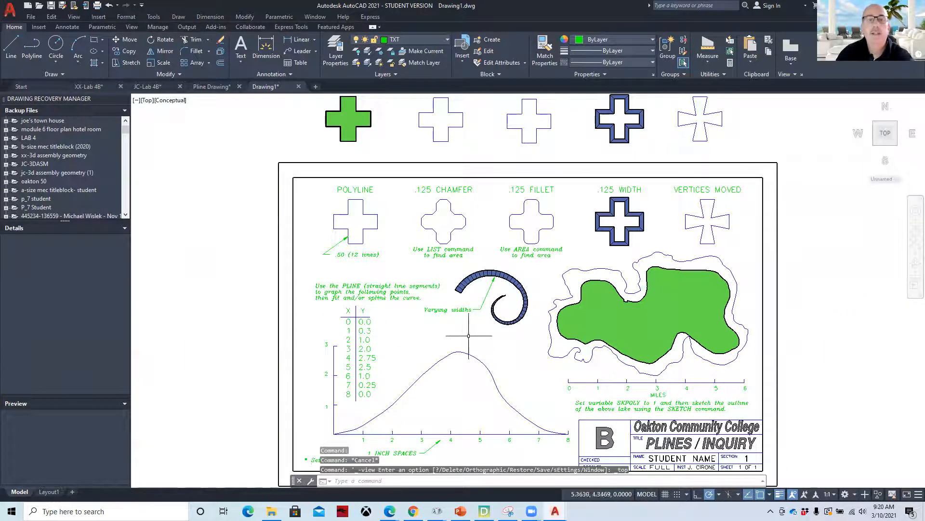
middle_click_drag(468, 338, 412, 297)
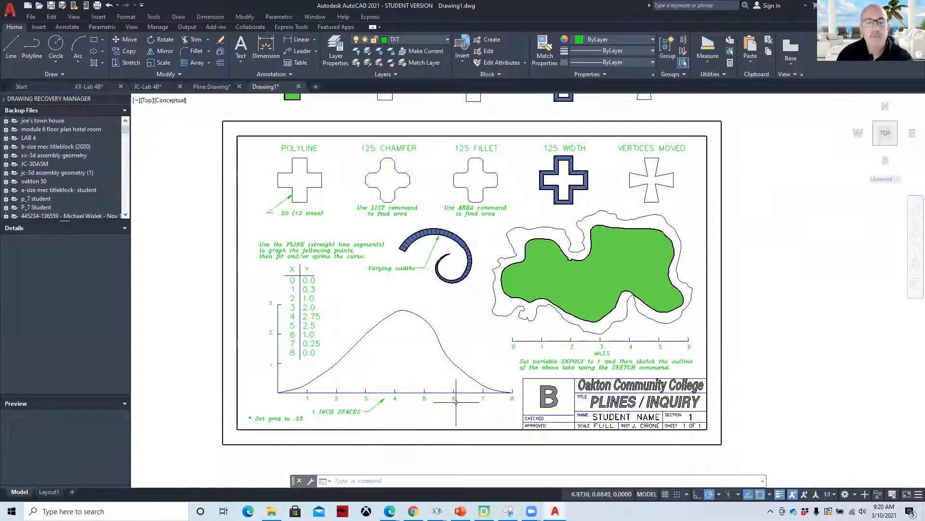
Step: Switch to the course page in Chrome and open the Mod #4 osnap.dwt attachment as a new AutoCAD drawing, staying in model space
left_click(413, 511)
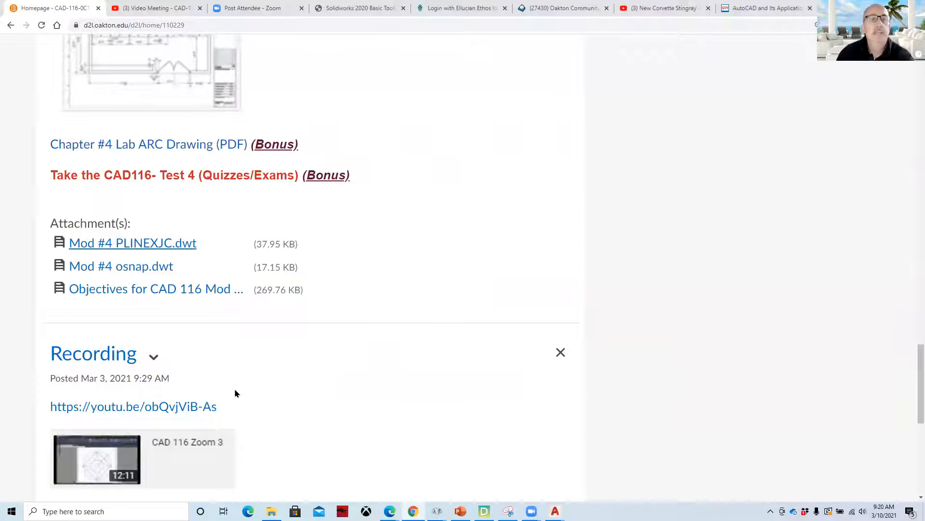
left_click(145, 272)
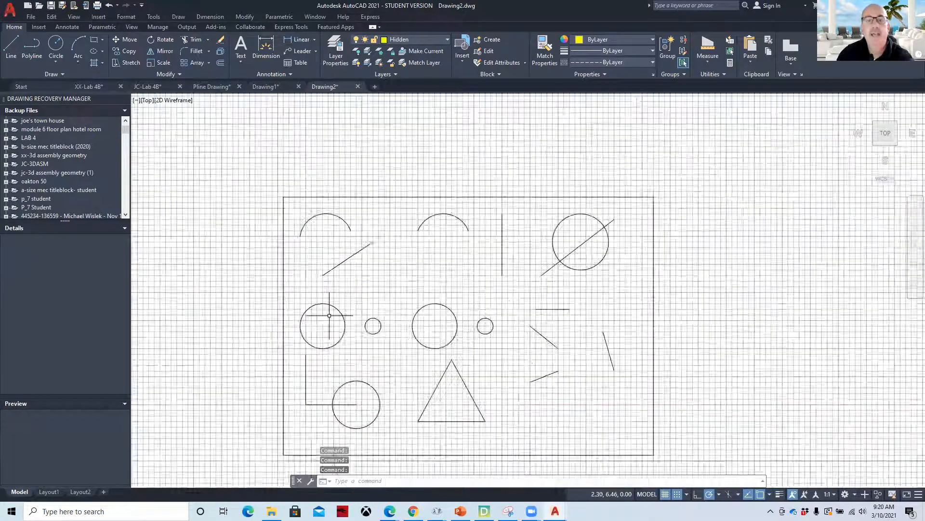
scroll(329, 315, "up", 1)
scroll(340, 305, "down", 1)
middle_click_drag(356, 303, 368, 273)
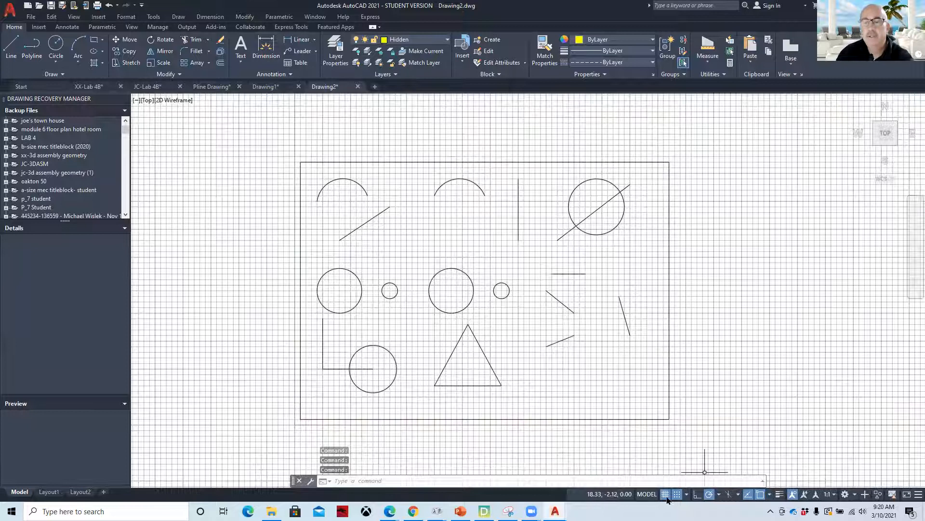
left_click(648, 494)
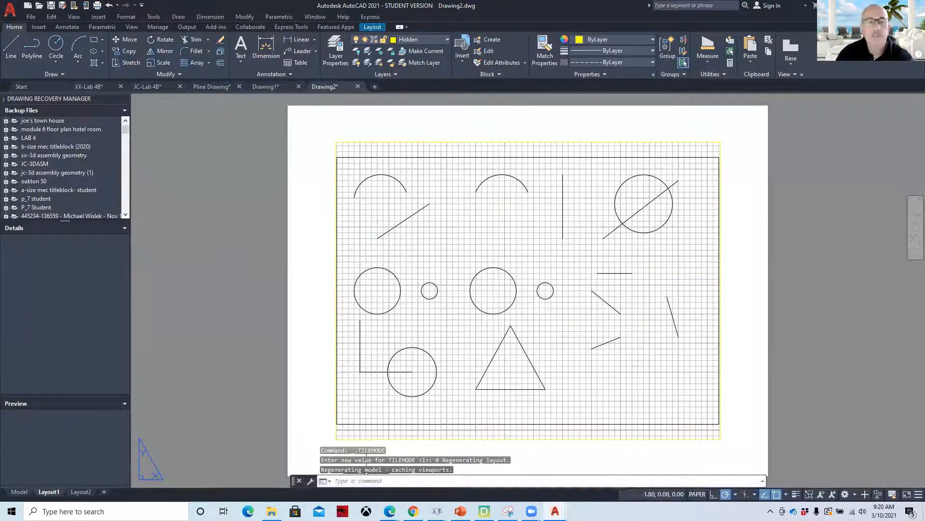
left_click(19, 491)
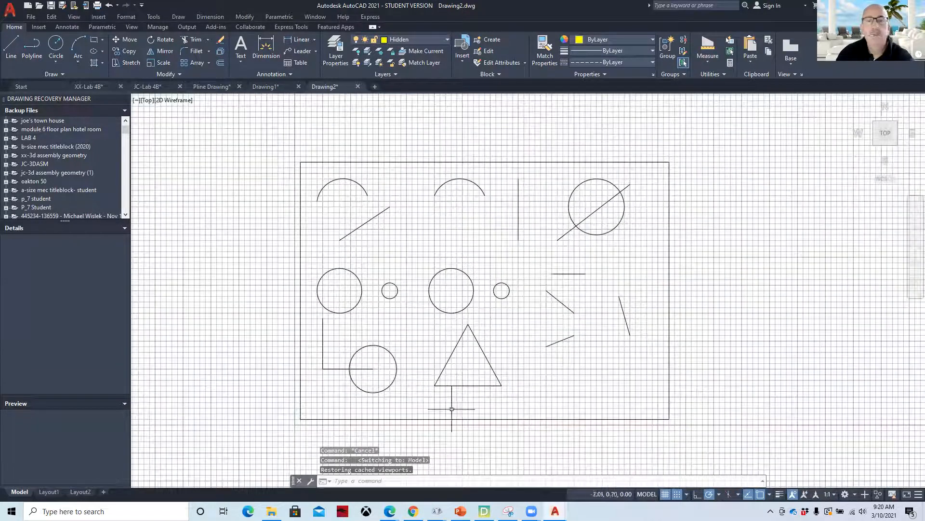
Step: Turn off the drawing grid and review the running object snap modes in the drafting settings, accepting them
left_click(665, 494)
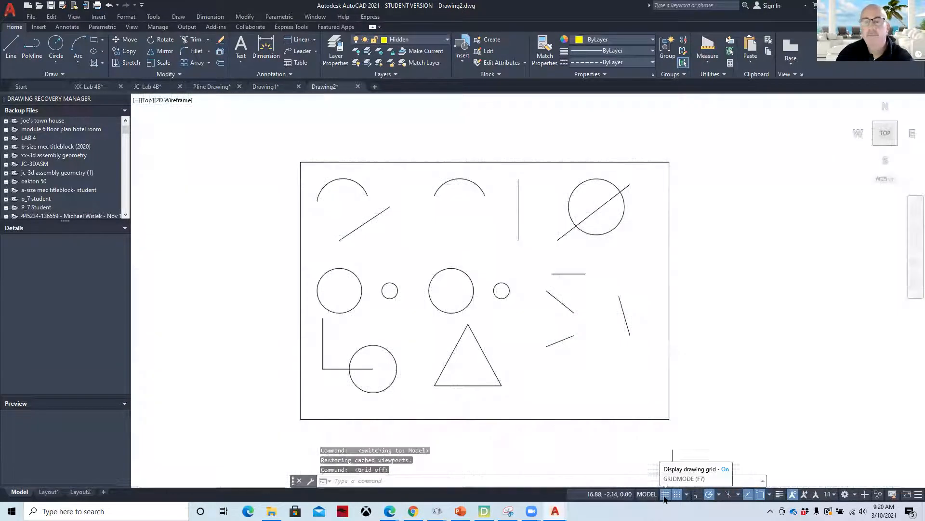
left_click(770, 495)
left_click(771, 482)
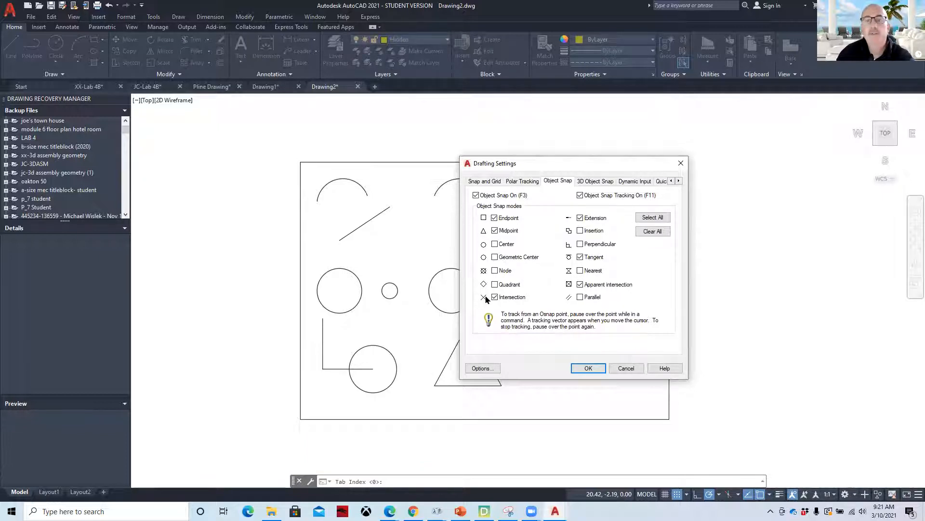
left_click(588, 369)
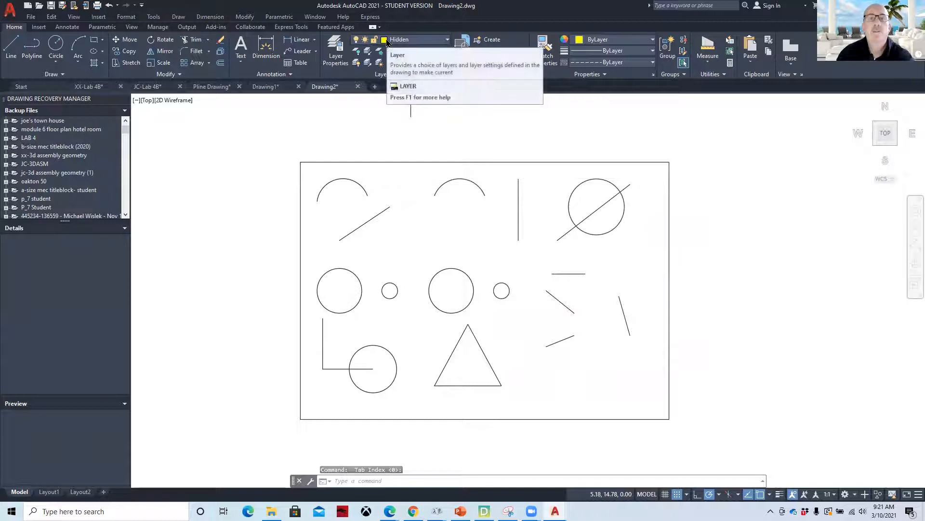
Step: Change the Hidden layer's color to index color 152
left_click(386, 40)
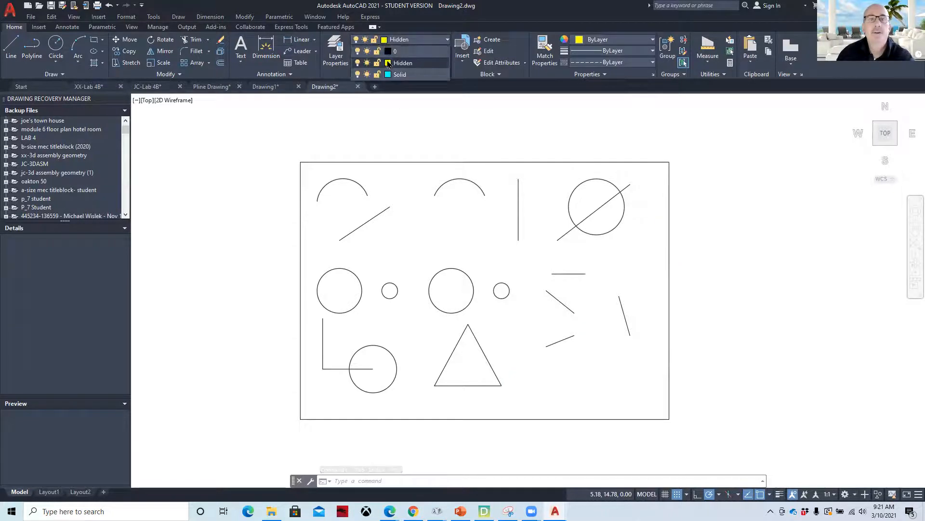
left_click(389, 63)
left_click(479, 217)
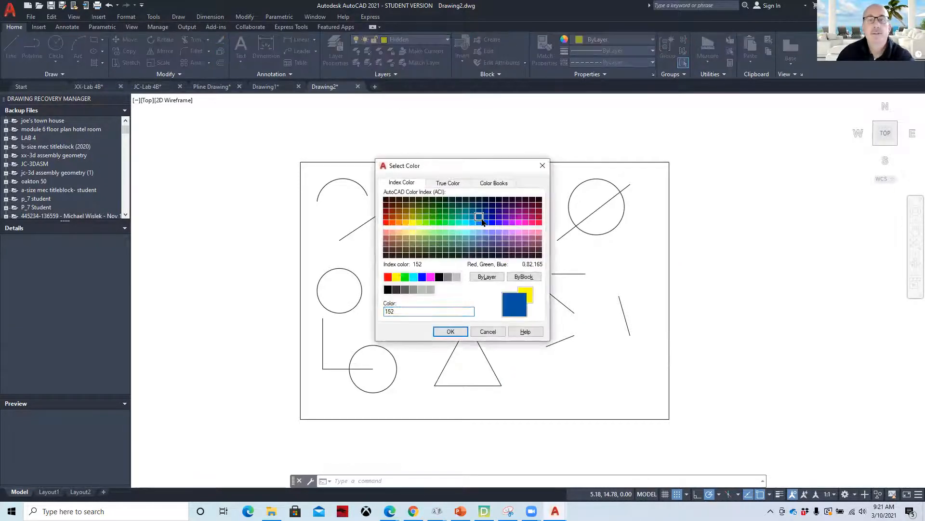
left_click(449, 334)
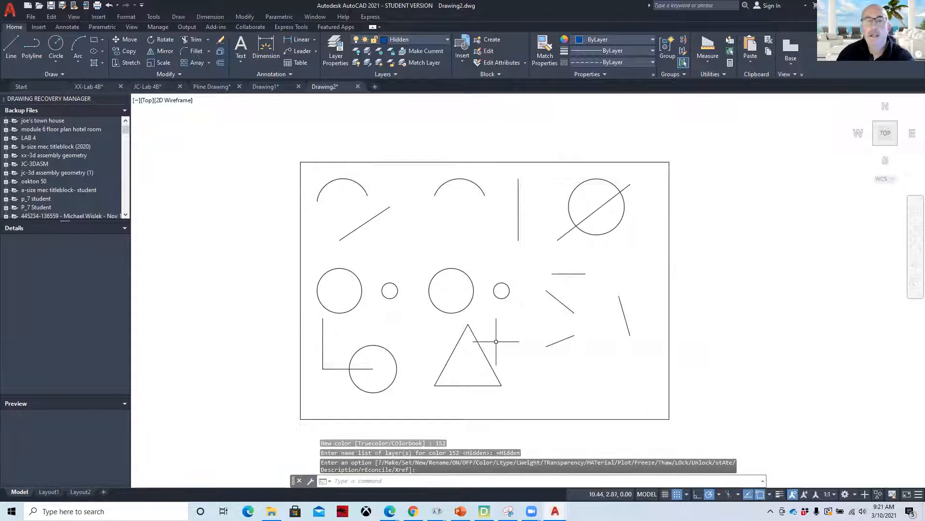
Step: Enable Center as a running object snap and check the active snap modes
left_click(12, 46)
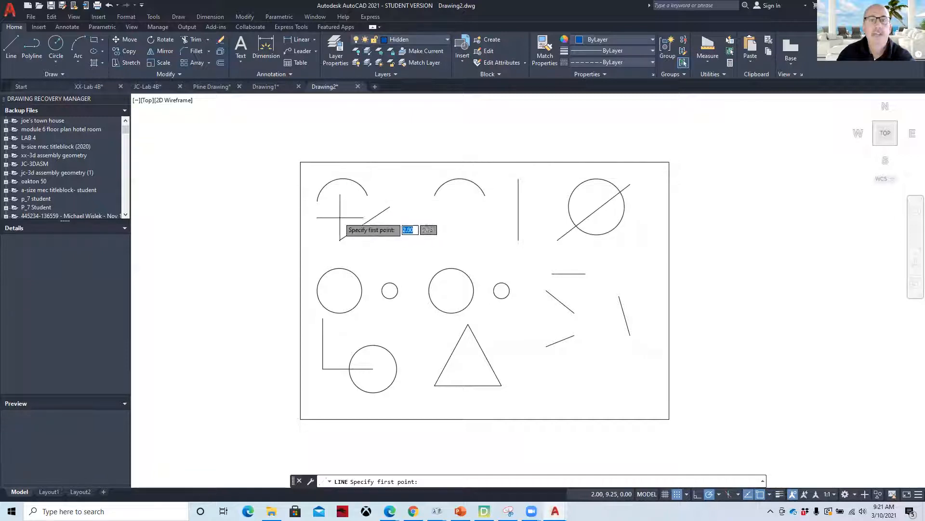
left_click(770, 496)
left_click(789, 339)
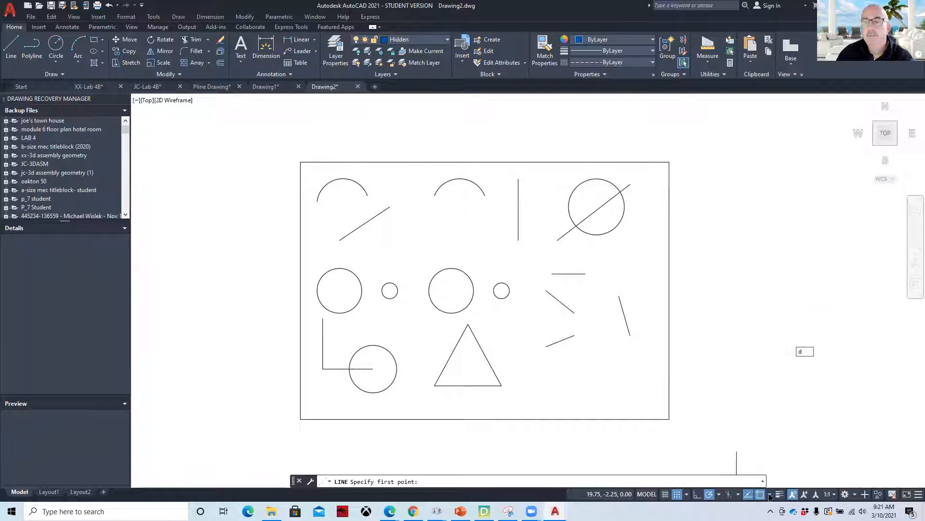
key("Escape")
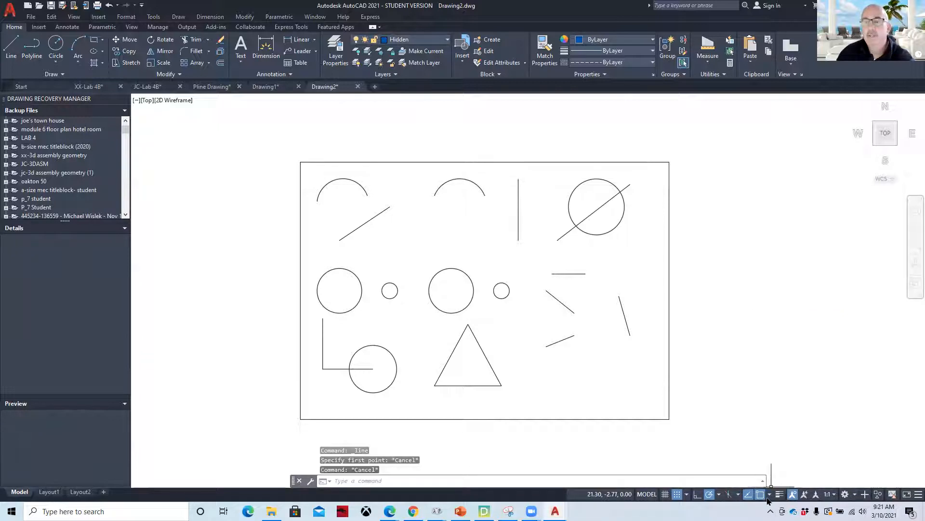
left_click(770, 495)
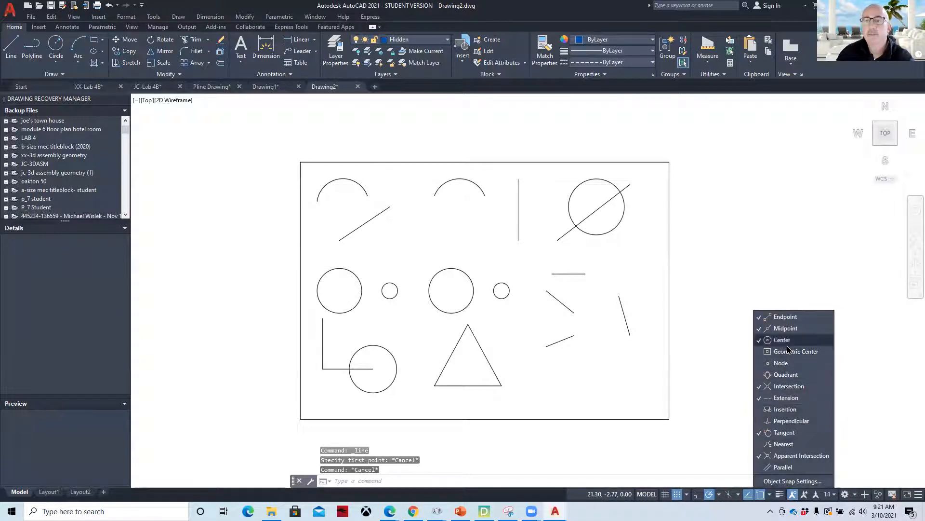
Step: Draw a line from the first arc's center to the midpoint of the slanted line below it, using a Midpoint snap override
left_click(15, 47)
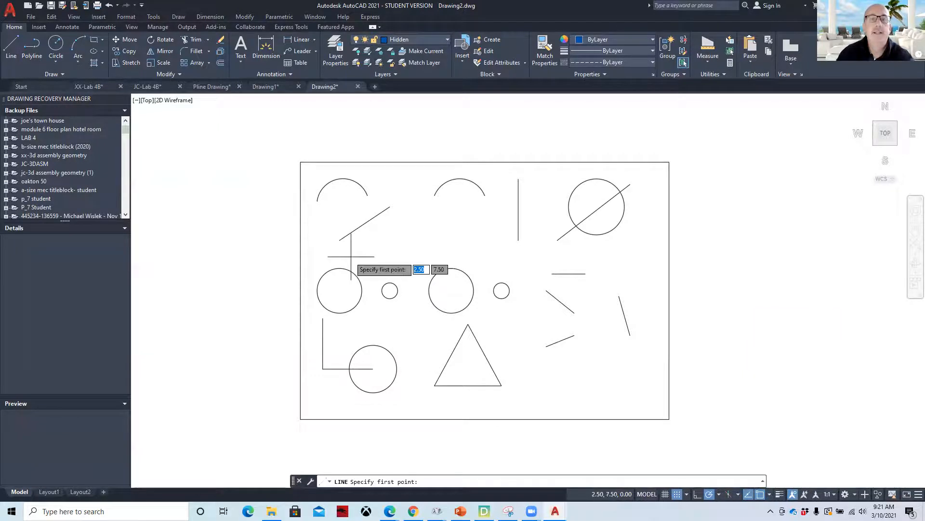
left_click(344, 205)
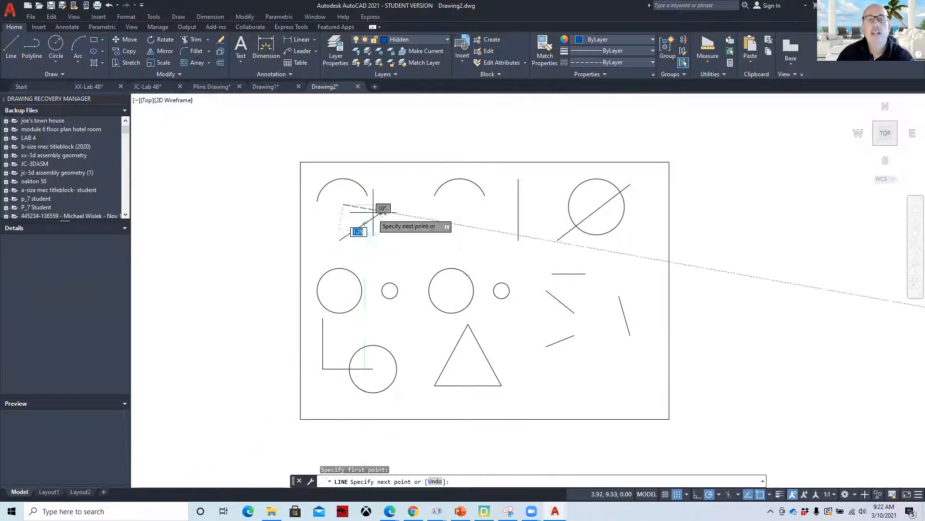
right_click(356, 218, "shift")
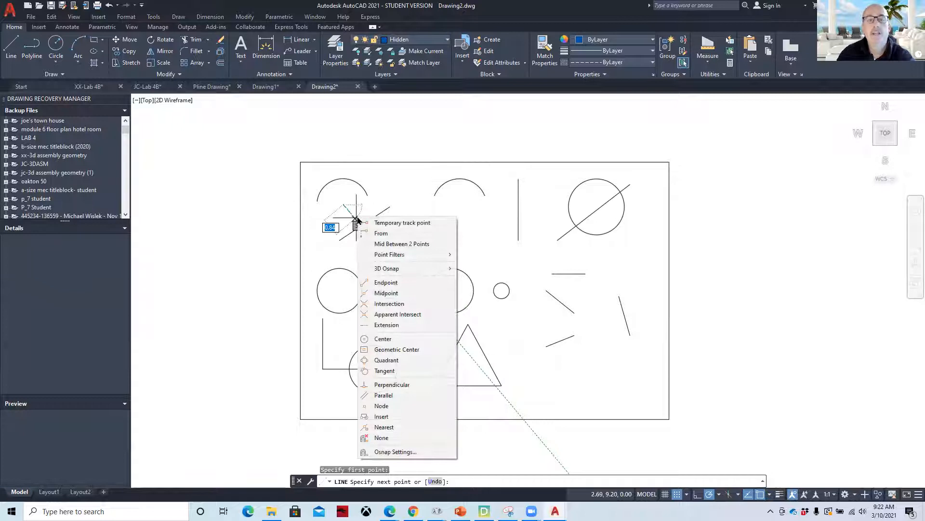
left_click(391, 294)
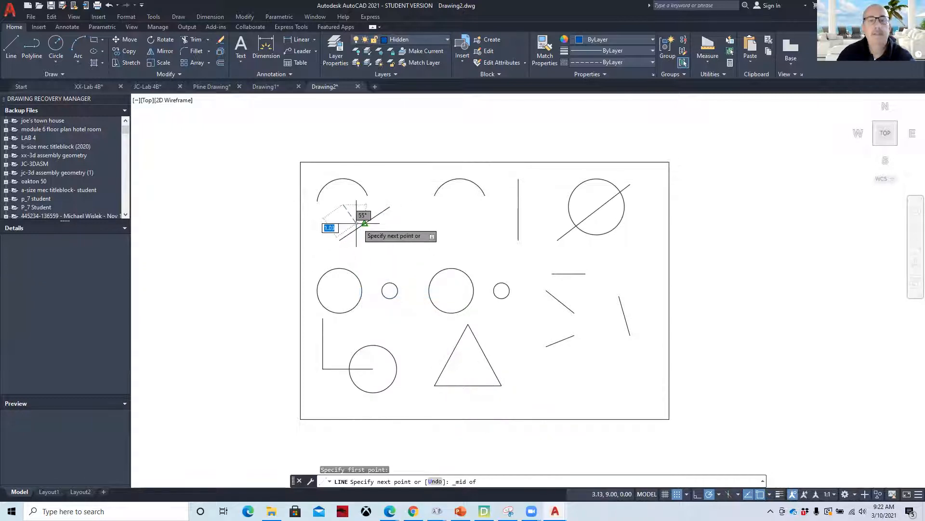
left_click(358, 223)
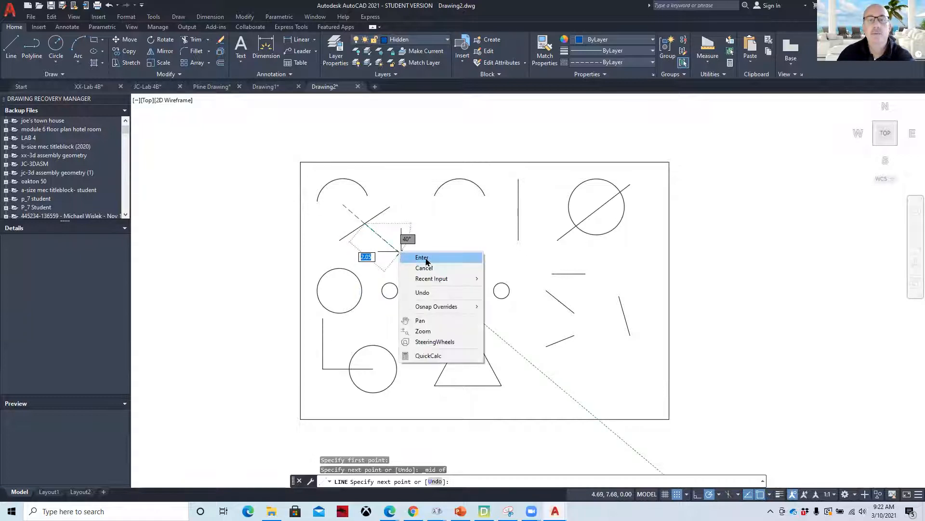
left_click(422, 257)
Step: Draw a line from the vertical line's midpoint, turn on ortho mode, and end the line tangent to the second arc
scroll(348, 265, "up", 2)
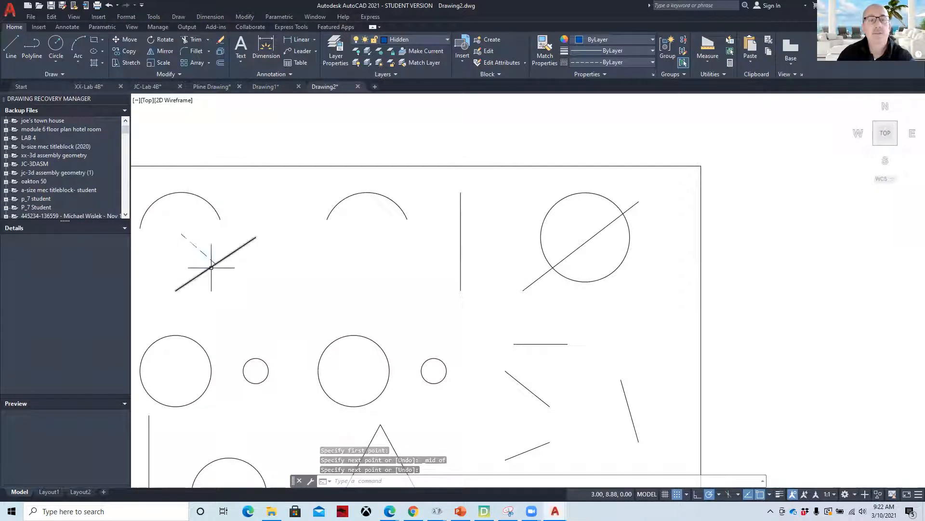
middle_click_drag(359, 254, 274, 297)
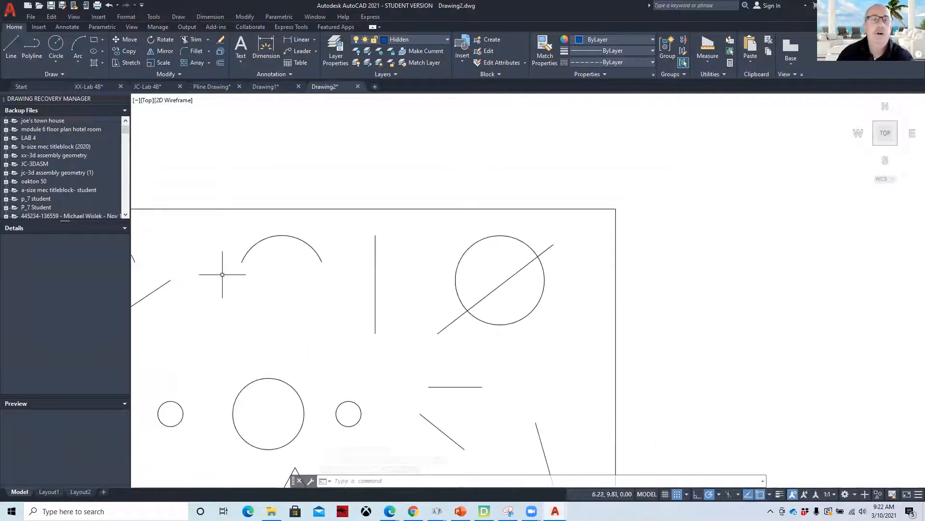
left_click(11, 47)
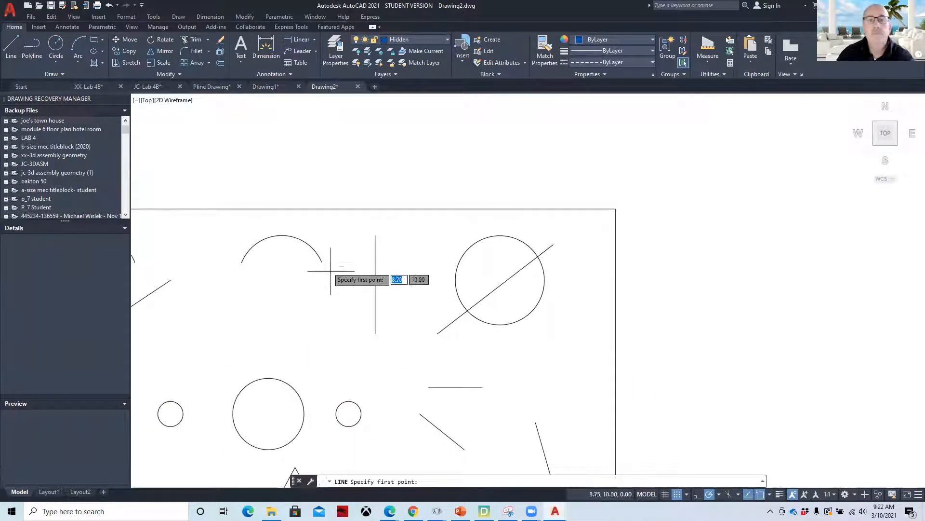
left_click(375, 284)
key("F8")
right_click(339, 250, "shift")
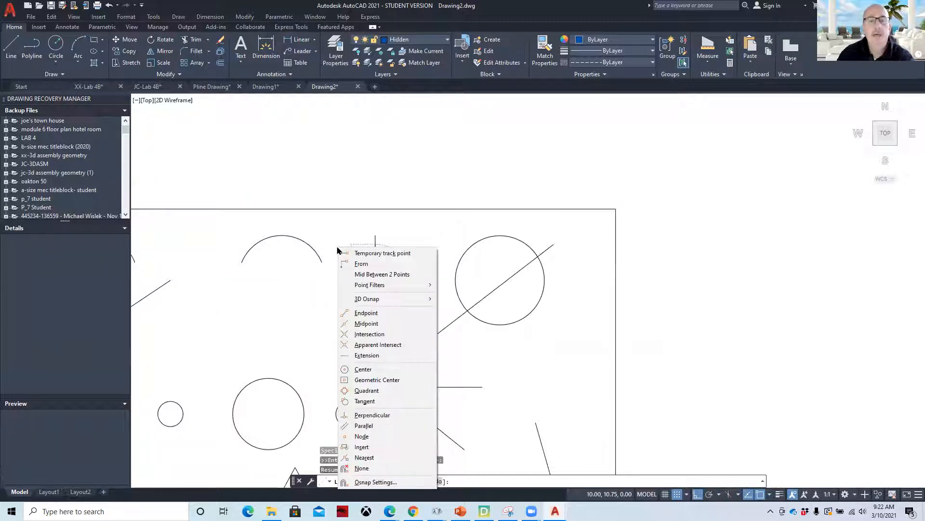
left_click(372, 404)
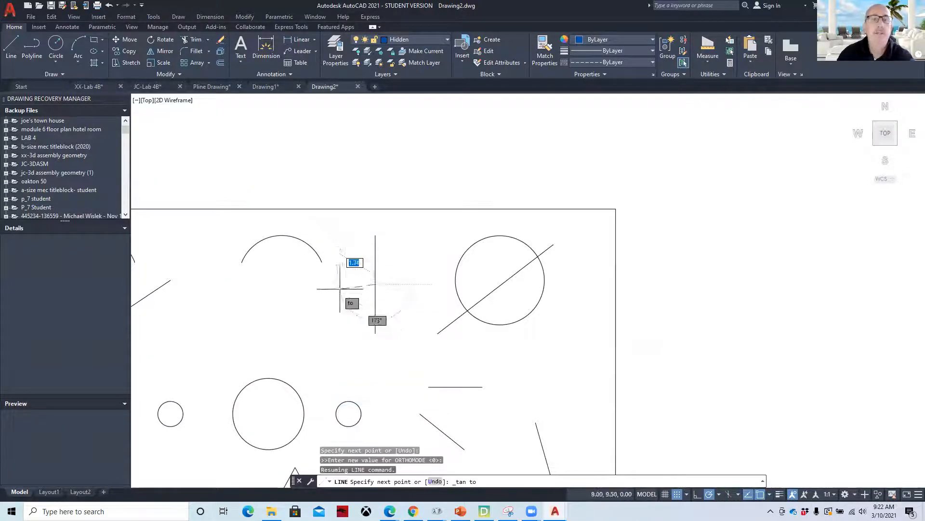
left_click(308, 247)
key("Escape")
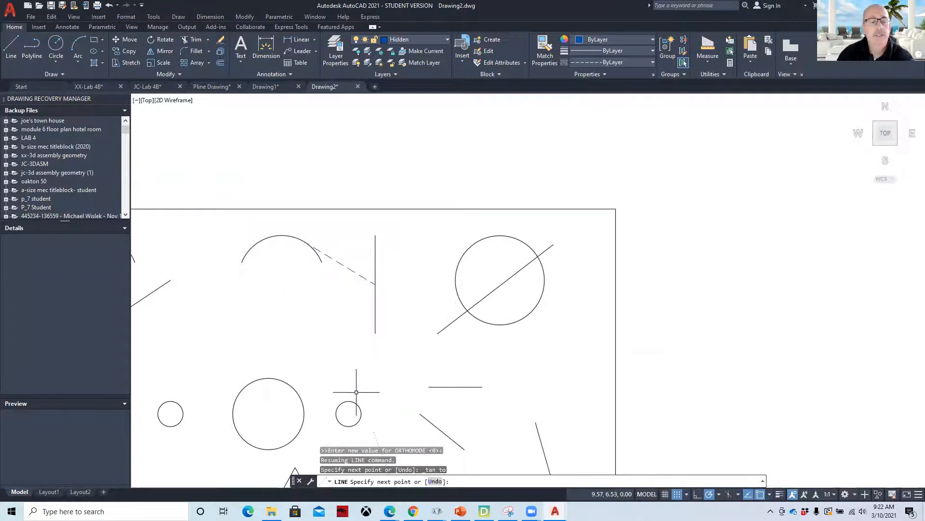
scroll(453, 283, "down", 3)
mouse_move(339, 312)
middle_mouse_down()
mouse_move(475, 206)
mouse_move(434, 227)
middle_mouse_up()
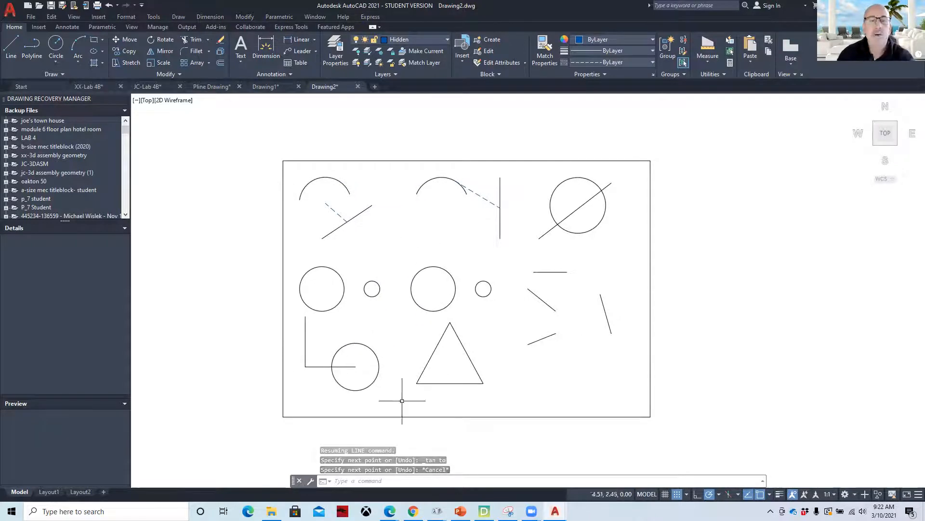
Step: Switch to the course site in Chrome and open the Chapter 4 - and Labs module in the course content
key("alt+Tab")
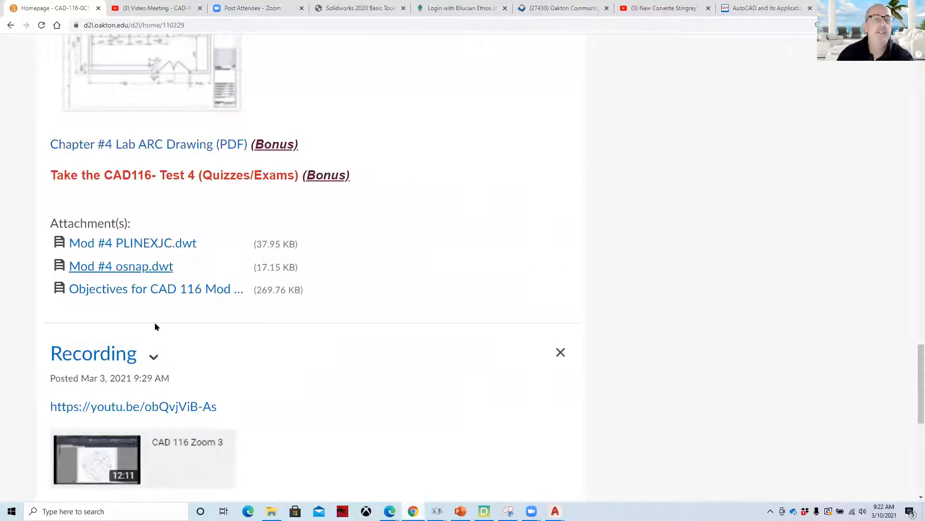
scroll(198, 330, "up", 5)
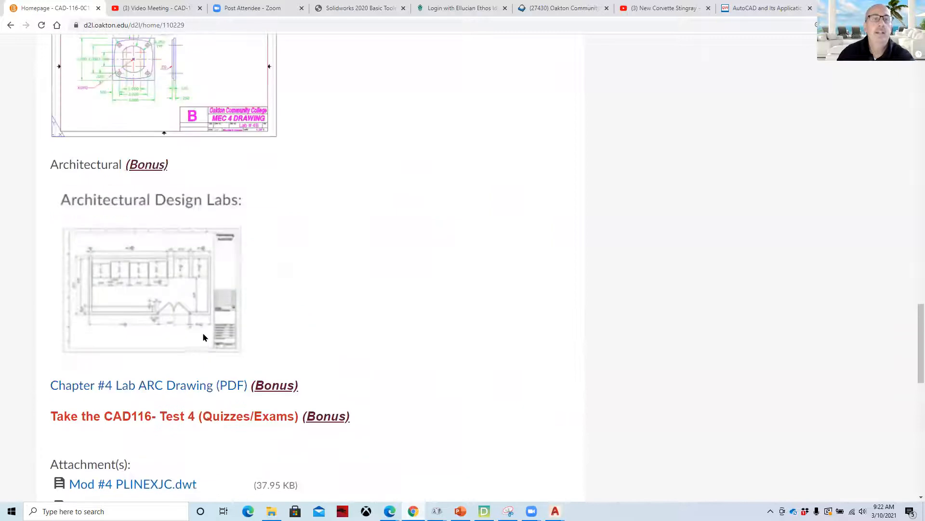
scroll(205, 338, "up", 15)
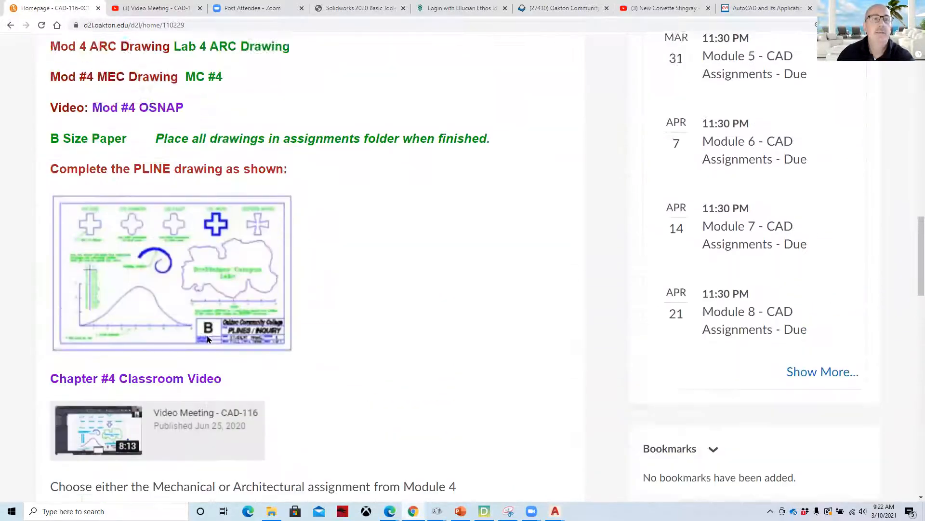
scroll(207, 339, "up", 15)
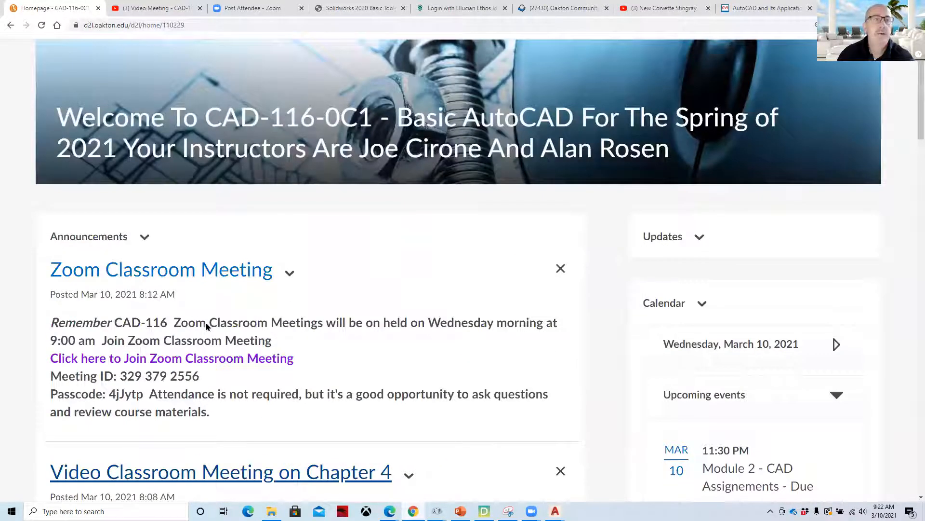
scroll(206, 327, "up", 3)
left_click(63, 128)
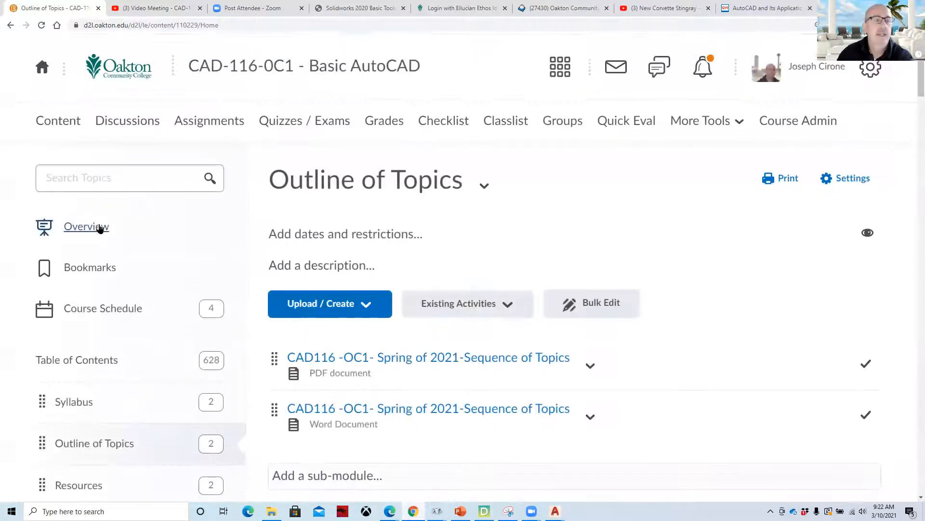
scroll(97, 229, "down", 10)
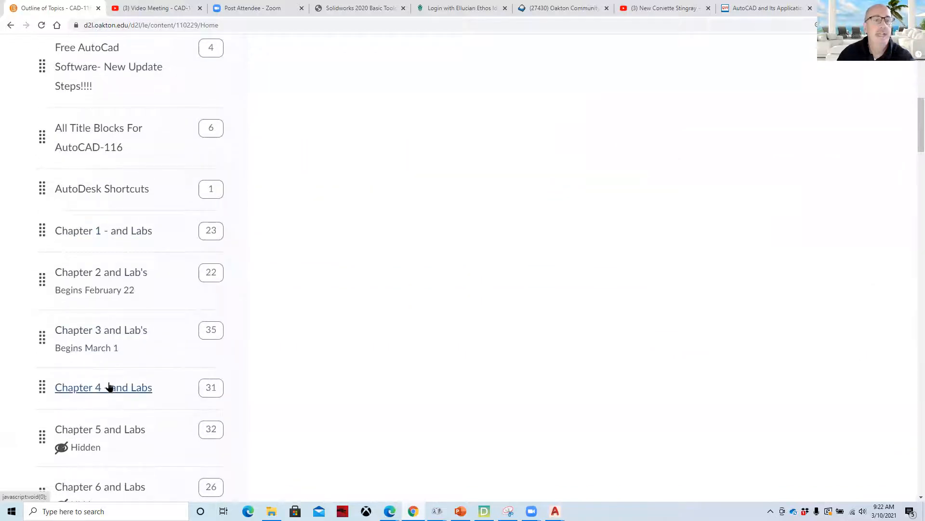
left_click(109, 390)
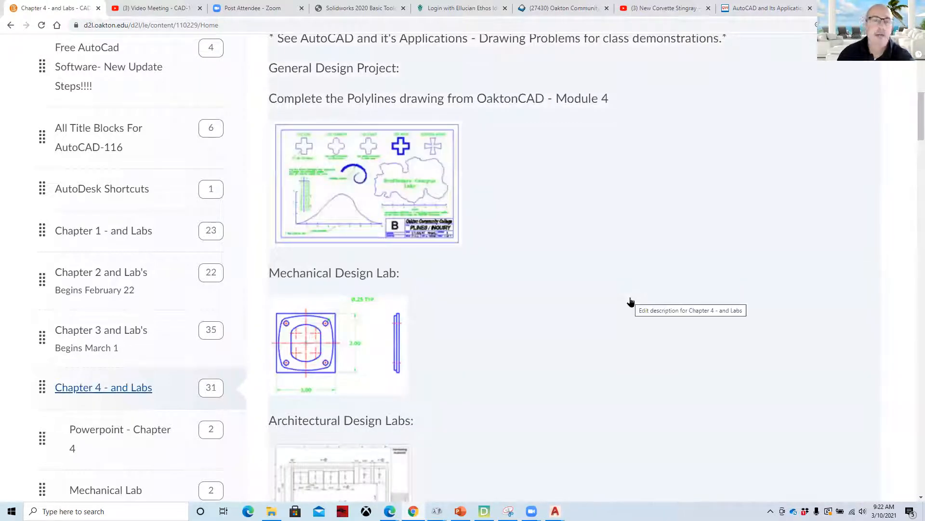
Step: Look through the Chapter 4 module page and download the CAD116-Powerpoint - Ch 4 PDF
scroll(613, 299, "up", 8)
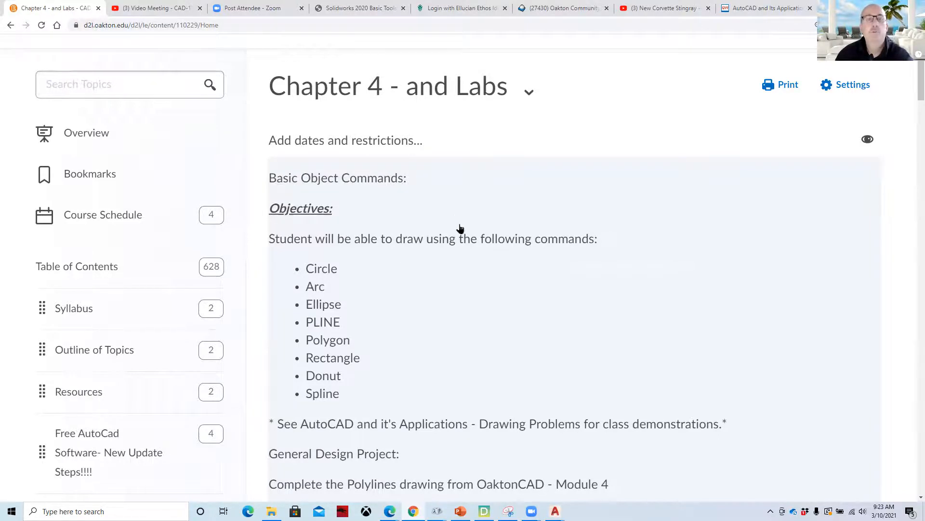
scroll(458, 231, "down", 8)
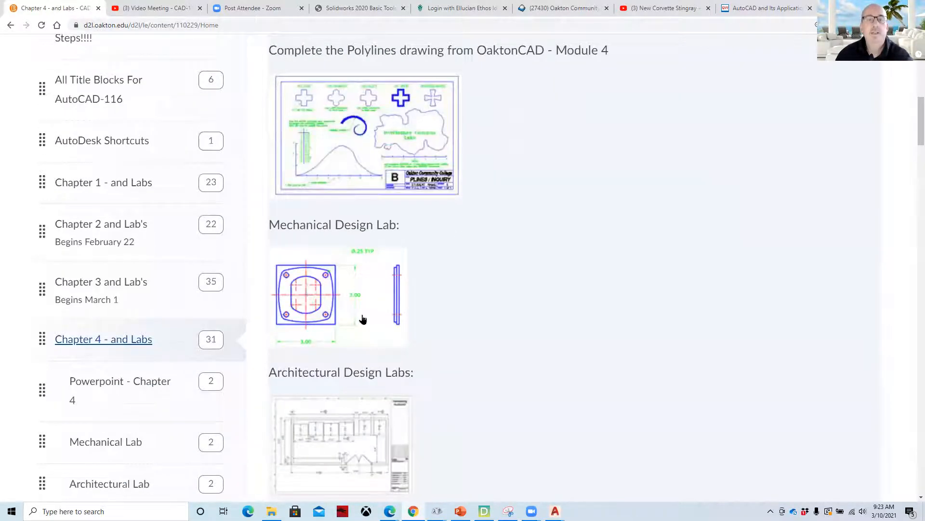
scroll(362, 319, "down", 8)
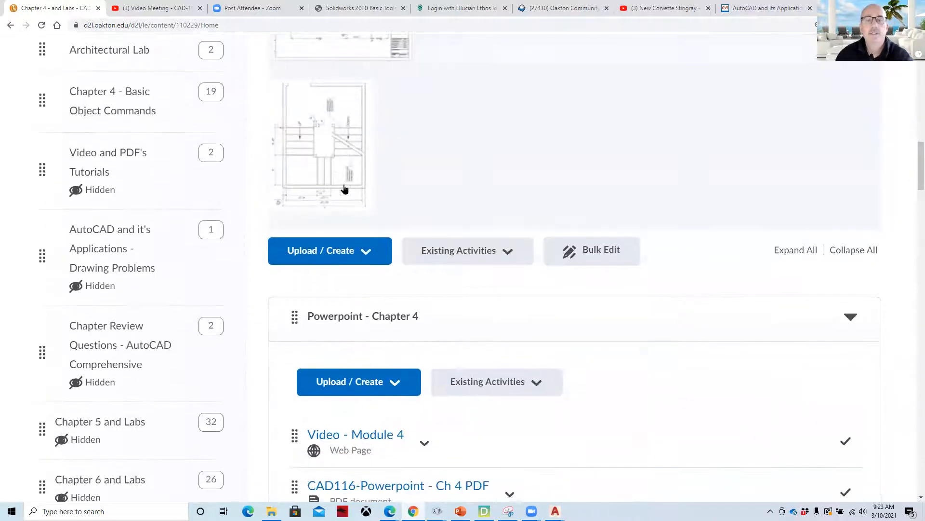
scroll(345, 189, "down", 4)
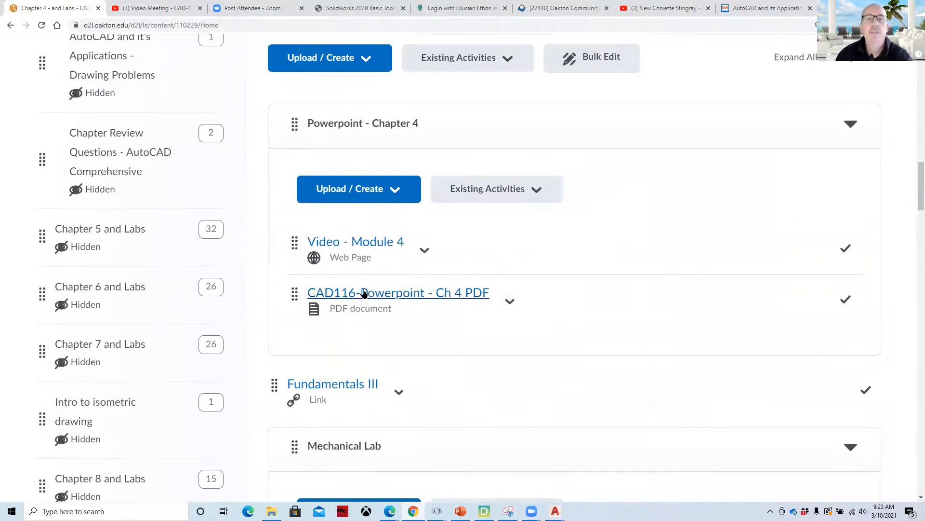
left_click(510, 303)
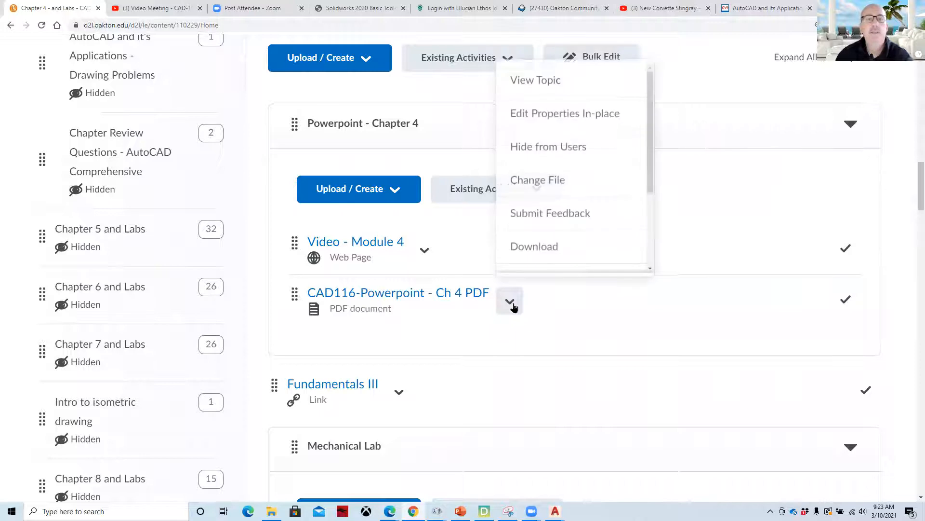
left_click(532, 246)
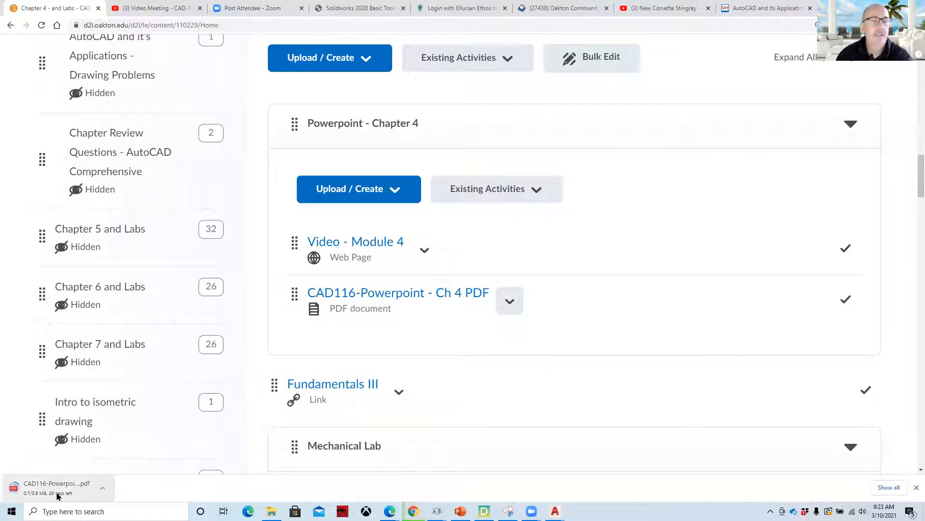
Step: Open the Fundamentals III link from the Chapter 4 module content
scroll(665, 292, "down", 1)
scroll(665, 291, "down", 4)
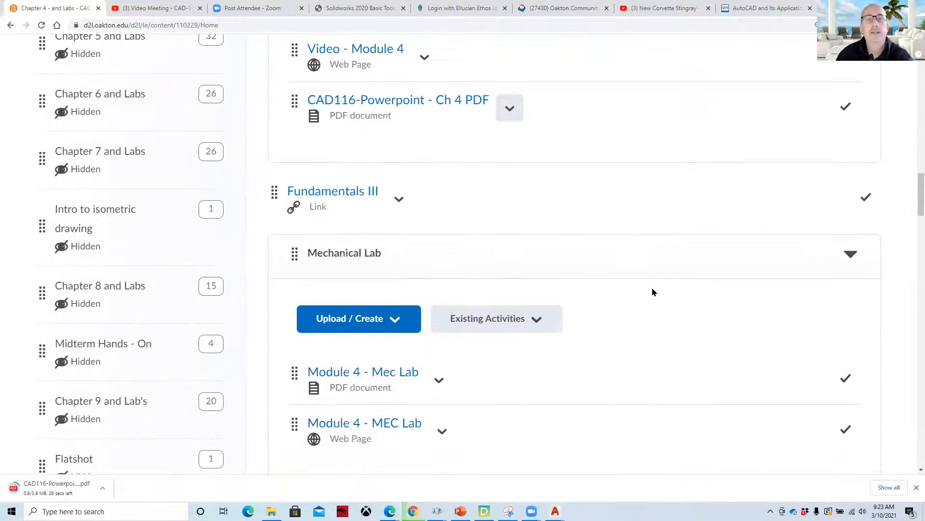
left_click(339, 198)
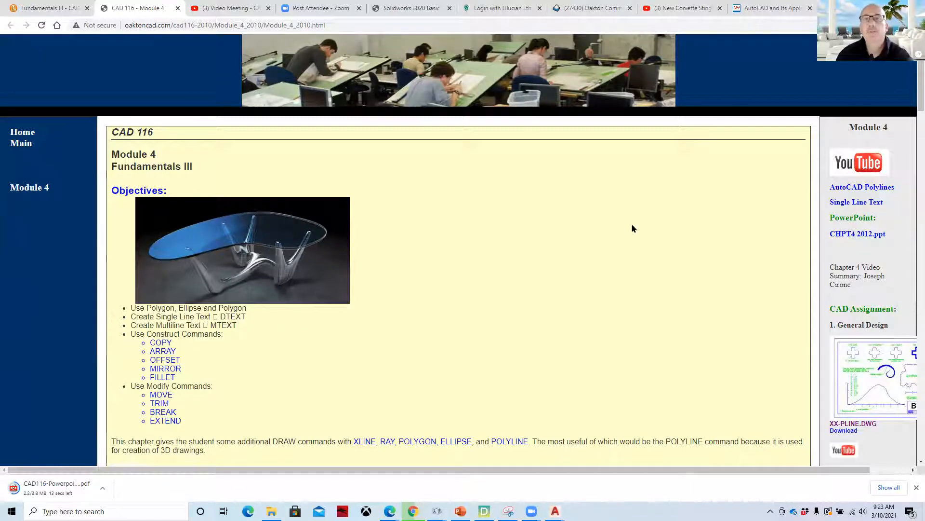
Step: Look through the Module 4 Fundamentals III page, including its assignments, polyline and text exercises, and modify commands
scroll(827, 294, "down", 5)
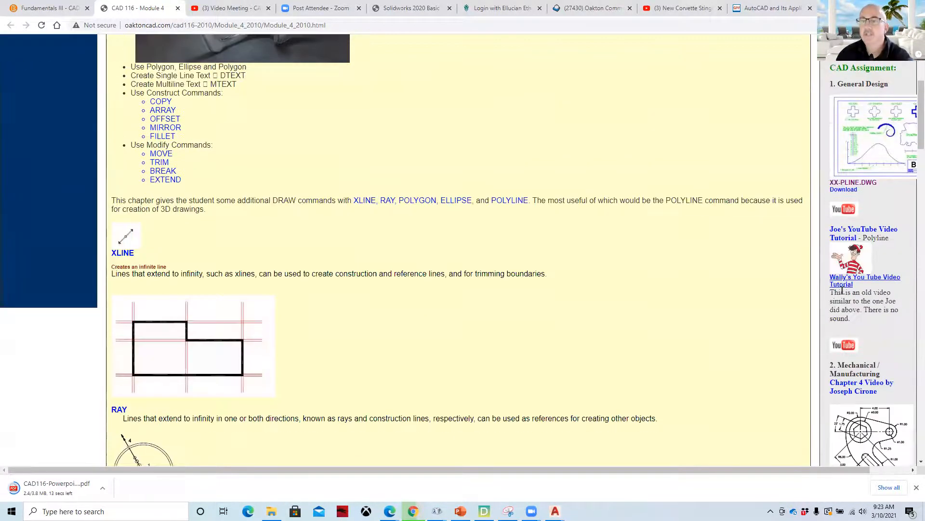
scroll(844, 290, "down", 7)
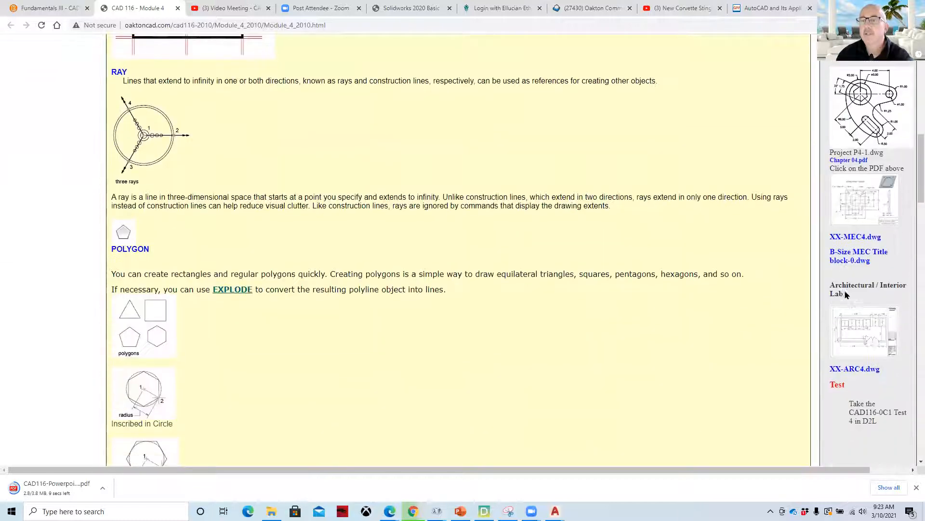
scroll(772, 328, "up", 12)
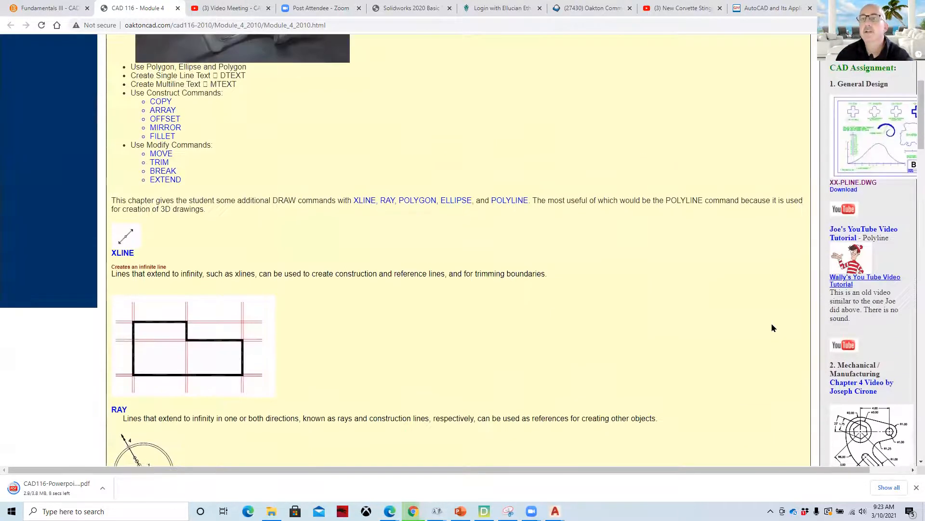
scroll(772, 327, "down", 4)
scroll(771, 328, "down", 11)
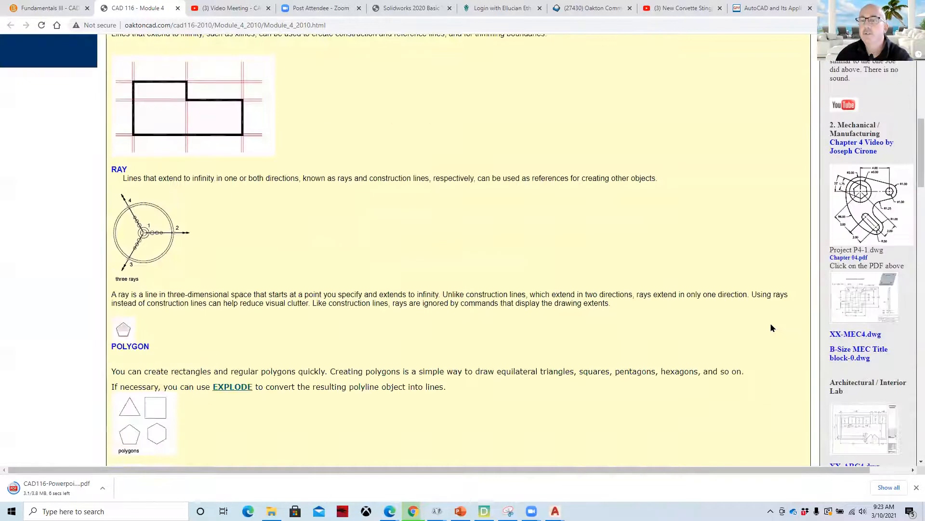
scroll(357, 307, "down", 5)
scroll(357, 307, "down", 8)
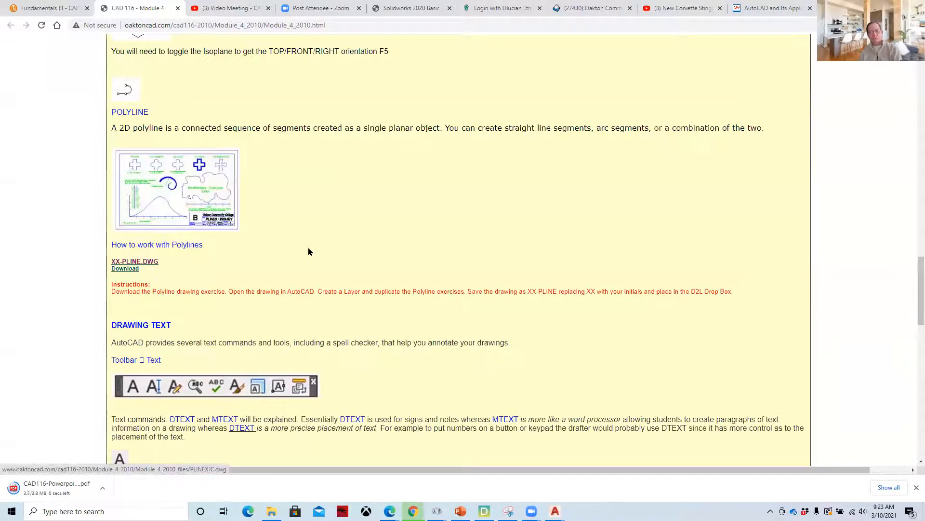
scroll(378, 250, "down", 4)
scroll(376, 248, "down", 14)
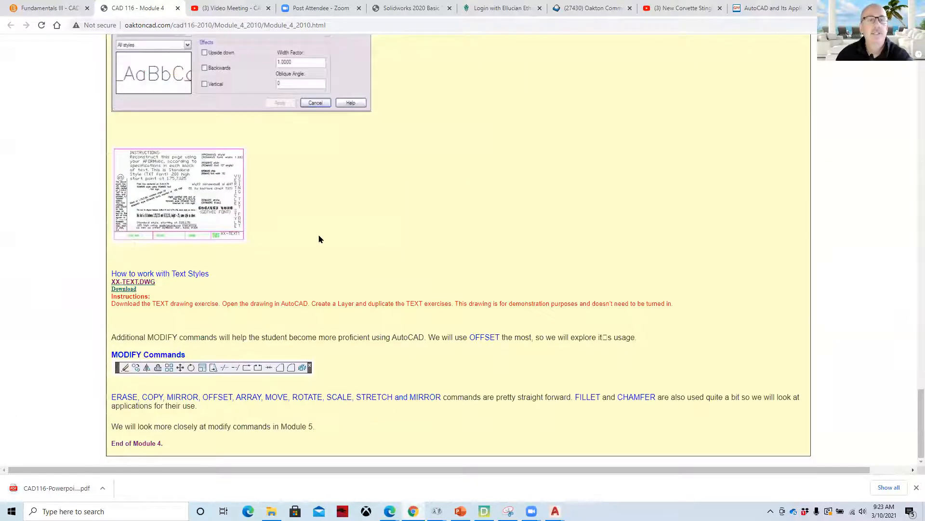
scroll(318, 243, "up", 20)
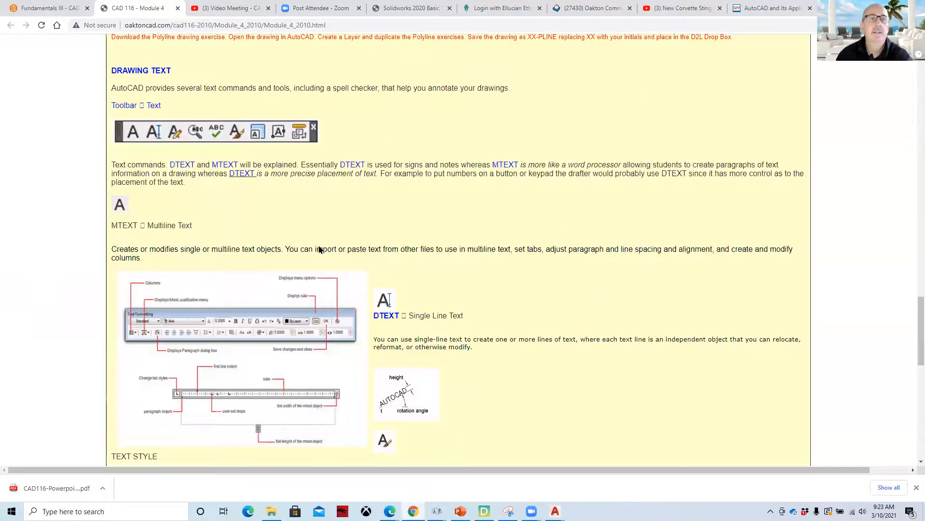
scroll(318, 250, "up", 18)
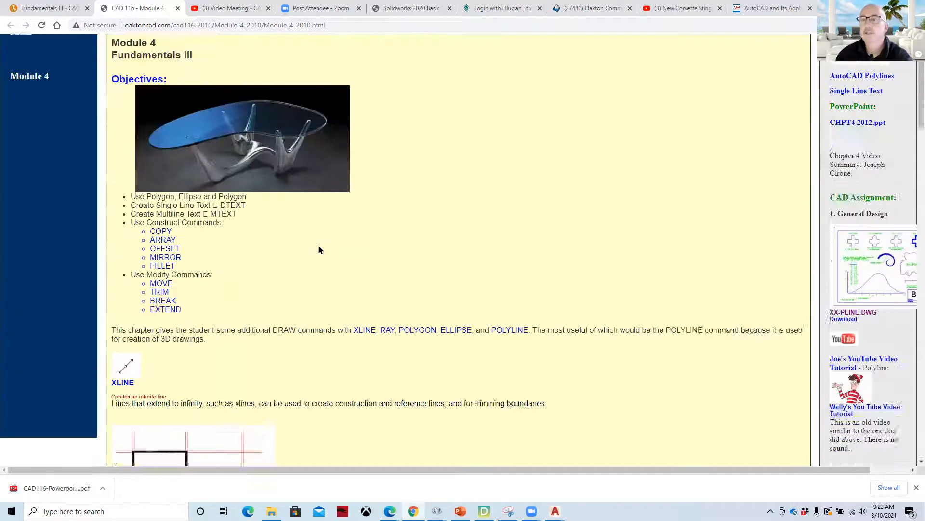
Step: Go to the CAD-116 main page, open Module 3, and open the XX-OSNAP Instructions PDF
left_click(21, 143)
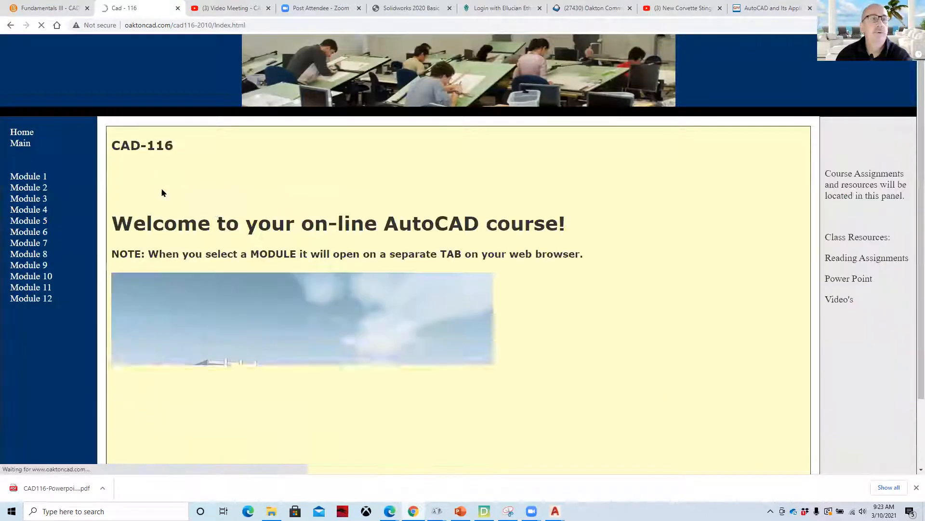
left_click(27, 199)
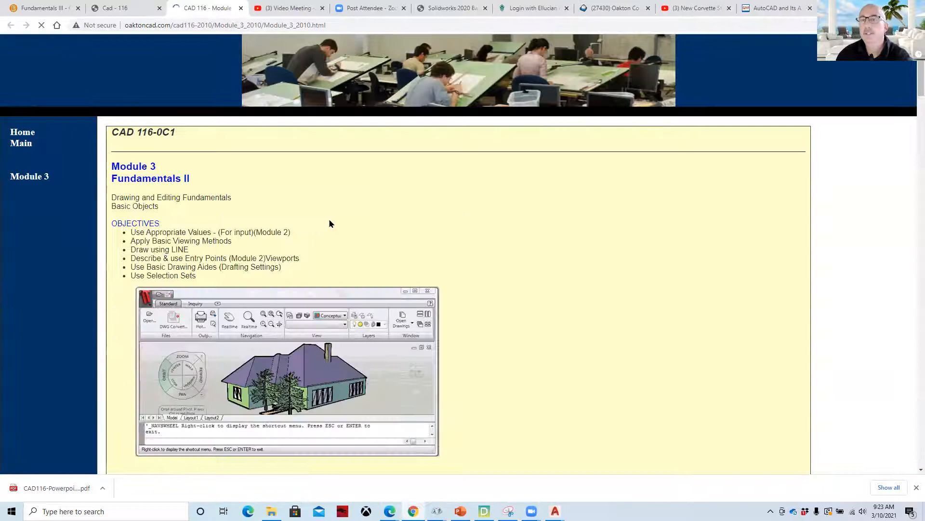
scroll(432, 241, "down", 3)
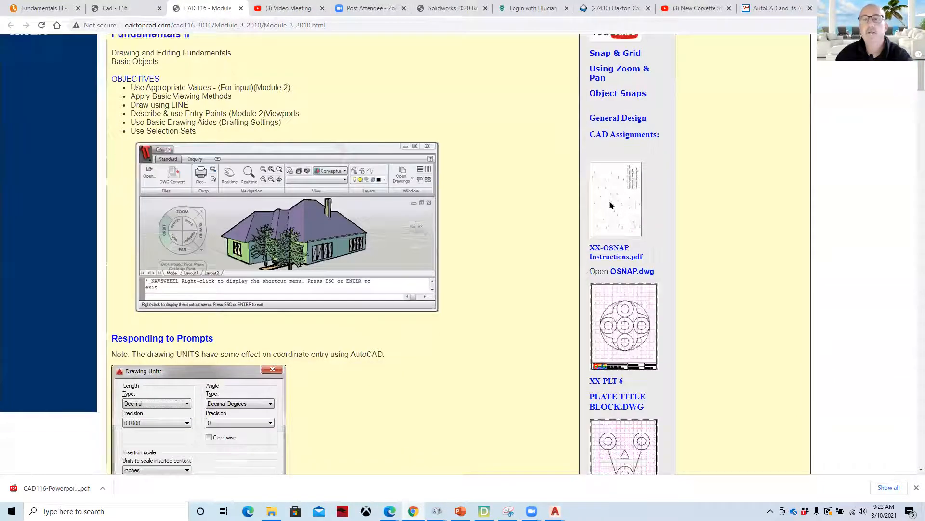
left_click(578, 259)
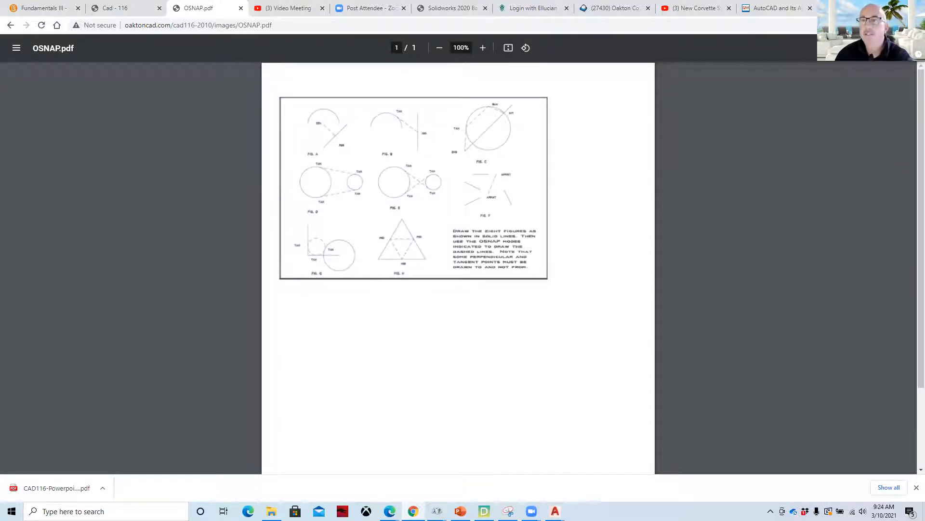
Step: Save the PDF as OSNAP Instructions in the CAD-116 folder
key("ctrl+s")
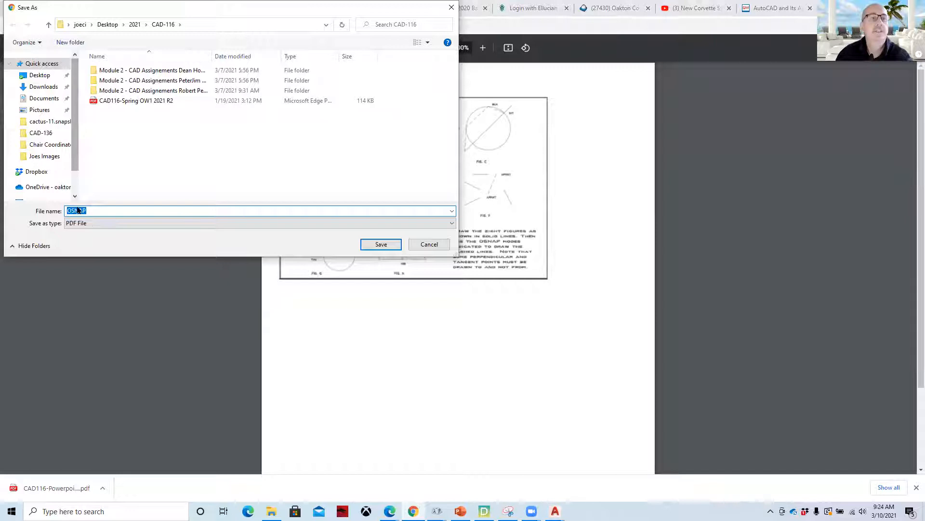
left_click(93, 211)
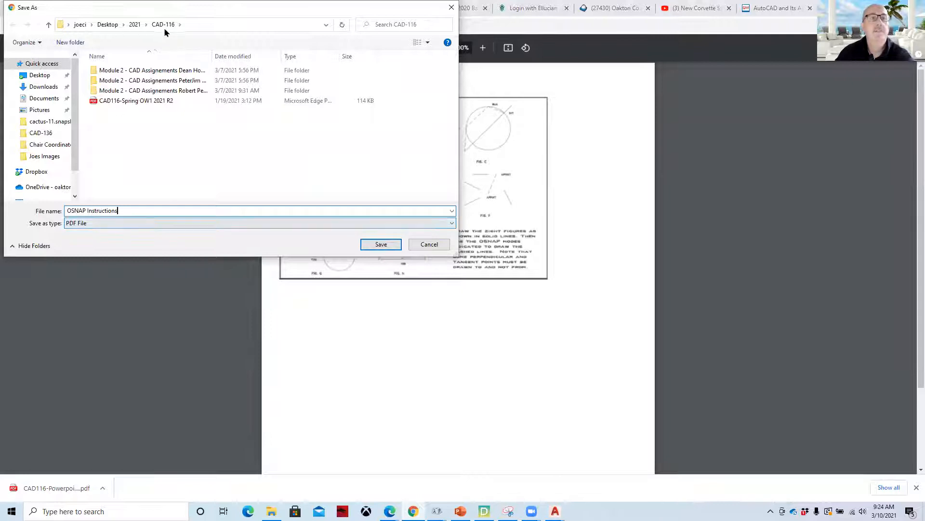
left_click(381, 244)
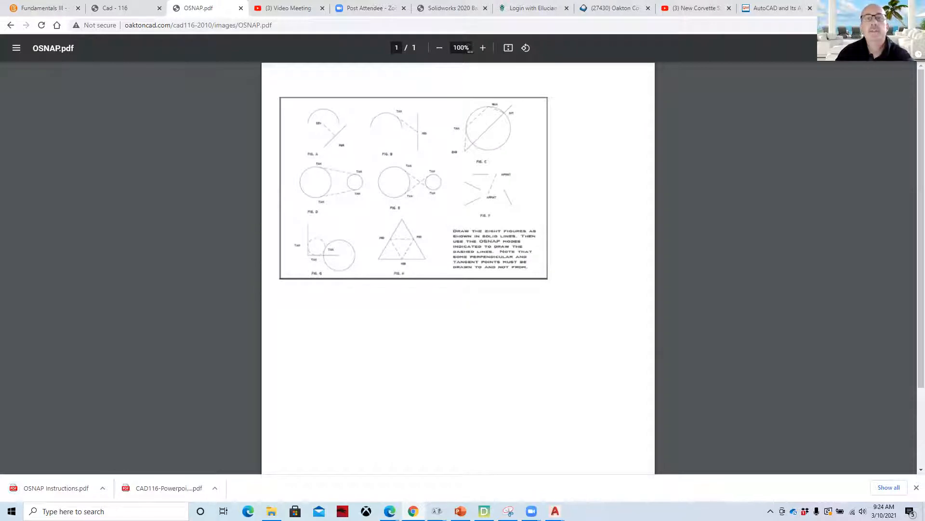
Step: Enlarge the OSNAP PDF to 175% to examine the eight object snap figures and their instructions
left_click(483, 48)
left_click(483, 48)
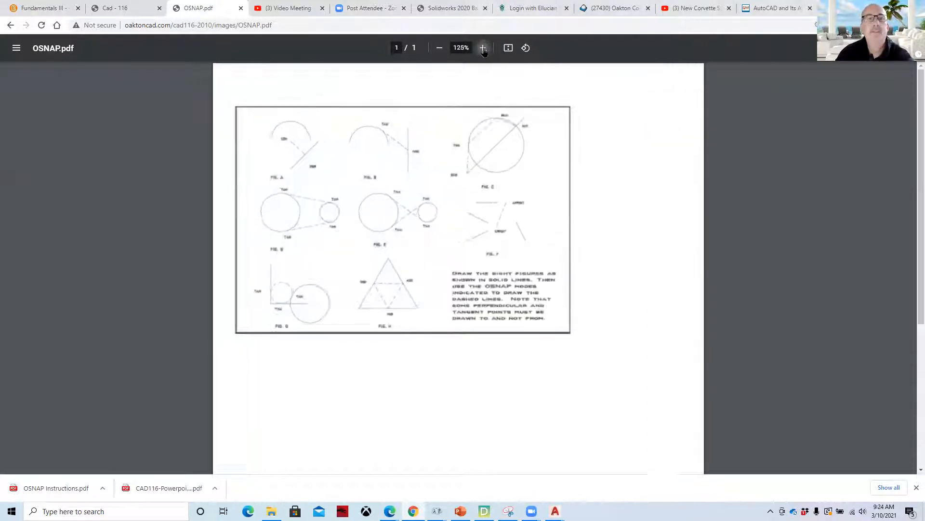
left_click(483, 48)
left_click(482, 47)
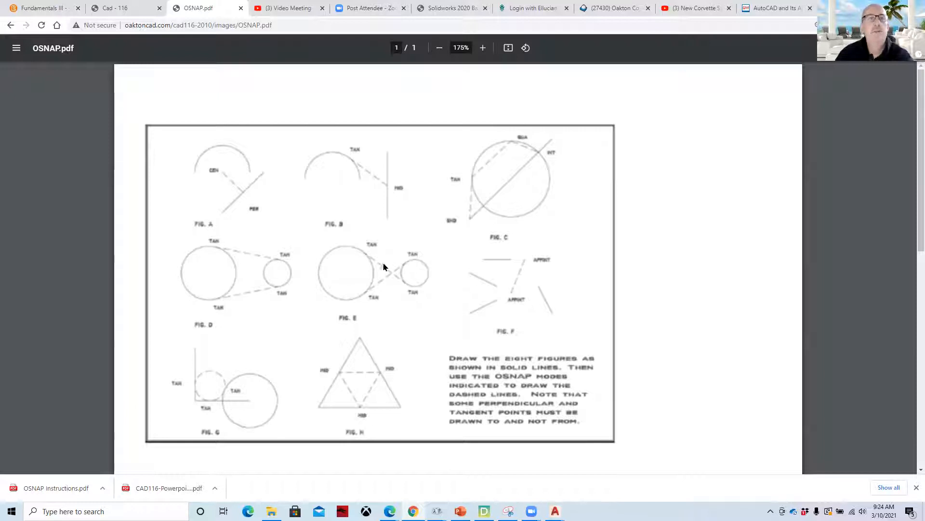
Step: Return to the CAD-116-0C1 course homepage and look through the announcements down to the Chapter #4 links
left_click(43, 7)
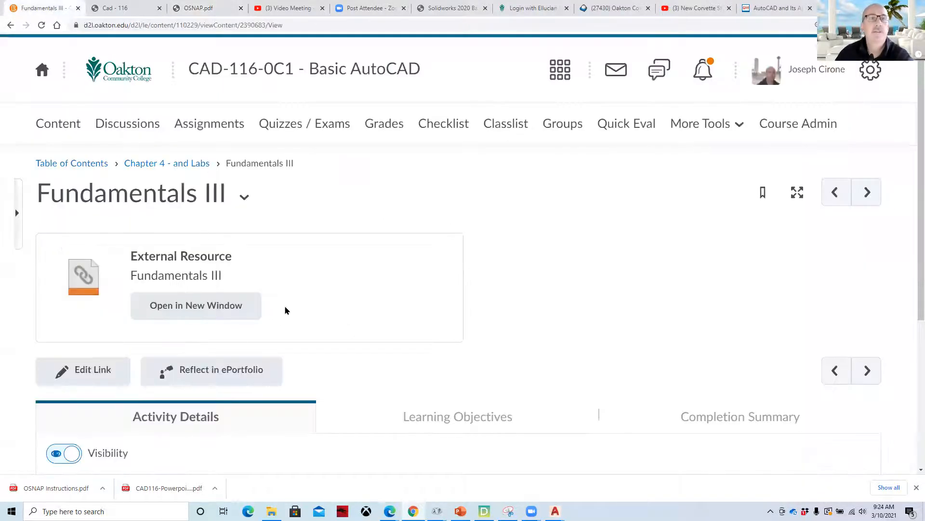
left_click(312, 73)
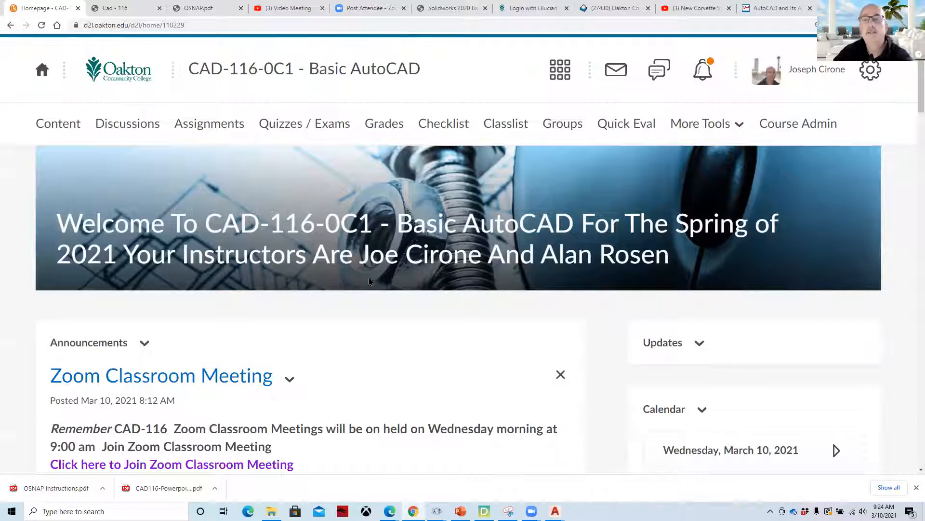
scroll(367, 309, "down", 3)
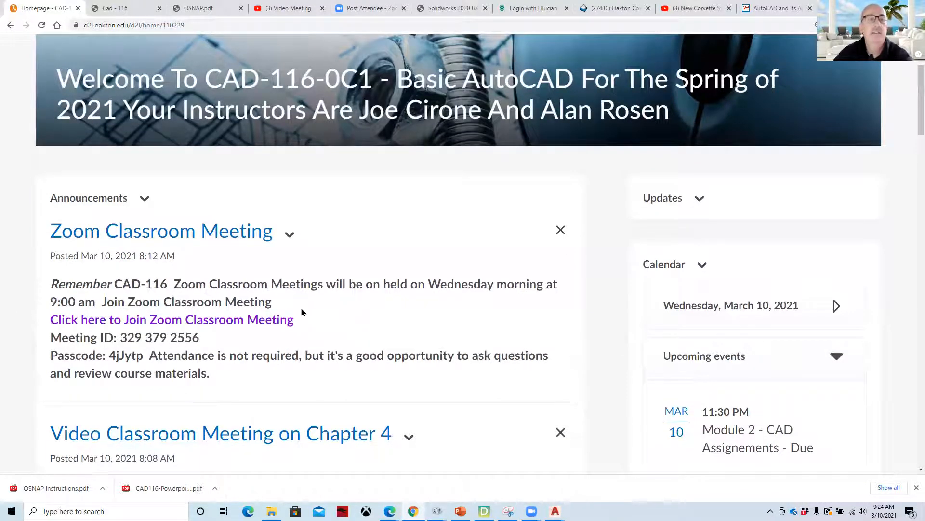
scroll(303, 313, "down", 3)
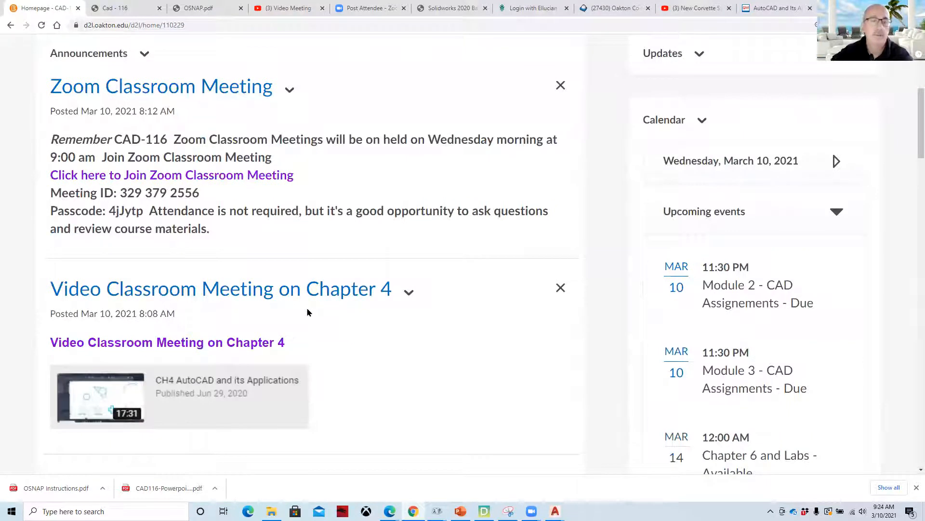
scroll(320, 295, "down", 5)
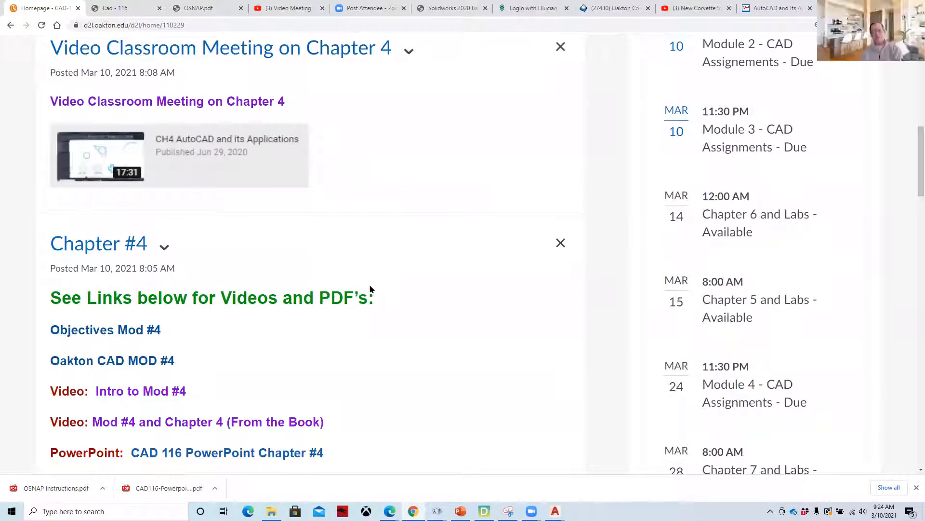
scroll(369, 288, "down", 2)
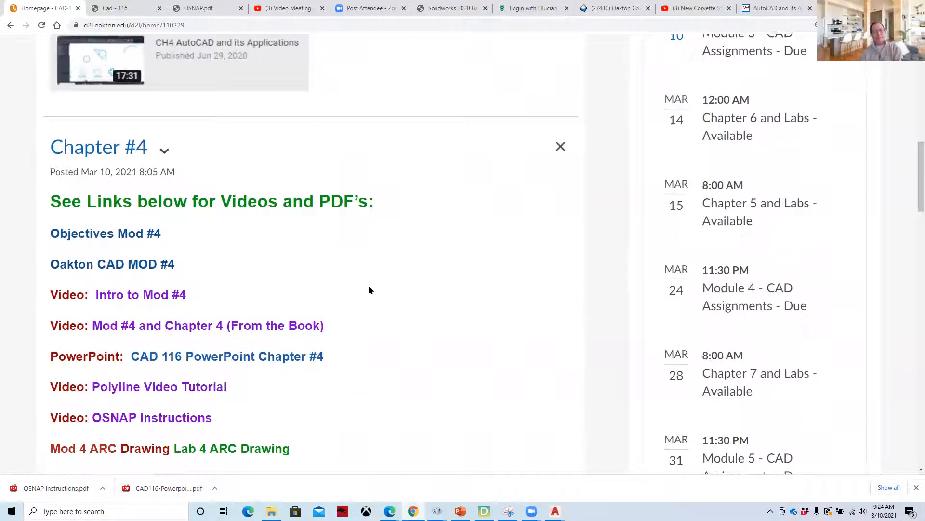
scroll(368, 288, "up", 2)
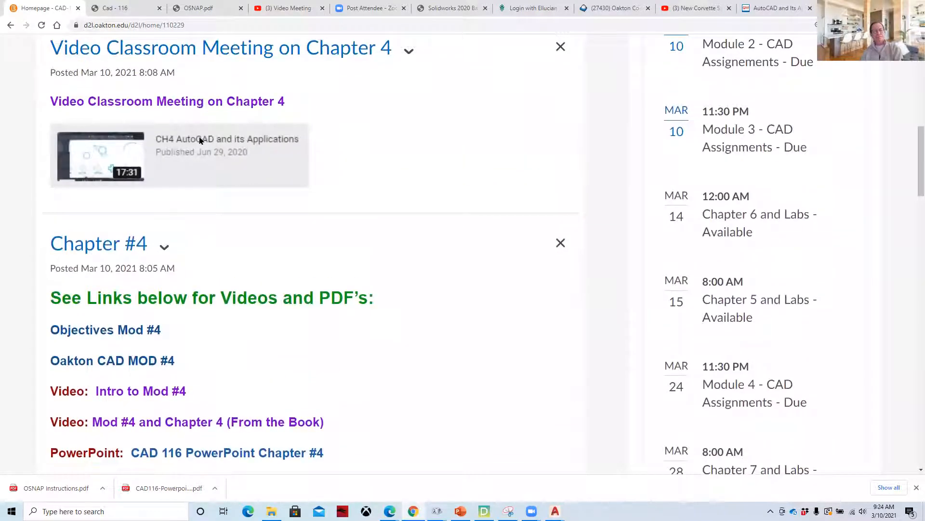
Step: Open the Video Classroom Meeting on Chapter 4, skip to about 1:46, and pause it at the PLINE drawing
left_click(175, 102)
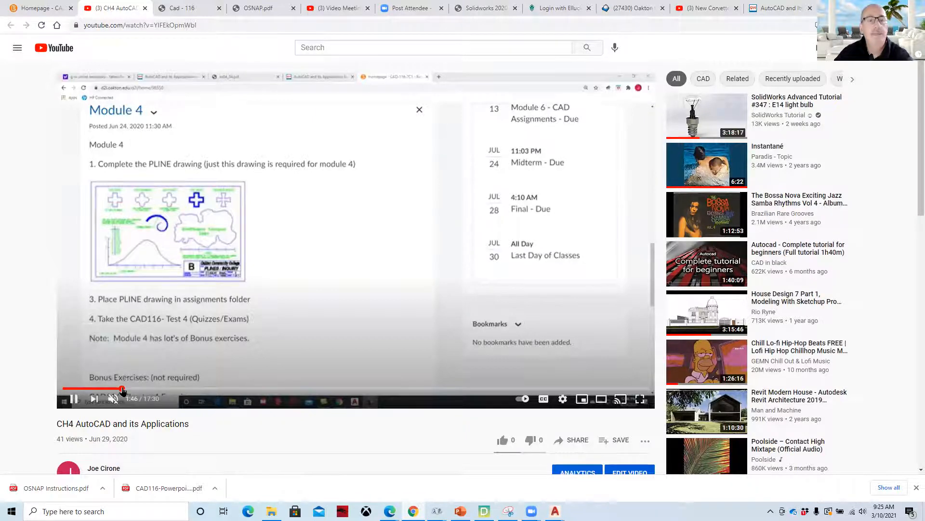
left_click(123, 388)
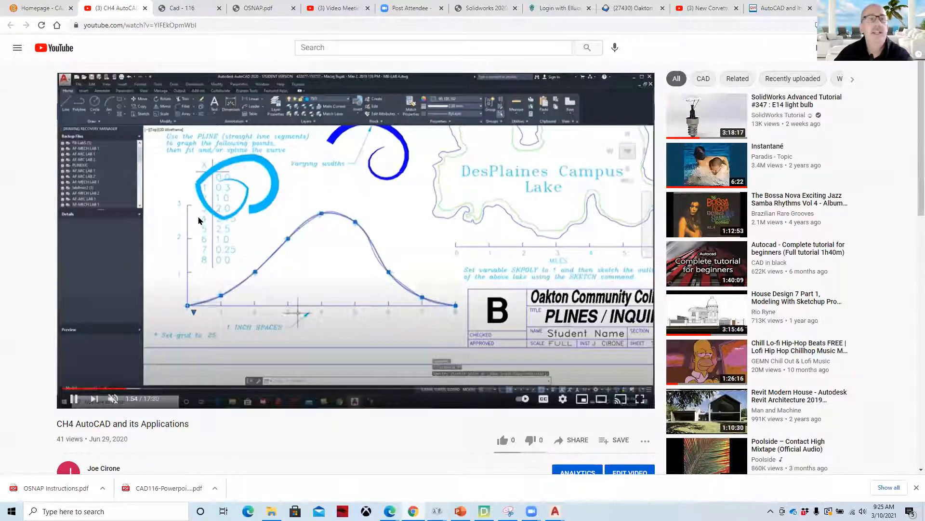
left_click(74, 398)
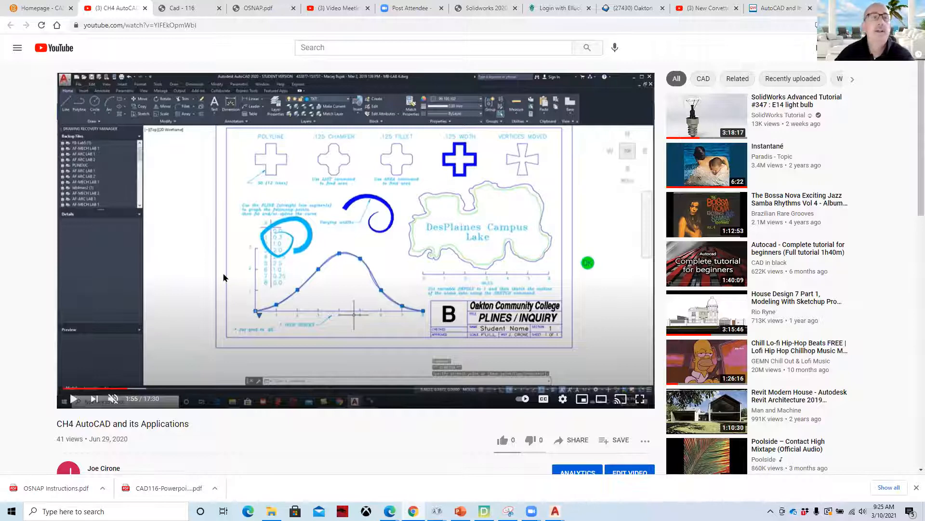
Step: Go back to the course homepage and review the Chapter #4 announcement's links, PLINE drawing, lab assignments and attachments
left_click(35, 8)
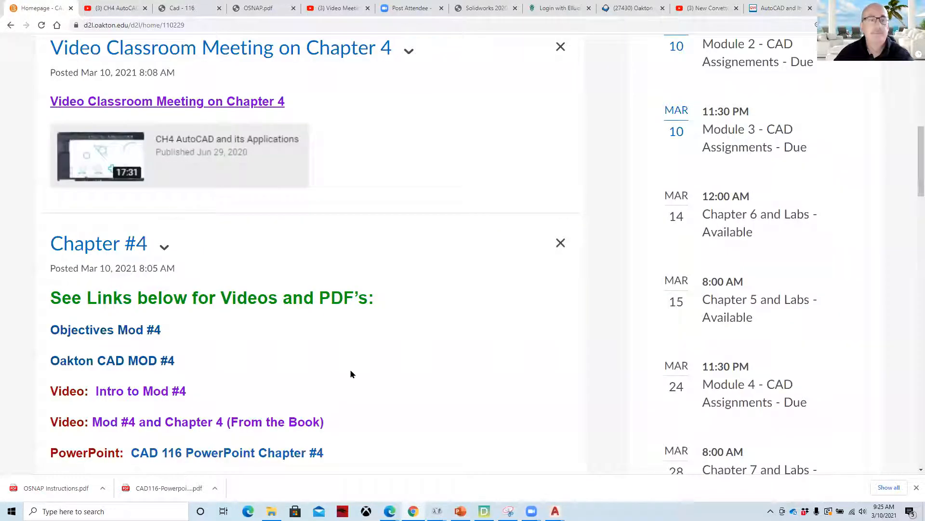
scroll(256, 345, "down", 3)
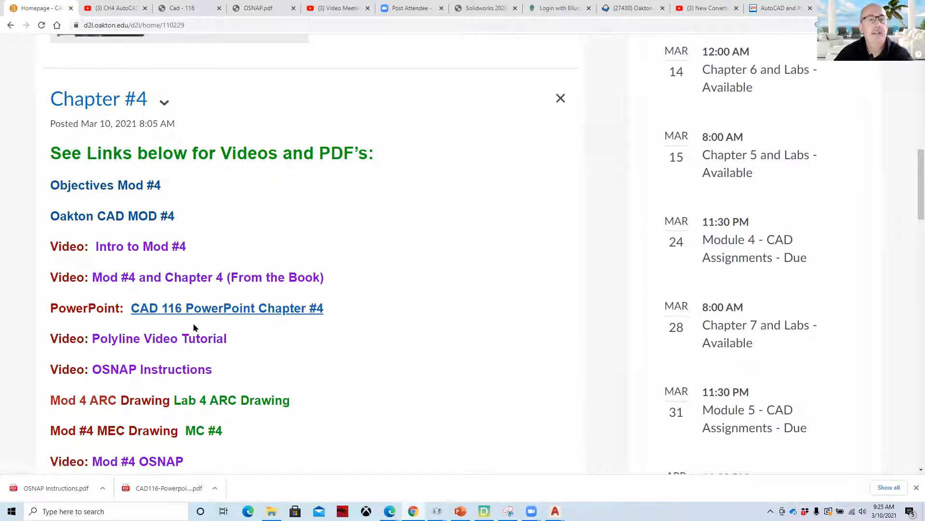
scroll(192, 326, "down", 2)
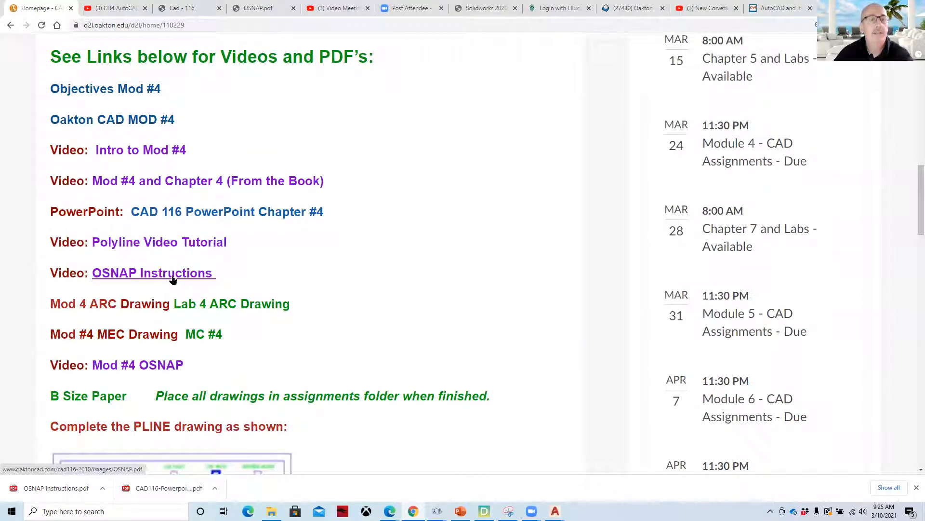
scroll(338, 287, "down", 6)
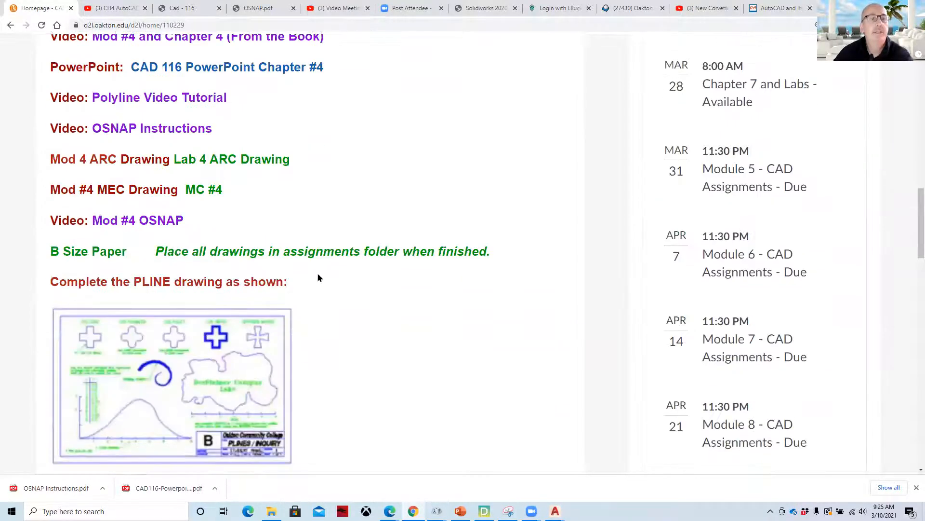
scroll(326, 275, "down", 12)
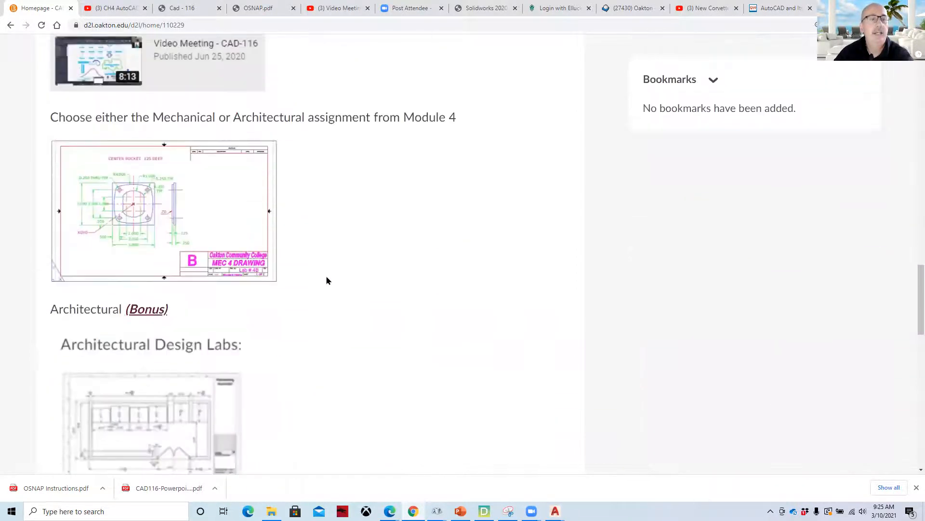
scroll(327, 278, "down", 9)
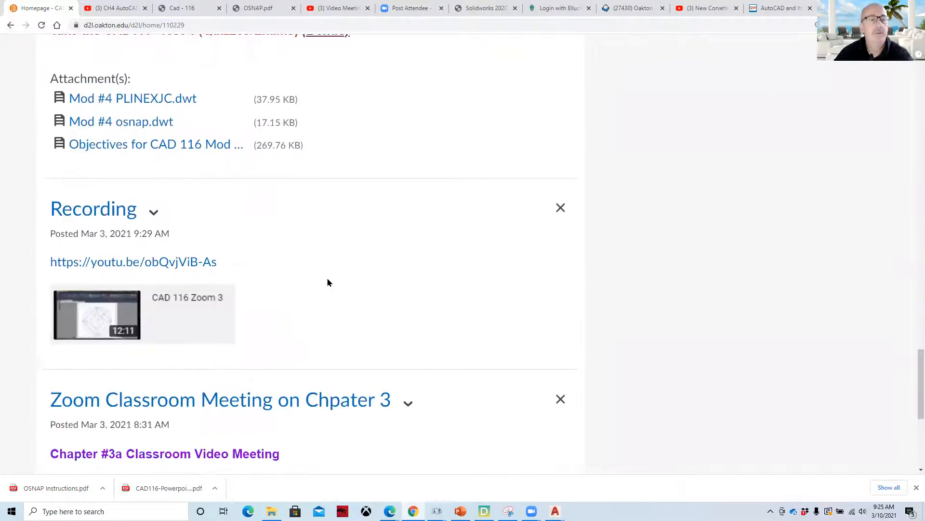
Step: Return to the top of the course homepage, open the course content, and display the Chapter 2 and Lab's module
scroll(331, 293, "up", 20)
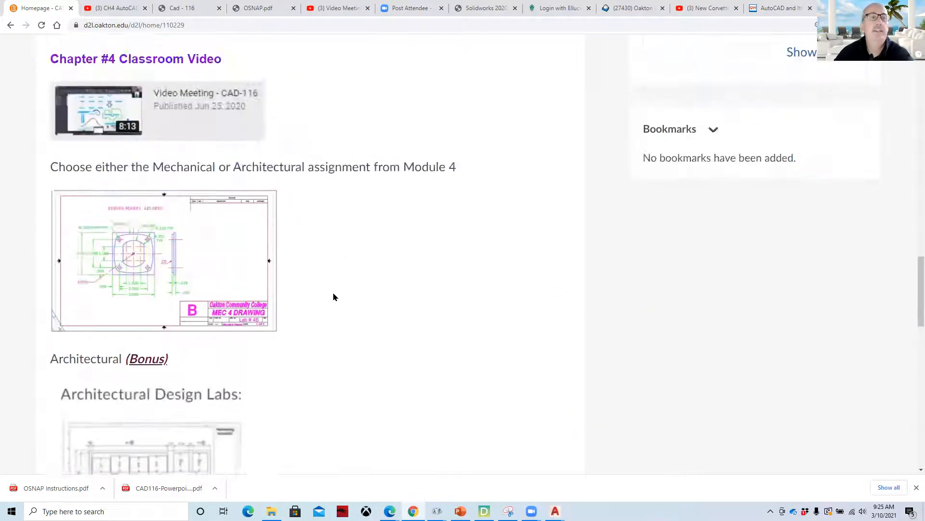
scroll(334, 295, "up", 6)
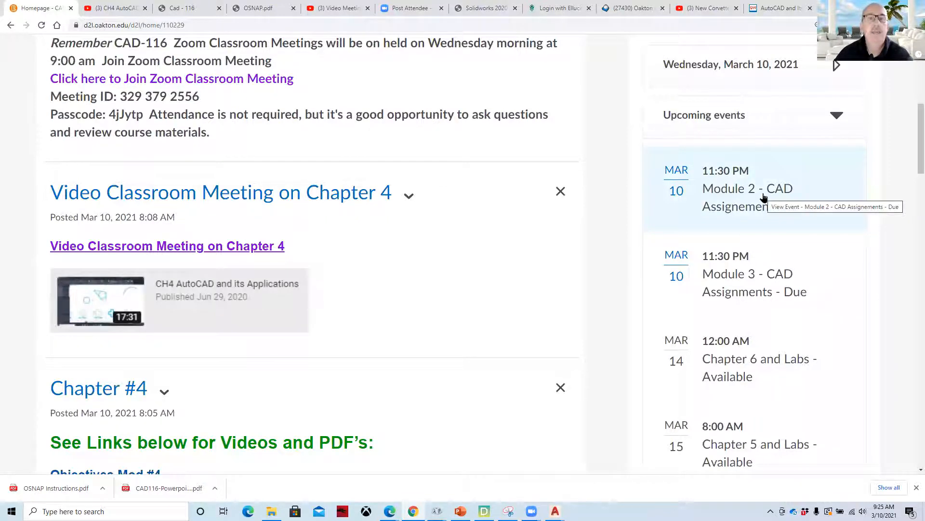
scroll(373, 308, "up", 8)
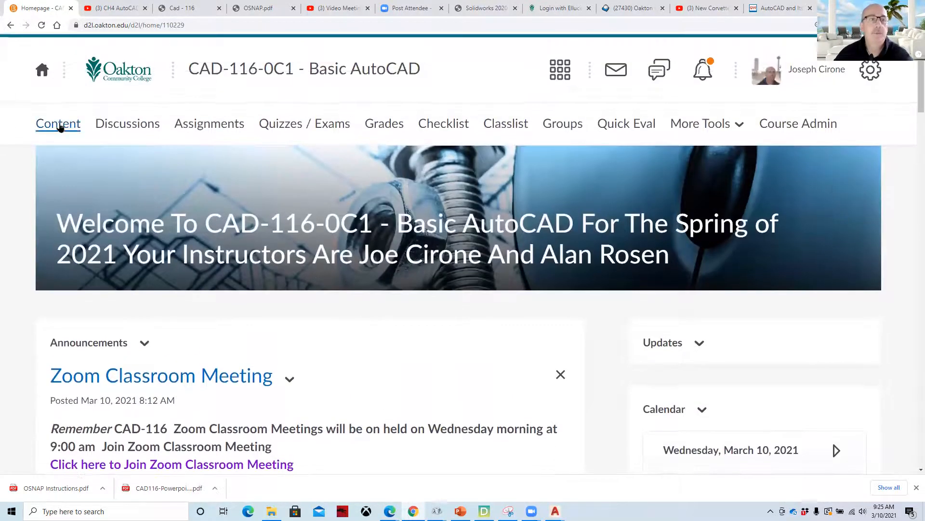
left_click(58, 125)
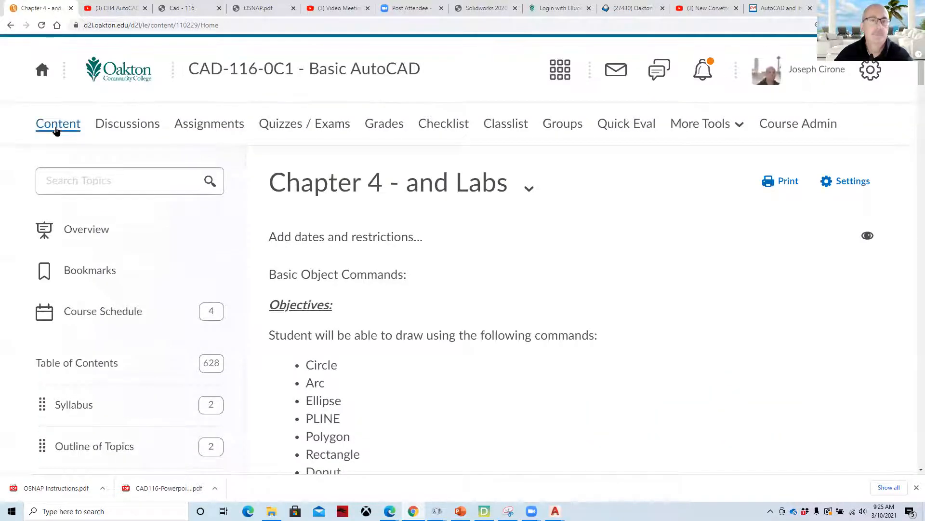
scroll(57, 200, "down", 3)
scroll(78, 258, "down", 6)
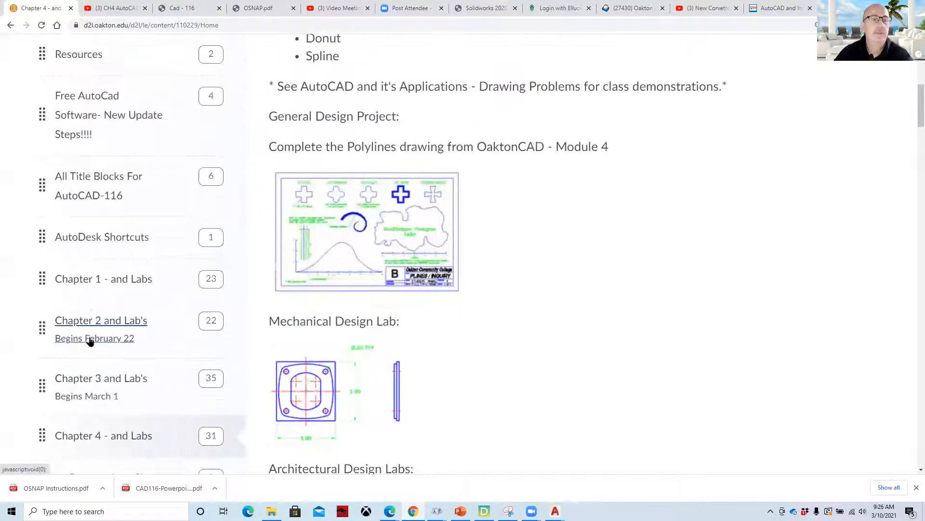
left_click(100, 325)
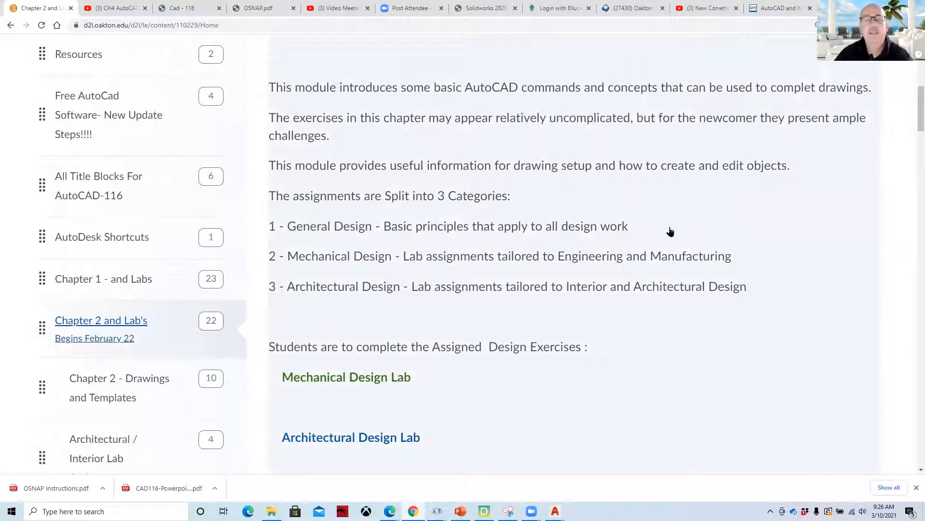
Step: Review the Chapter 2 introduction, its three assignment categories, and the Drawings and Templates exercise list
scroll(670, 249, "up", 4)
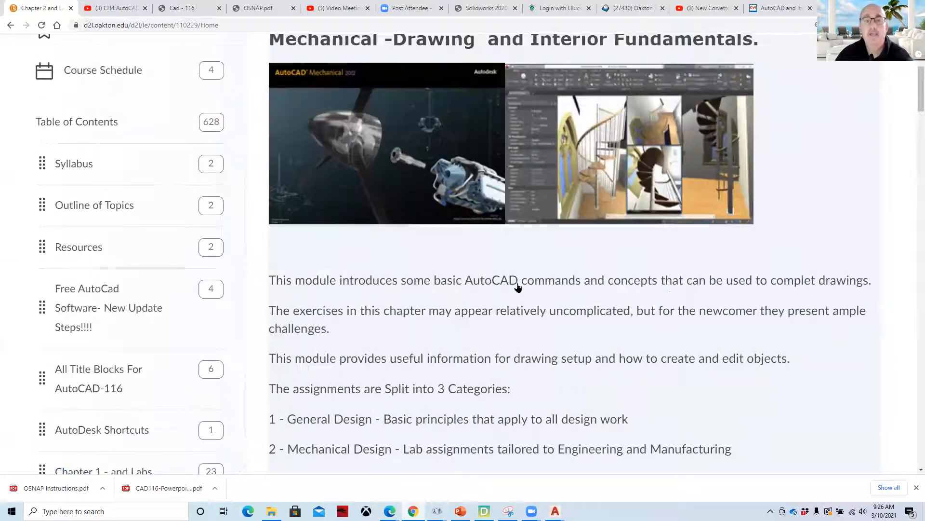
scroll(527, 280, "up", 4)
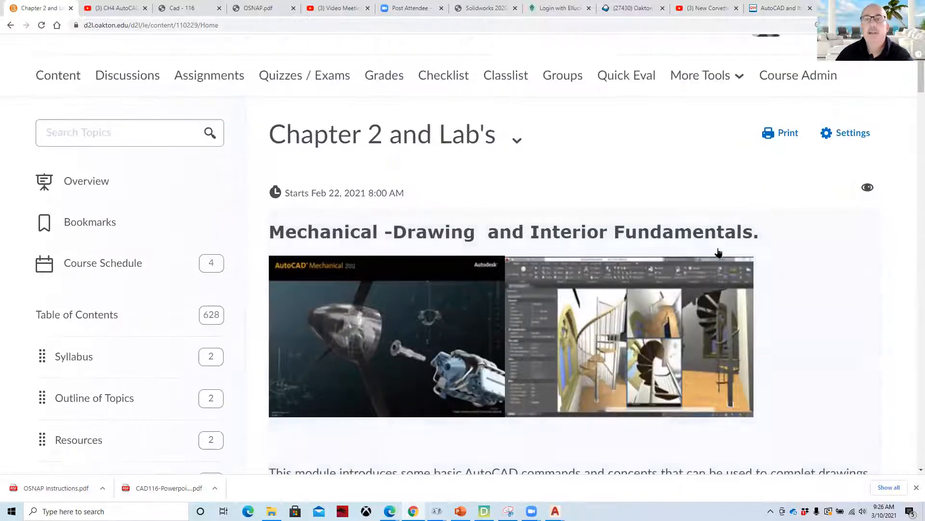
scroll(720, 256, "down", 2)
scroll(861, 265, "down", 12)
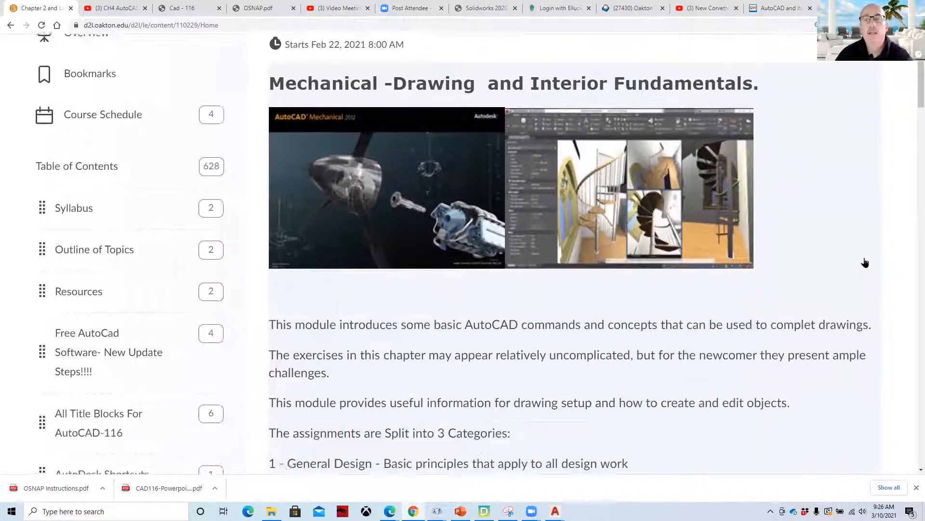
scroll(861, 264, "up", 6)
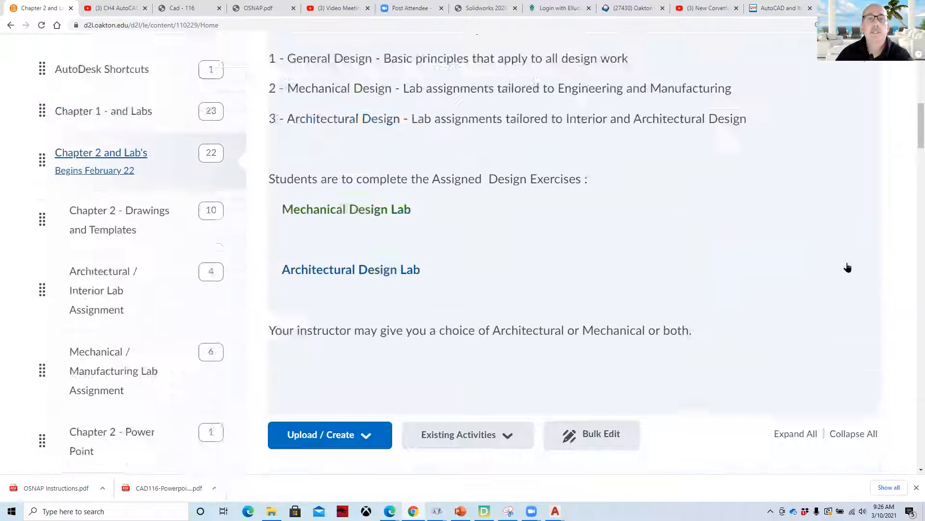
scroll(609, 265, "down", 5)
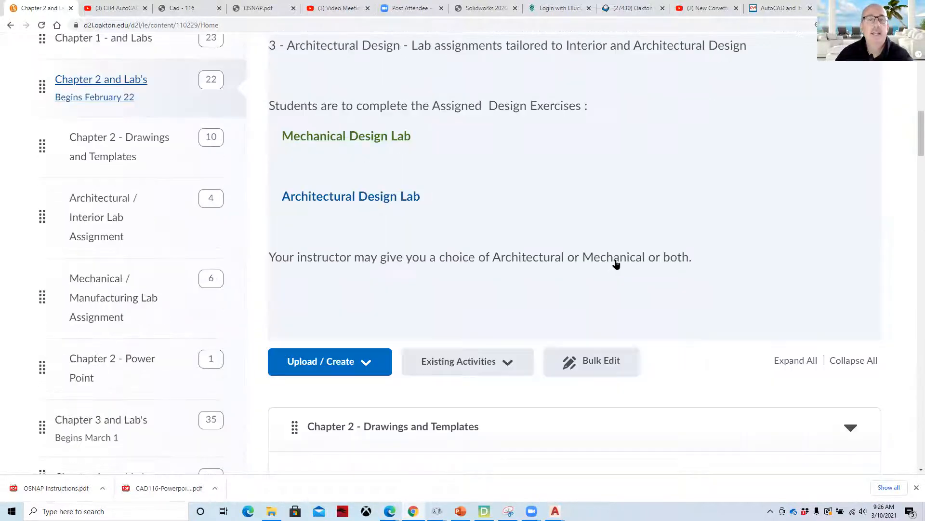
scroll(617, 262, "down", 5)
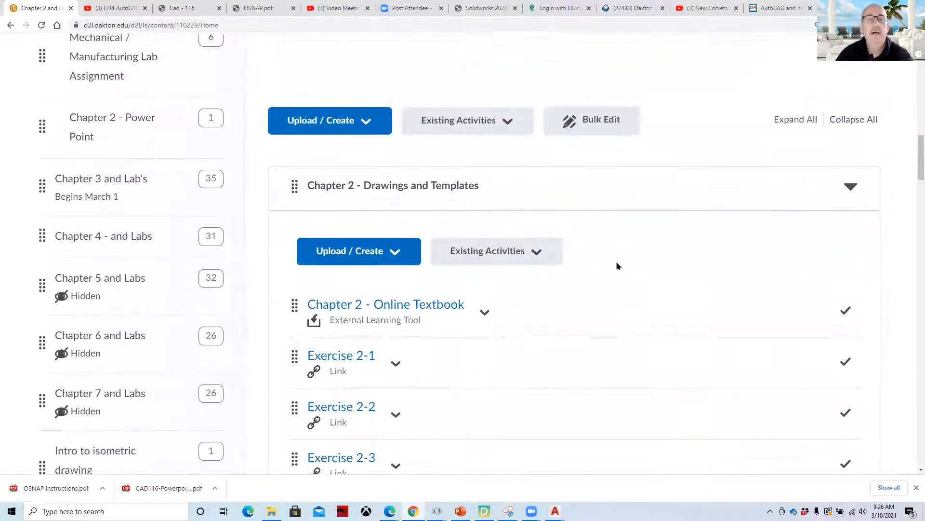
Step: Compare the Architectural / Interior and Mechanical / Manufacturing lab assignments for Module 2, including the bonus drawings
scroll(617, 266, "down", 14)
scroll(617, 266, "down", 4)
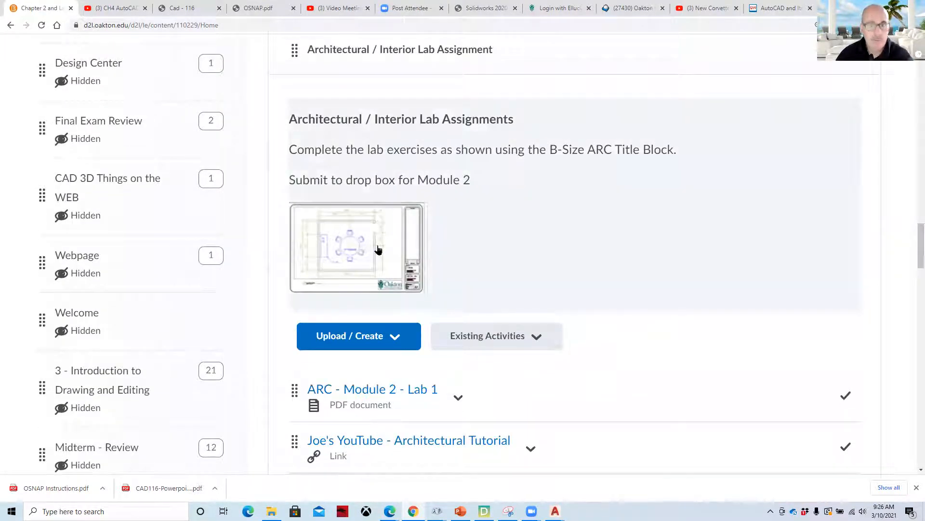
scroll(531, 245, "down", 11)
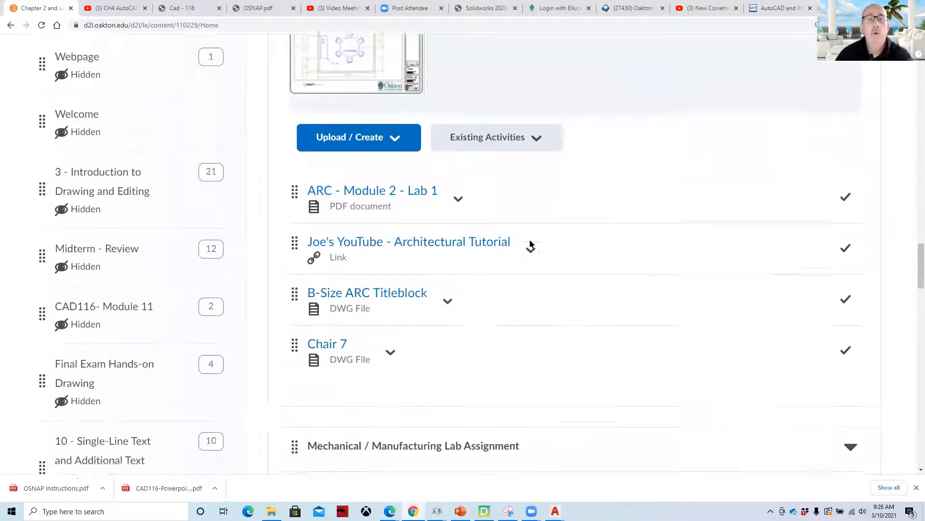
scroll(532, 245, "down", 2)
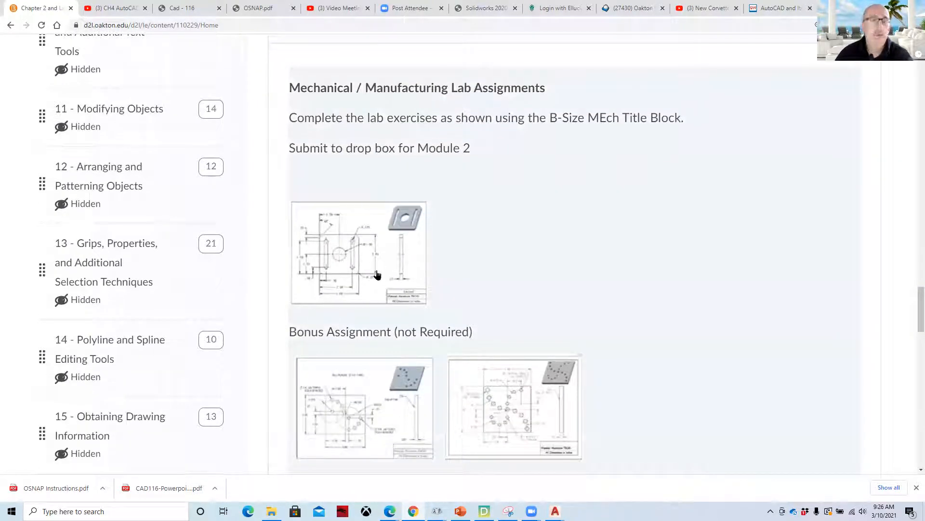
scroll(401, 273, "up", 14)
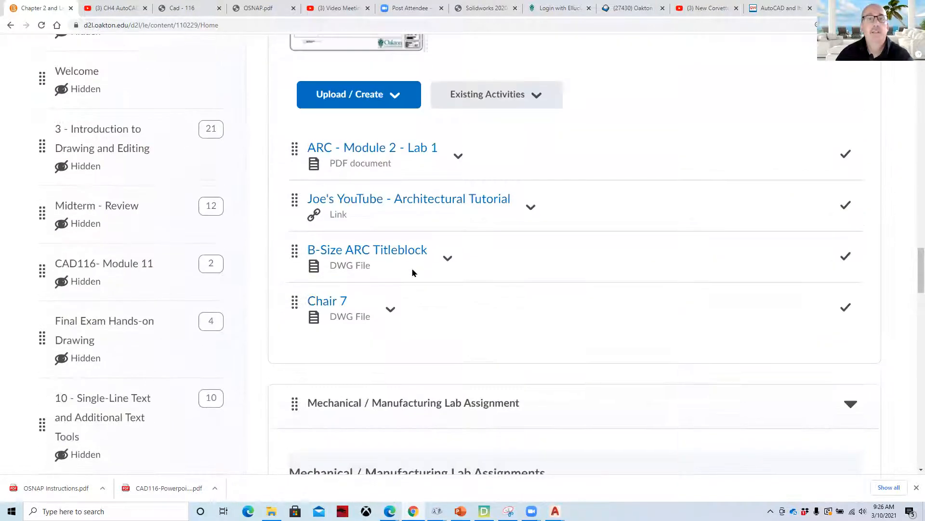
scroll(381, 290, "down", 14)
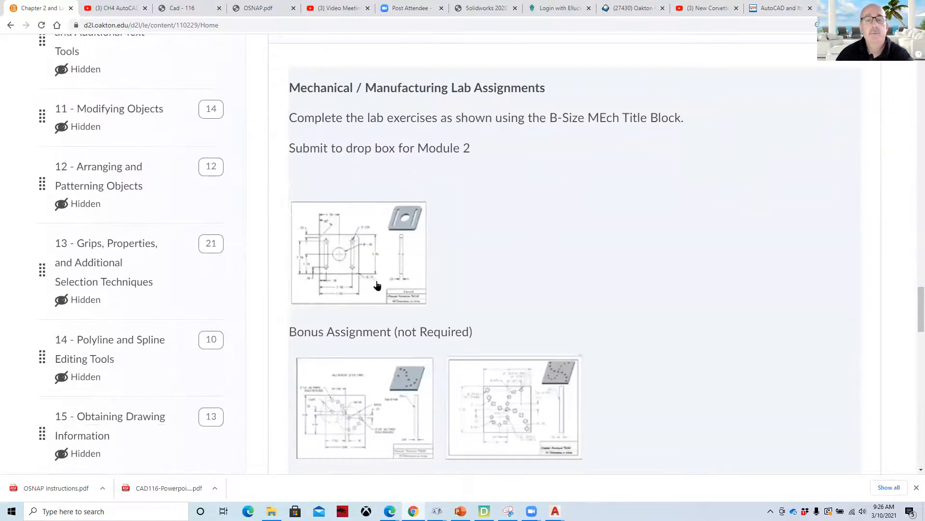
scroll(378, 285, "down", 4)
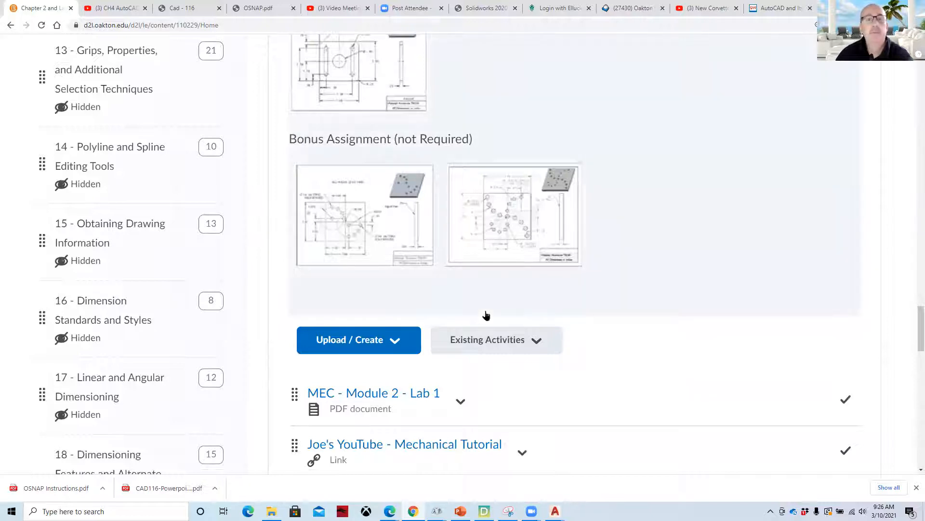
Step: Open the YouTube Mechanical Tutorial from the Mechanical / Manufacturing Lab Assignment and play the video
scroll(487, 315, "down", 2)
left_click(416, 350)
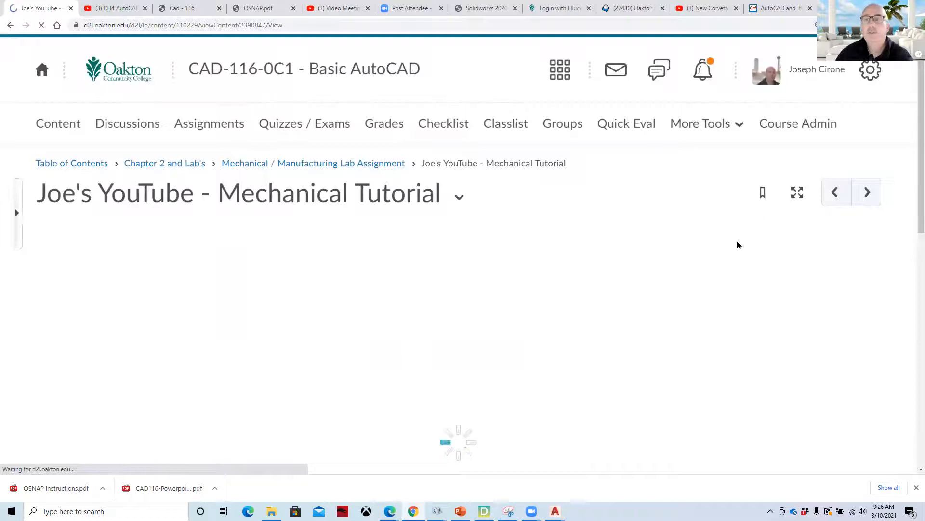
scroll(705, 262, "down", 5)
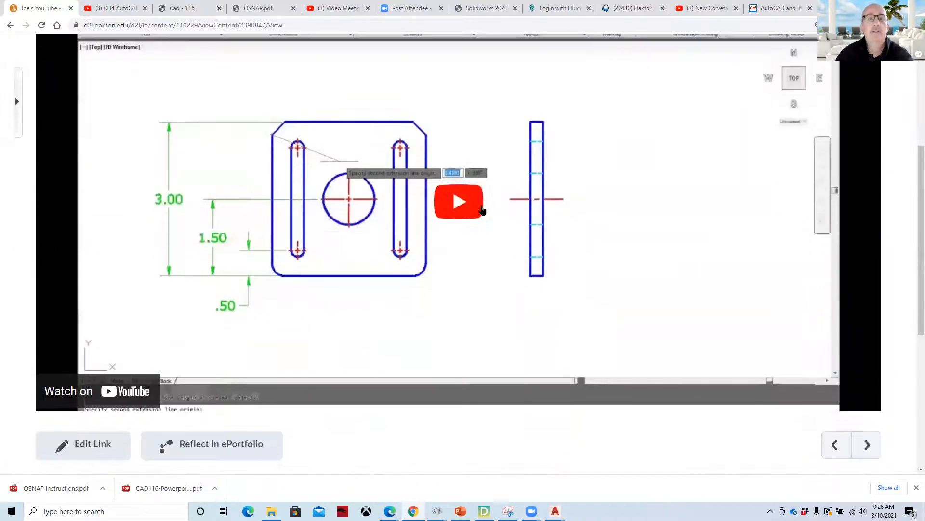
left_click(448, 206)
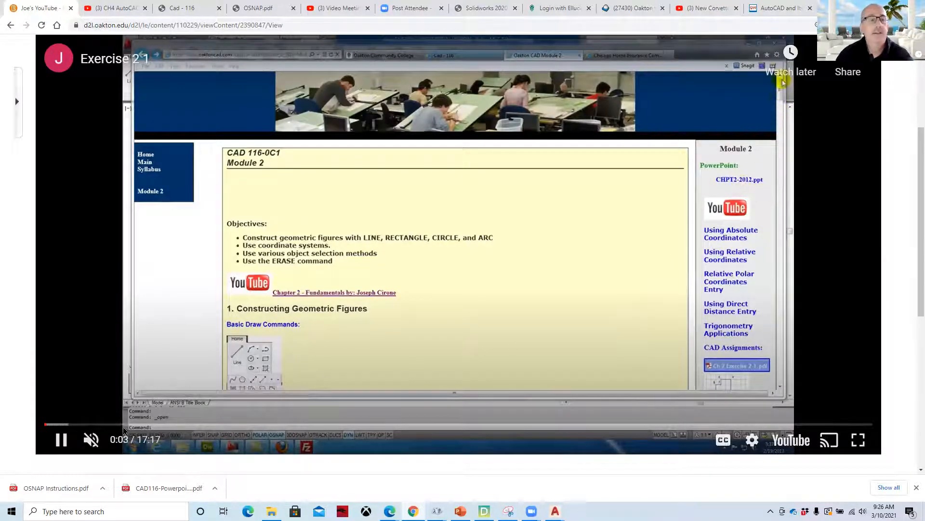
Step: Skip through the Exercise 2 1 tutorial video in stages to about 4:48 and pause it
left_click(111, 424)
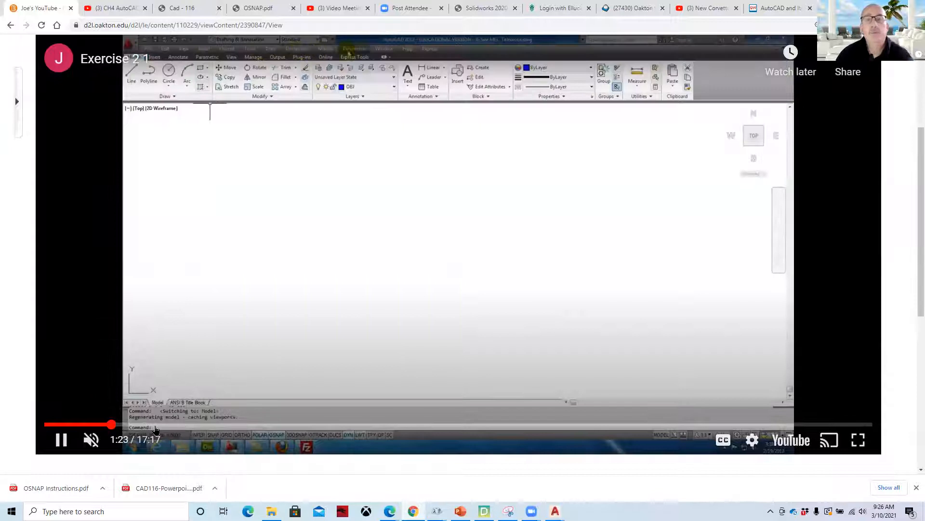
left_click(155, 425)
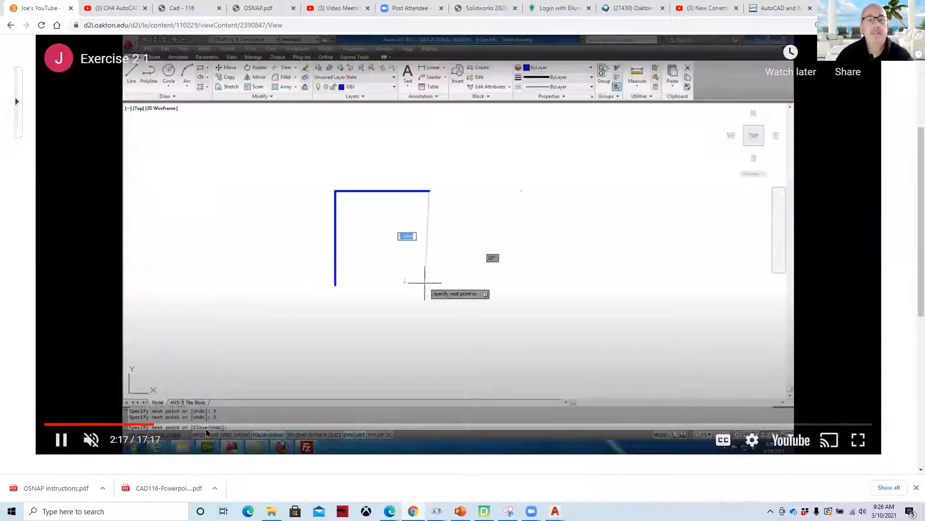
left_click(207, 425)
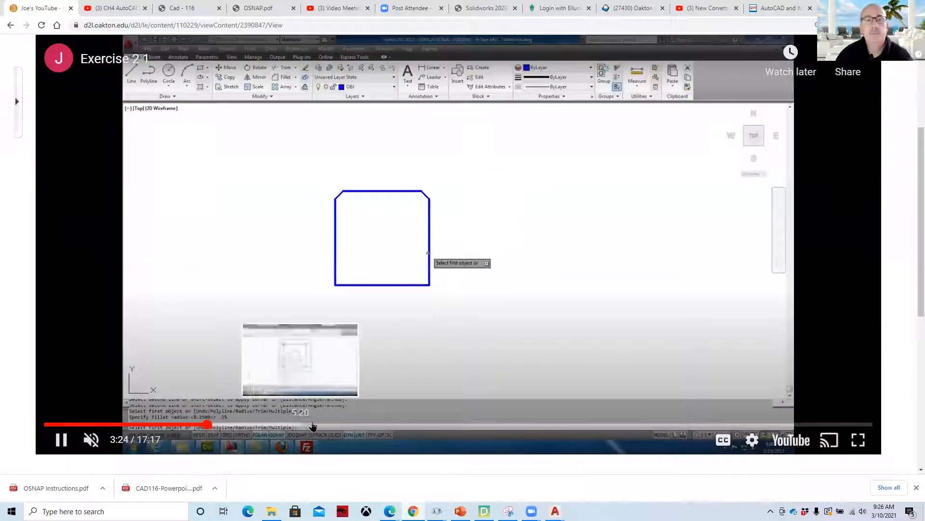
left_click(273, 425)
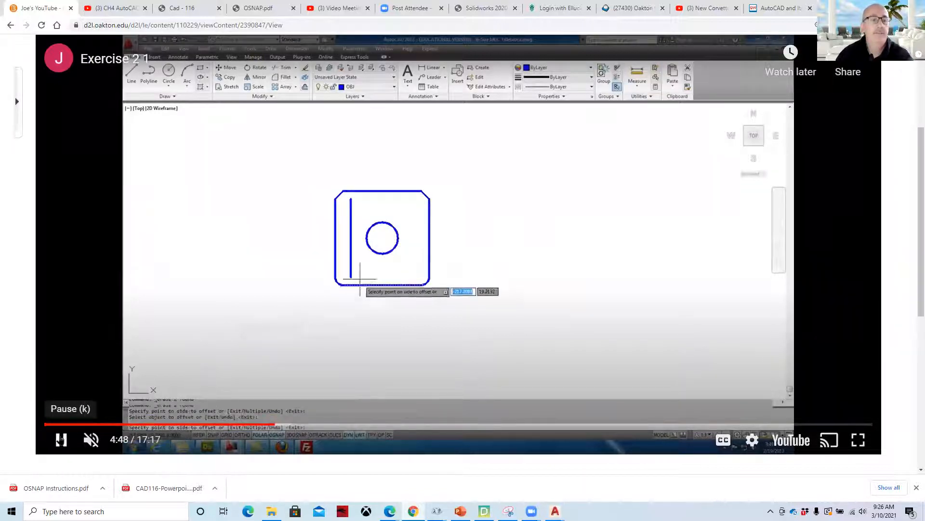
left_click(62, 439)
Step: Go back to the course content and open the Spring of 2021 Sequence of Topics document under Outline of Topics
scroll(197, 81, "up", 4)
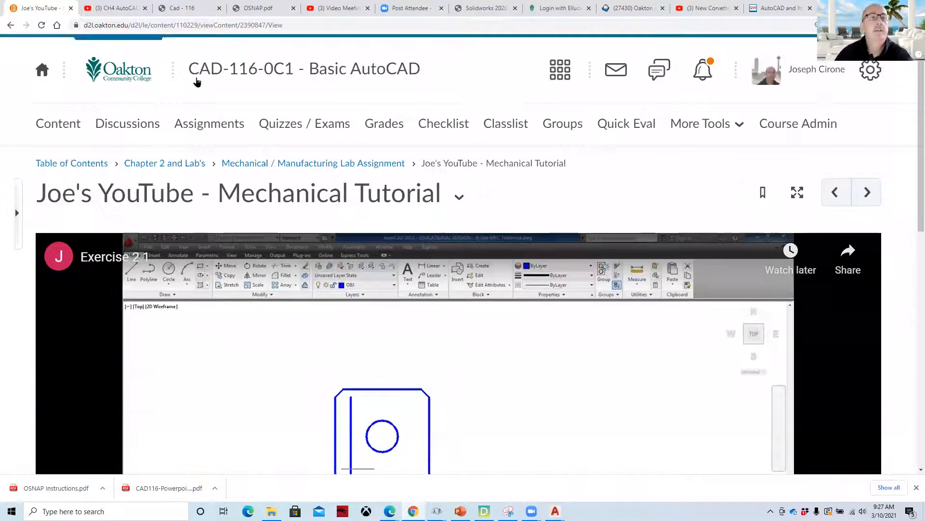
left_click(48, 126)
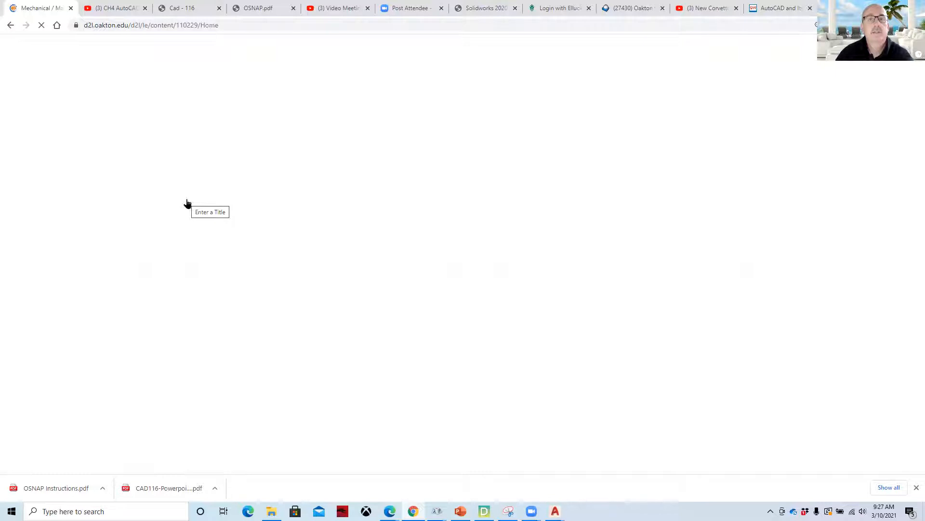
scroll(91, 310, "down", 3)
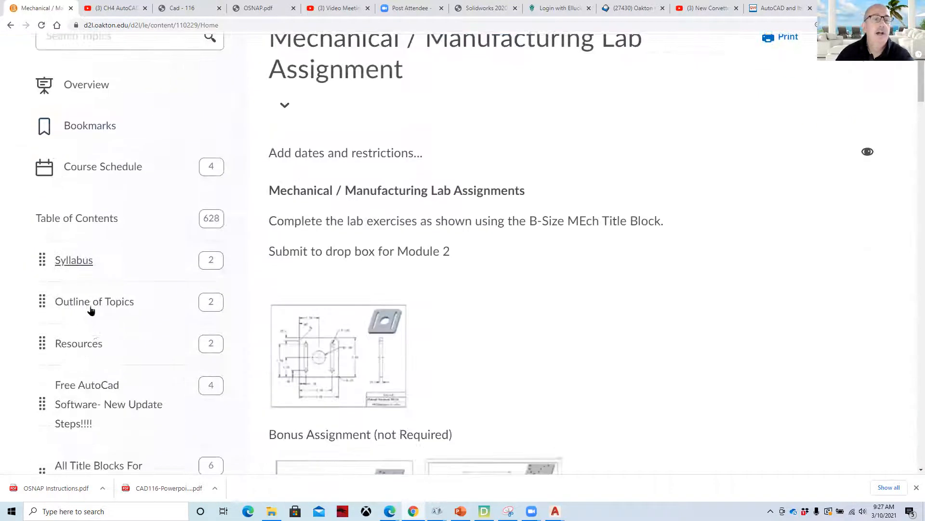
left_click(98, 304)
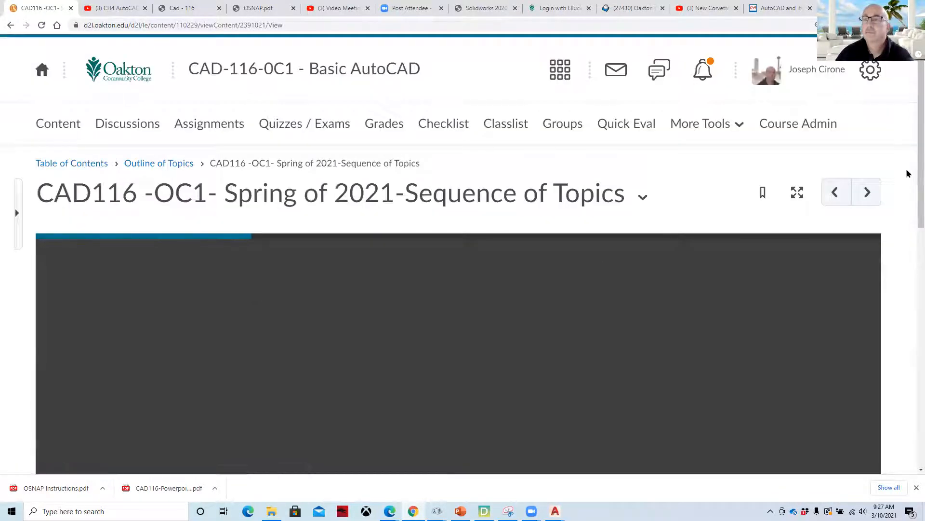
scroll(911, 140, "down", 3)
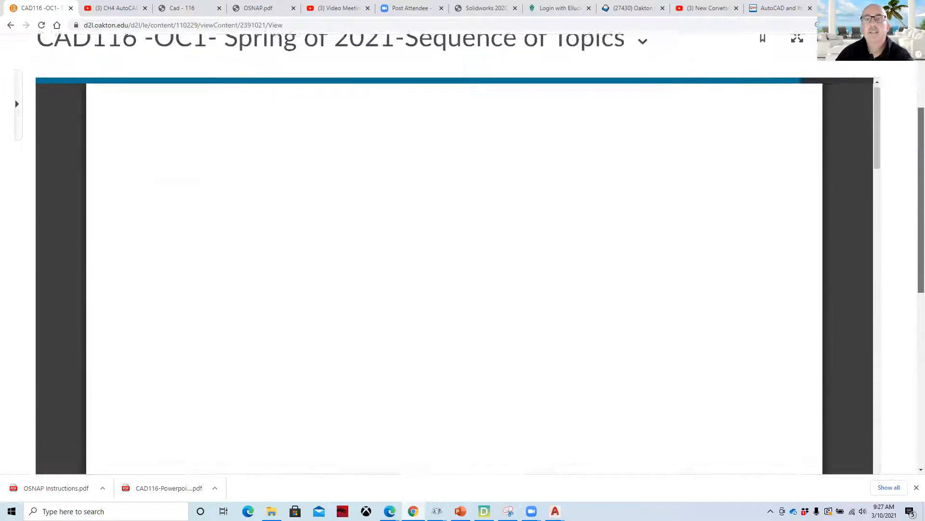